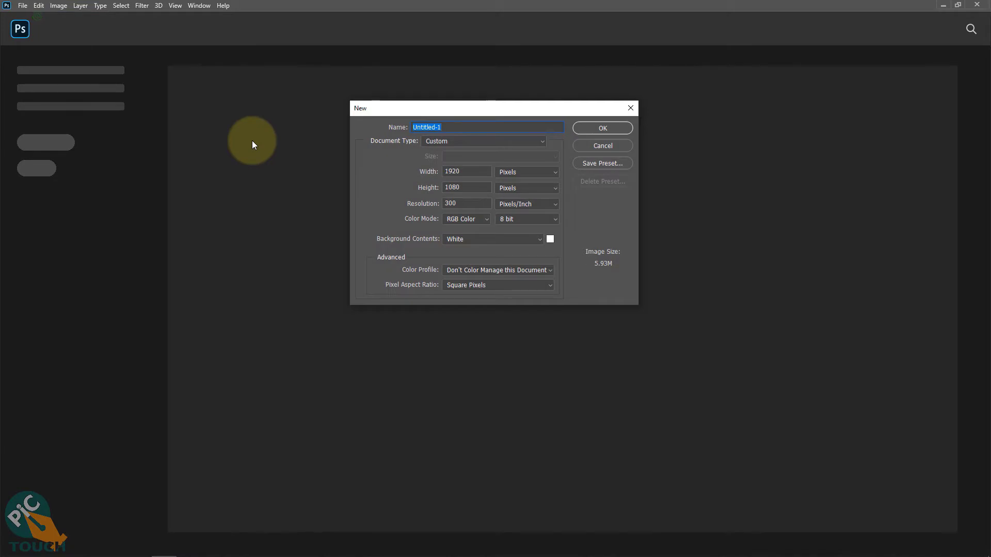
- Create a 1920 x 1080 pixel RGB document at 300 pixels/inch and fill its background with dark navy blue
{"action": "left_click", "coordinate": [606, 127]}
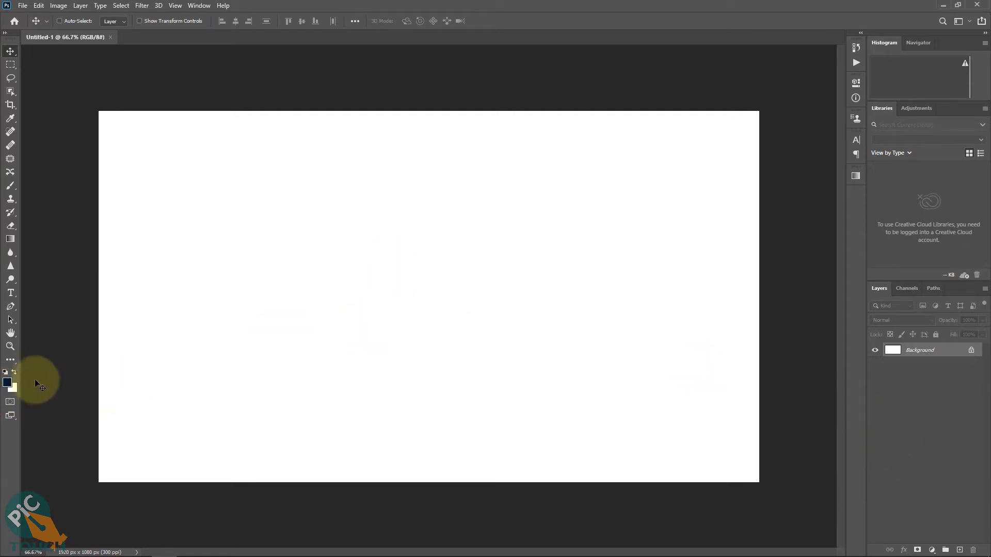
{"action": "left_click", "coordinate": [8, 385]}
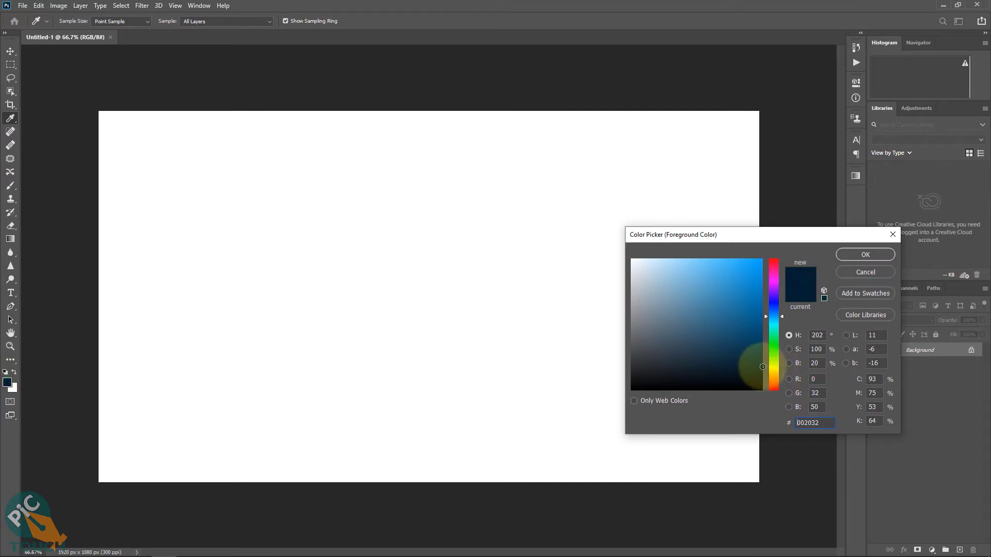
{"action": "left_click", "coordinate": [853, 256]}
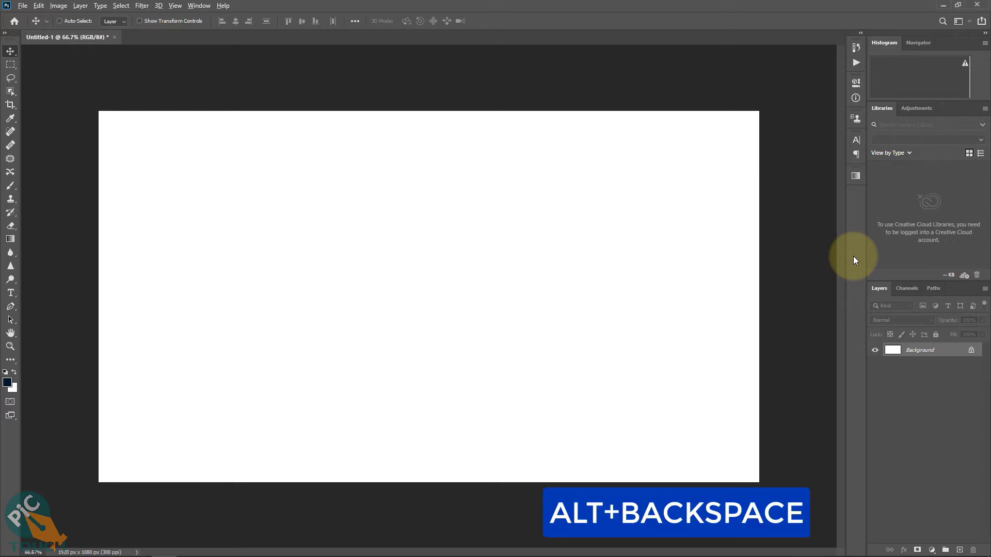
{"action": "key", "text": "alt+BackSpace"}
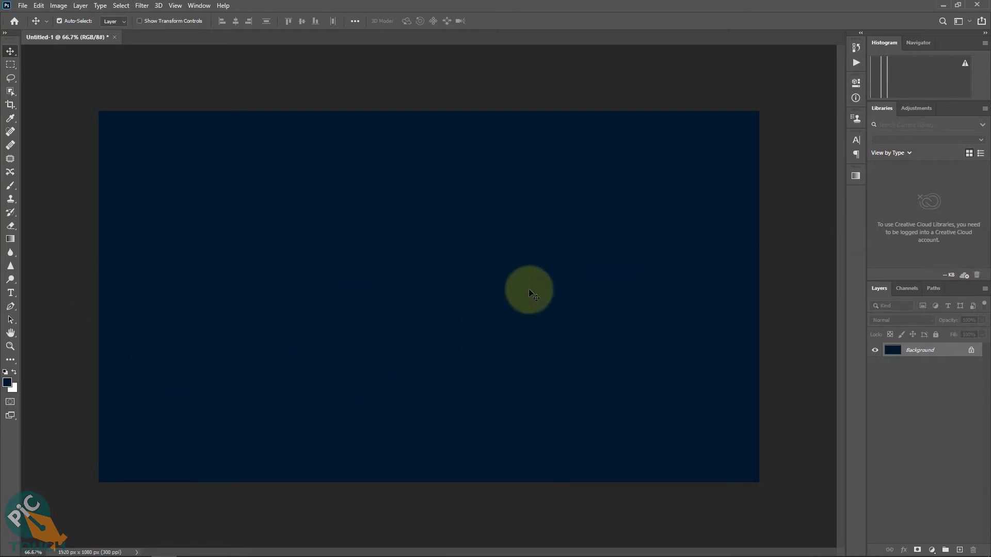
{"action": "key", "text": "ctrl+0"}
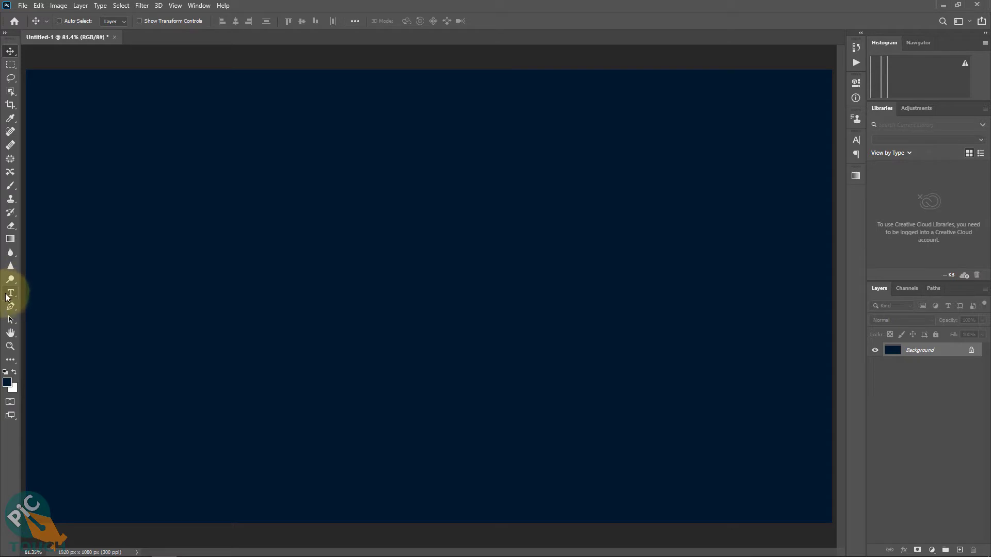
- Add the white Tahoma text "PIC" at 12 pt in the upper half of the canvas
{"action": "left_click_drag", "start_coordinate": [9, 297], "coordinate": [61, 292]}
{"action": "left_click", "coordinate": [290, 232]}
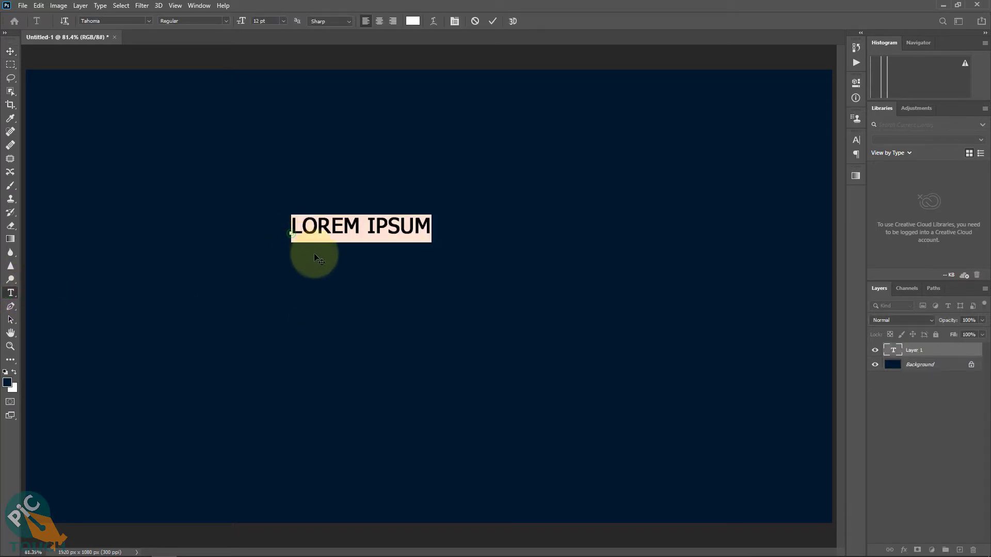
{"action": "type", "text": "PIC"}
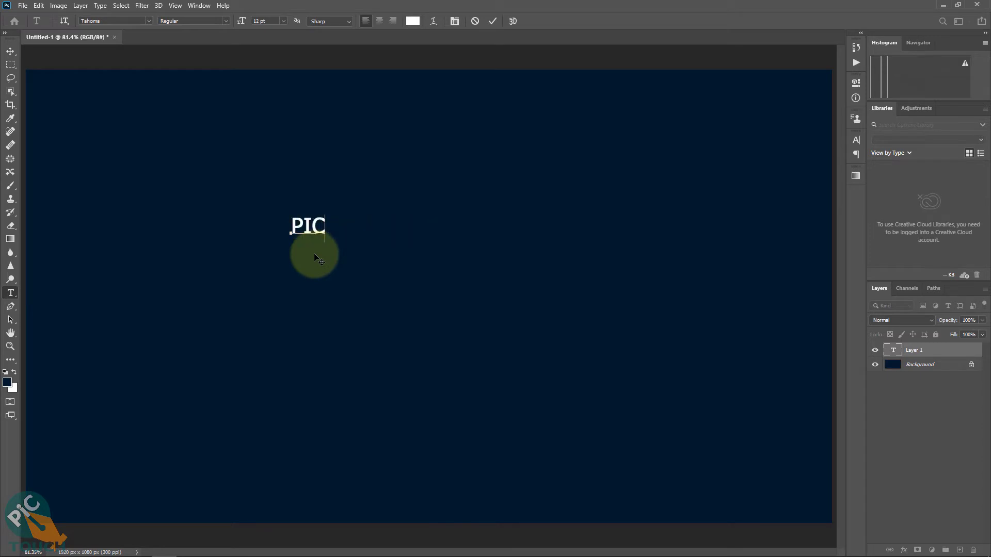
{"action": "left_click", "coordinate": [11, 51]}
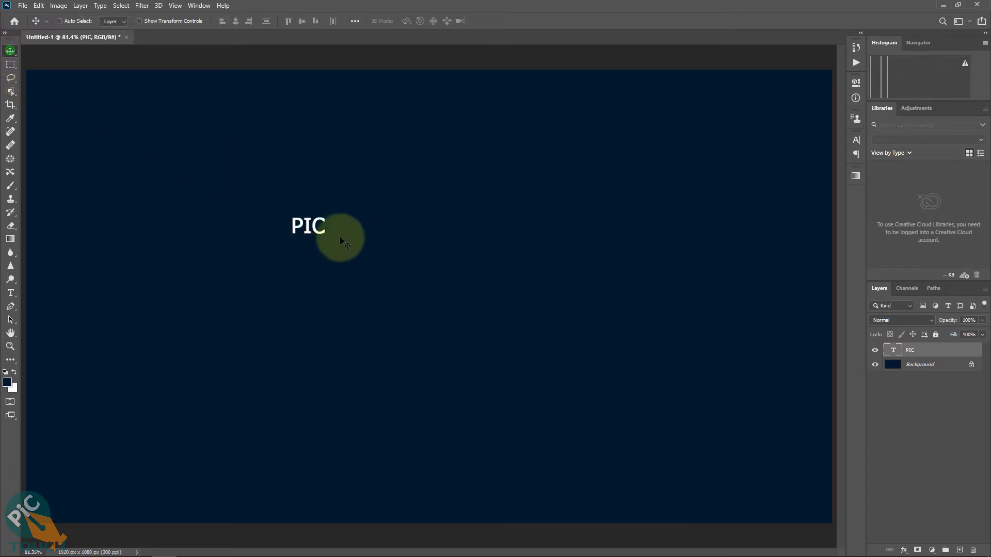
- Enlarge the PIC text to about 1137% and position it in the upper-middle area of the canvas
{"action": "left_click_drag", "start_coordinate": [338, 235], "coordinate": [686, 450]}
{"action": "key", "text": "ctrl+t"}
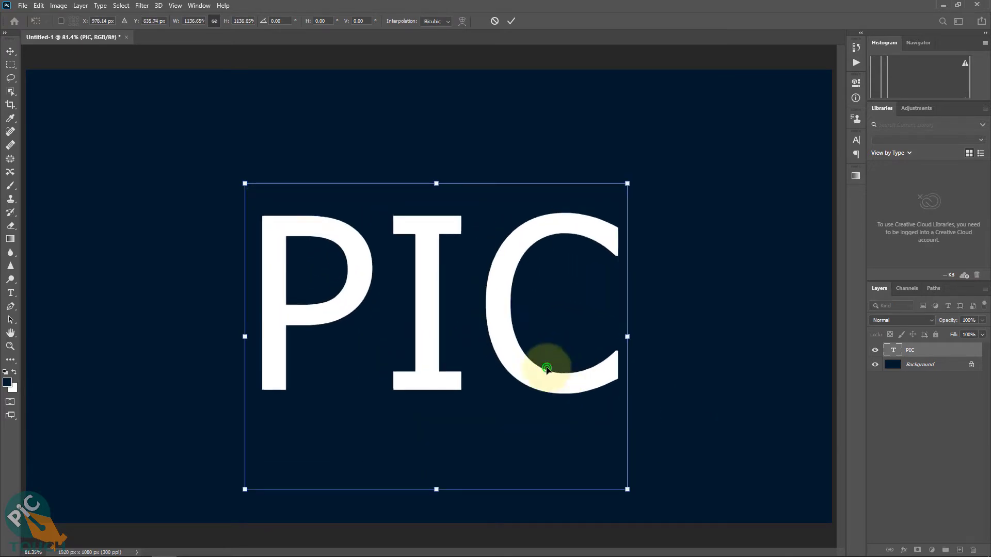
{"action": "left_click_drag", "start_coordinate": [547, 367], "coordinate": [488, 318]}
{"action": "key", "text": "Return"}
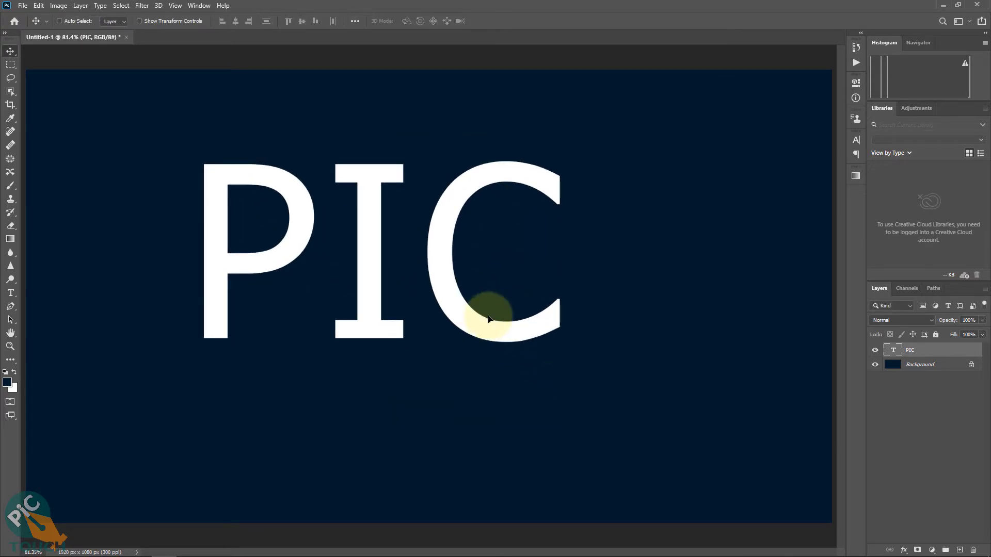
- Change the font of the PIC text to Playbill
{"action": "key", "text": "t"}
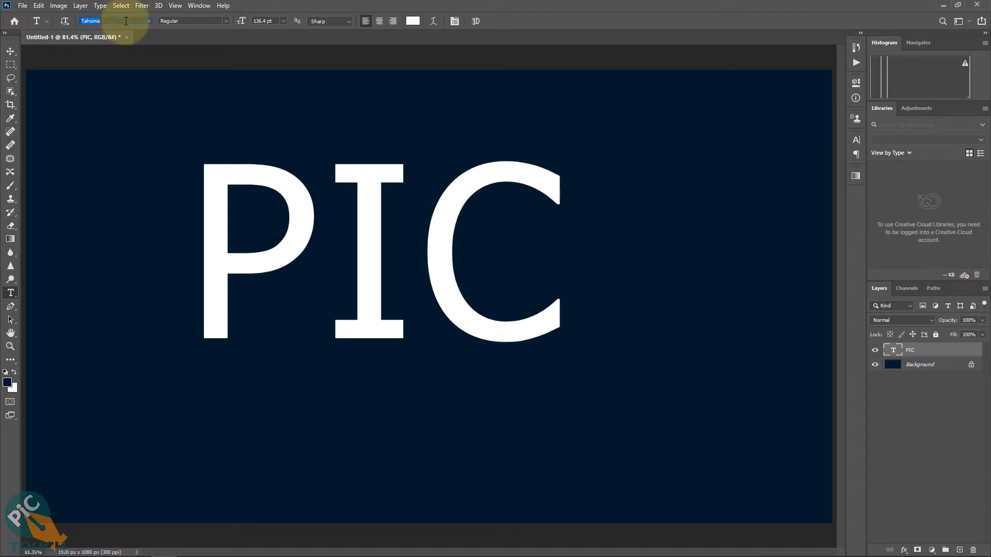
{"action": "left_click", "coordinate": [150, 22]}
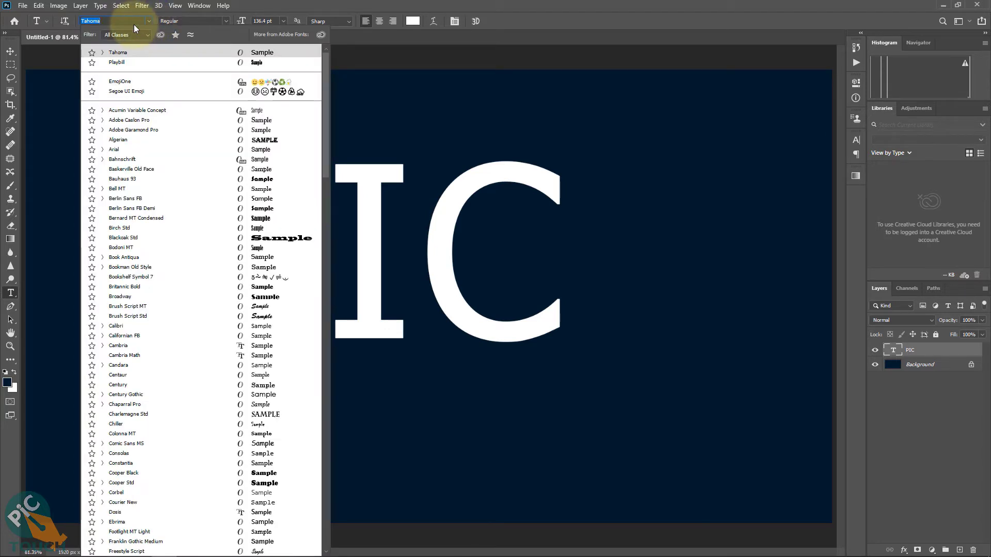
{"action": "type", "text": "PLAY"}
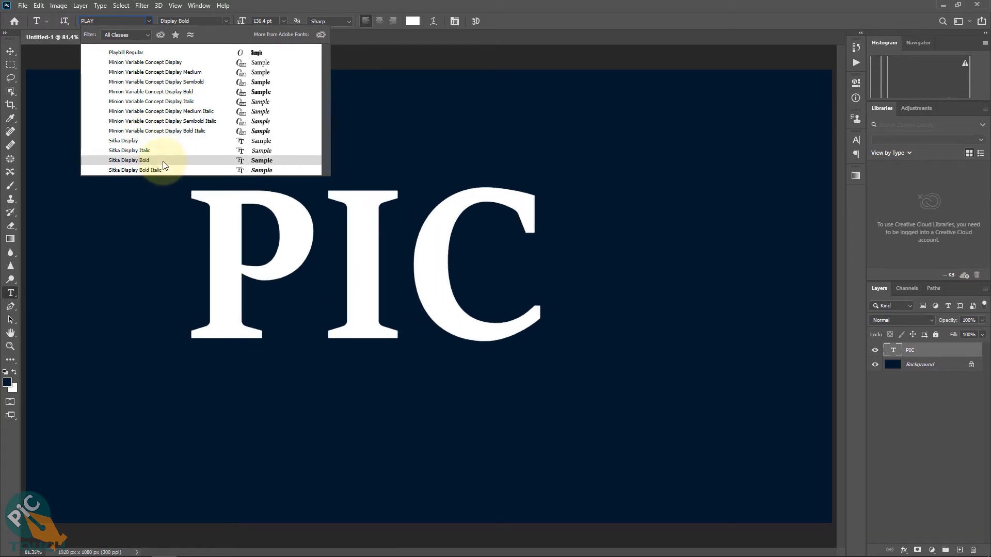
{"action": "left_click", "coordinate": [131, 53]}
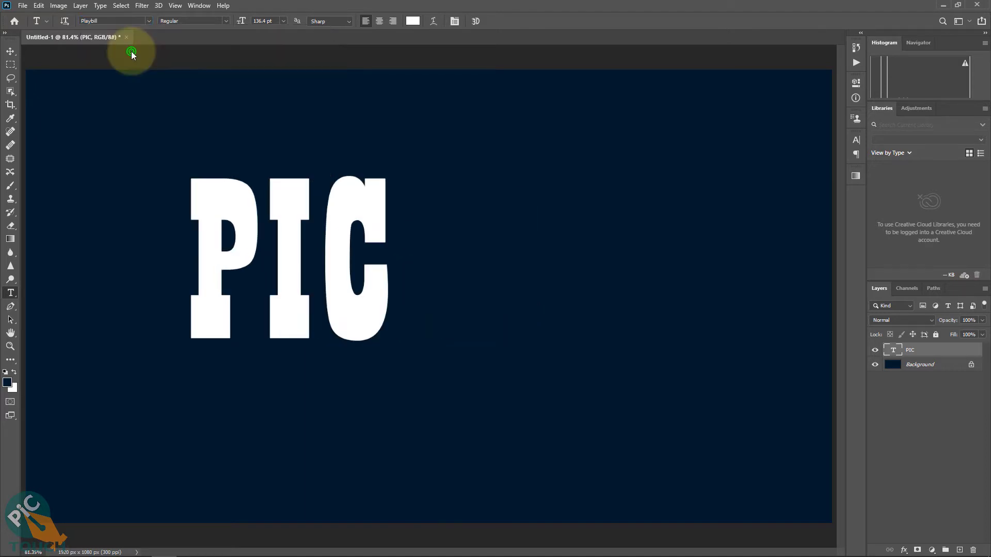
- Enlarge the PIC text further, to over half the canvas height, and place it in the canvas's upper-left area
{"action": "left_click", "coordinate": [11, 51]}
{"action": "key", "text": "ctrl"}
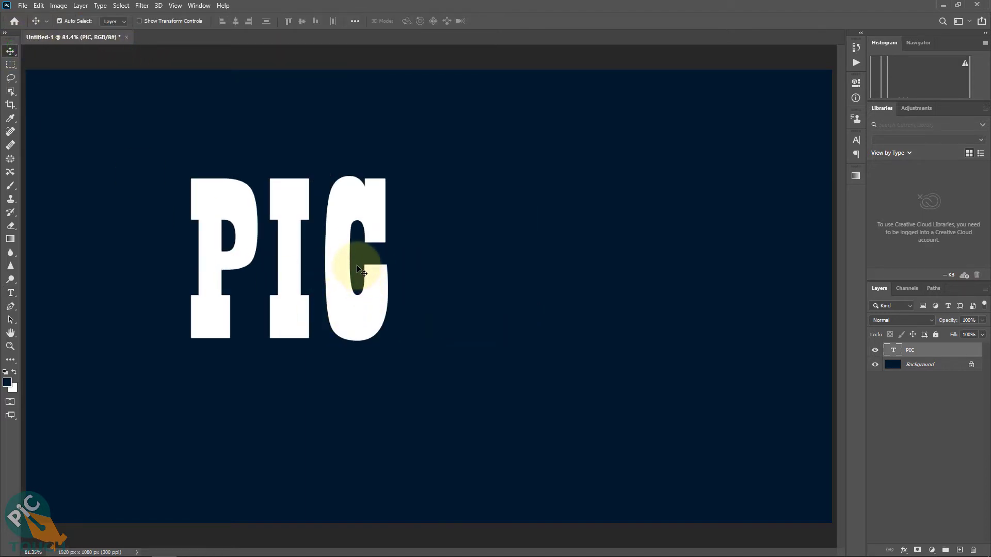
{"action": "left_click_drag", "start_coordinate": [289, 243], "coordinate": [276, 221]}
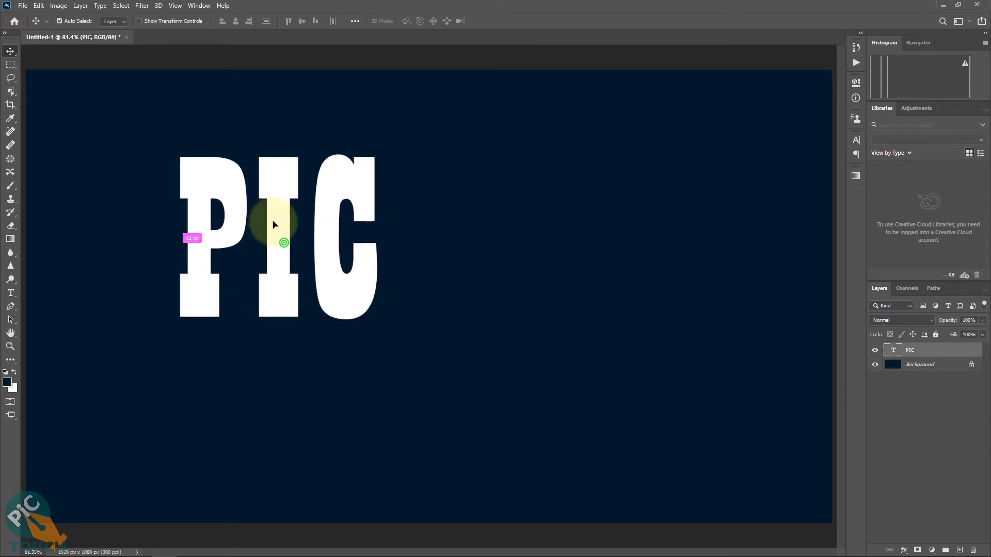
{"action": "key", "text": "ctrl+t"}
{"action": "left_click_drag", "start_coordinate": [387, 377], "coordinate": [511, 503]}
{"action": "left_click_drag", "start_coordinate": [325, 287], "coordinate": [339, 243]}
{"action": "key", "text": "Return"}
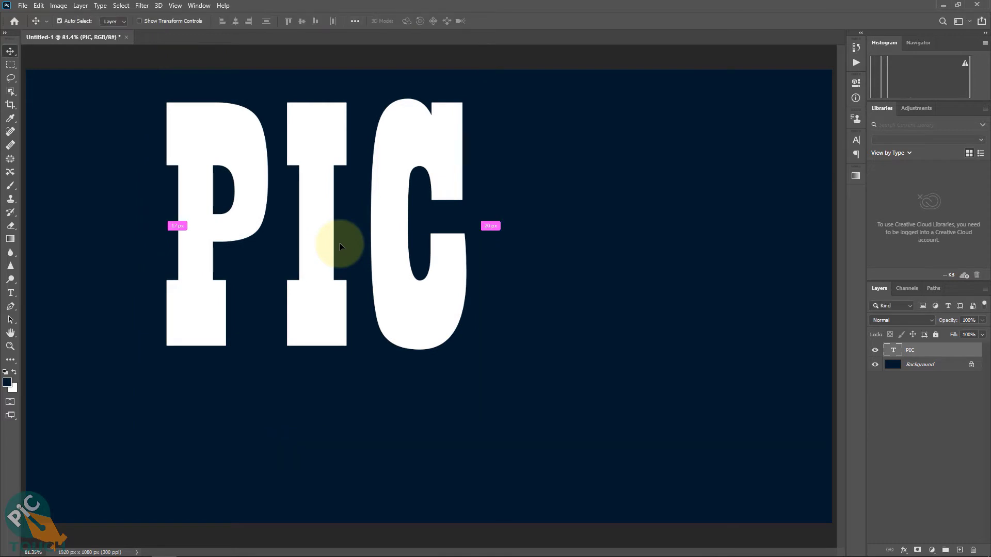
- Delete the letter P from the PIC text and move the remaining IC toward the canvas centre
{"action": "left_click", "coordinate": [936, 350]}
{"action": "key", "text": "t"}
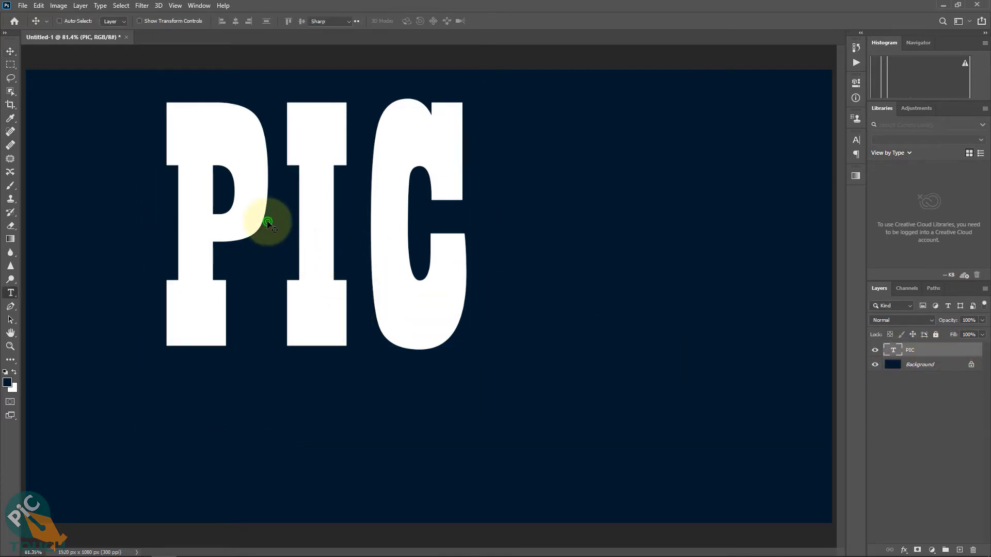
{"action": "double_click", "coordinate": [267, 221]}
{"action": "left_click", "coordinate": [269, 219]}
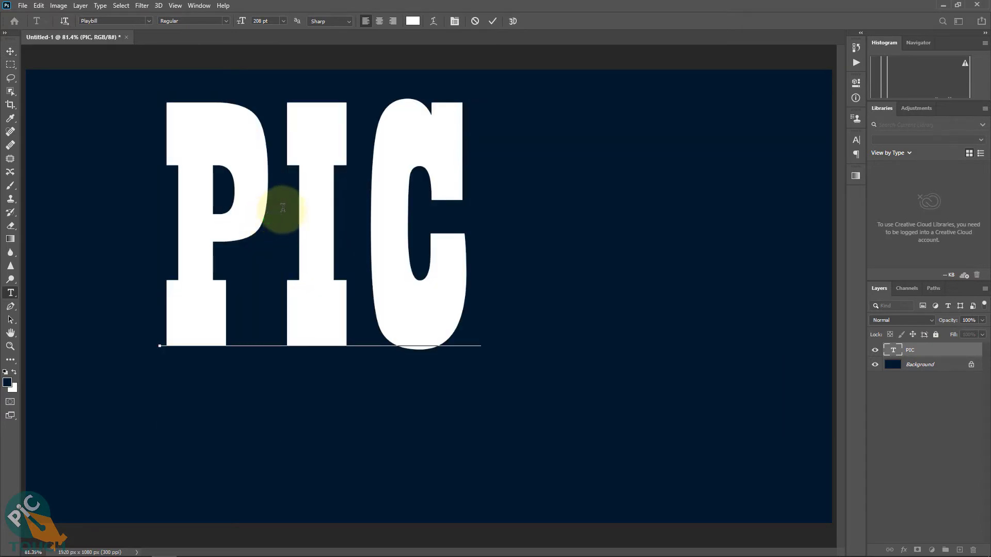
{"action": "left_click_drag", "start_coordinate": [282, 208], "coordinate": [159, 192]}
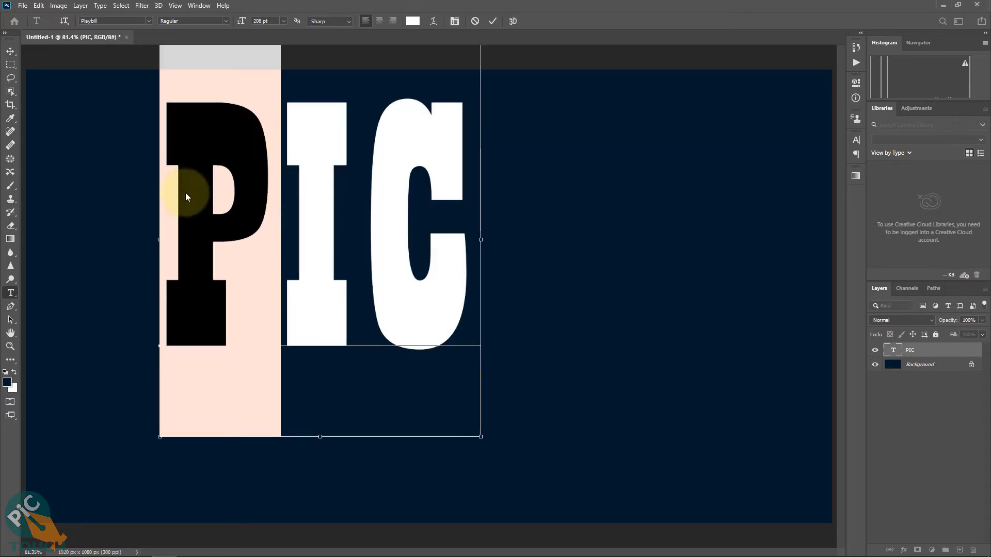
{"action": "key", "text": "BackSpace"}
{"action": "left_click", "coordinate": [10, 51]}
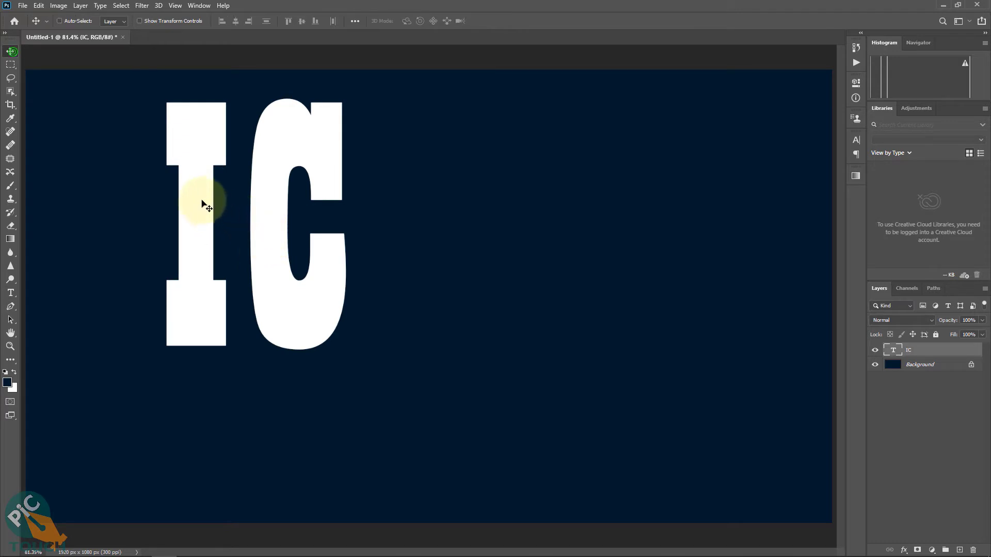
{"action": "left_click_drag", "start_coordinate": [202, 200], "coordinate": [370, 201]}
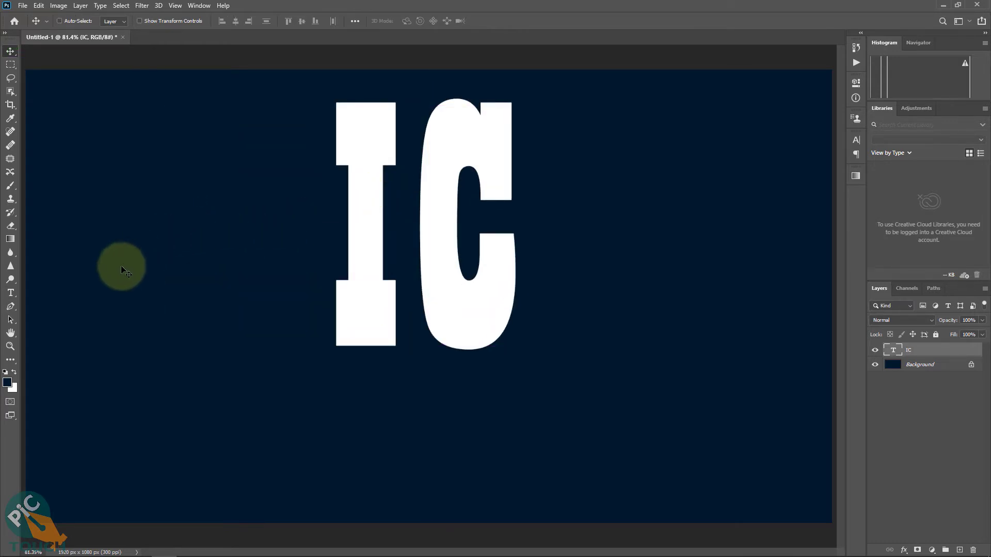
- Add the letter "P" as a separate 12 pt Playbill text layer to the left of IC
{"action": "left_click", "coordinate": [121, 234]}
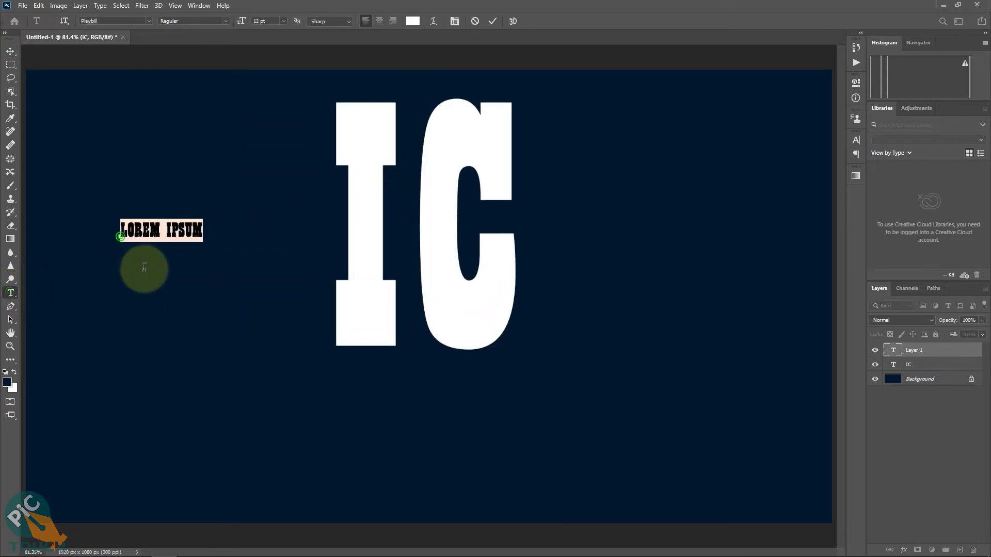
{"action": "type", "text": "P"}
{"action": "left_click", "coordinate": [9, 51]}
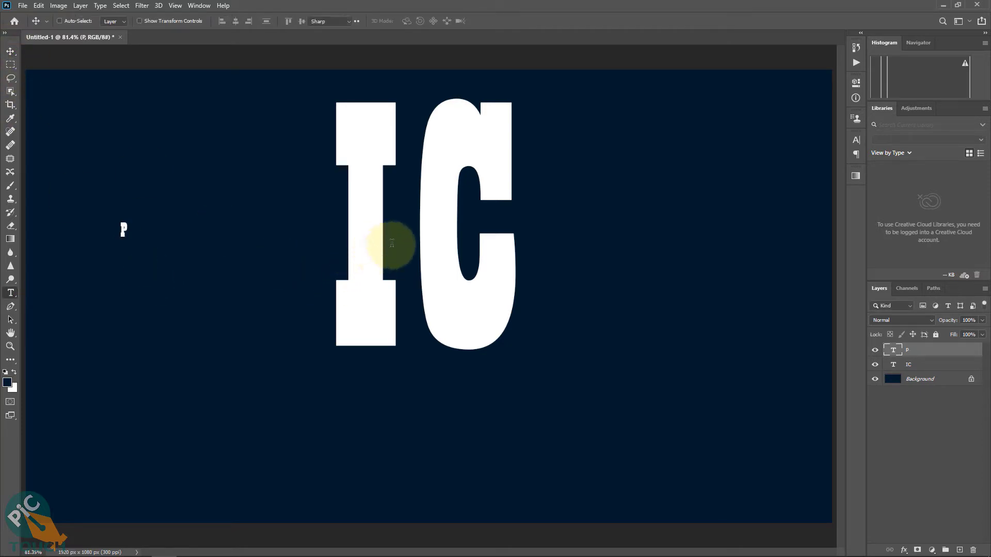
- Delete the letter I from the IC text so that the layer contains only C
{"action": "key", "text": "t"}
{"action": "left_click_drag", "start_coordinate": [392, 244], "coordinate": [343, 244]}
{"action": "key", "text": "BackSpace"}
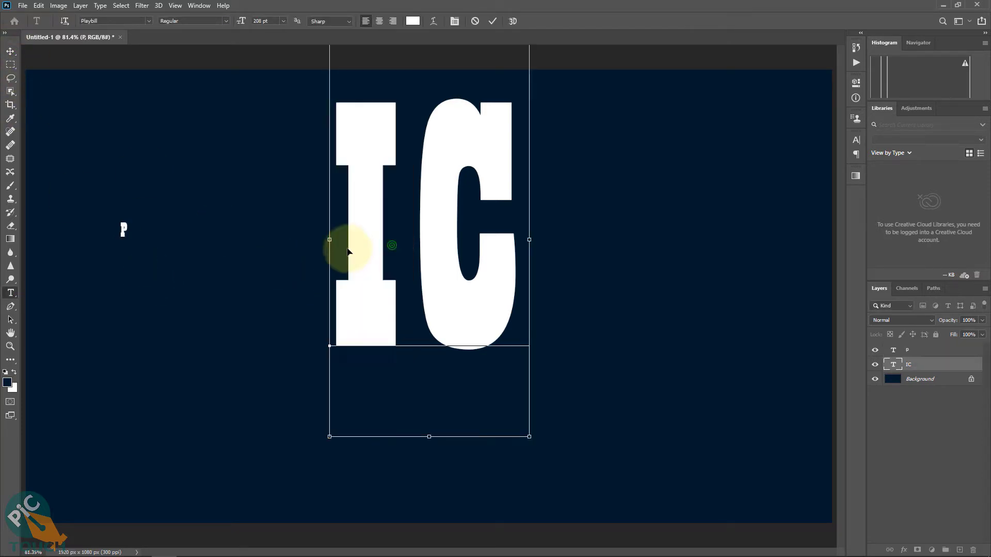
{"action": "left_click", "coordinate": [10, 51]}
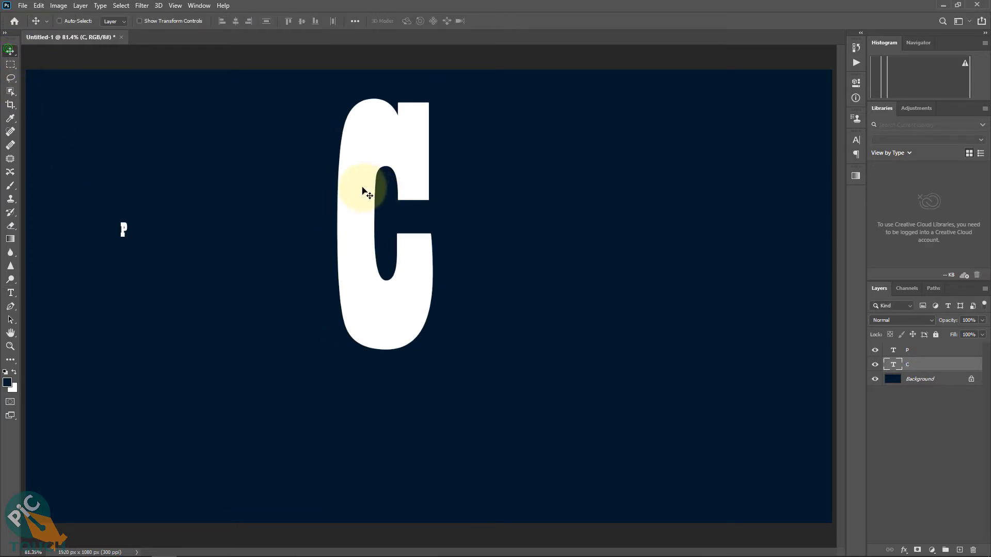
- Add the letter "I" as a separate 12 pt Playbill text layer and move it beside the small P
{"action": "left_click", "coordinate": [10, 293]}
{"action": "left_click", "coordinate": [233, 321]}
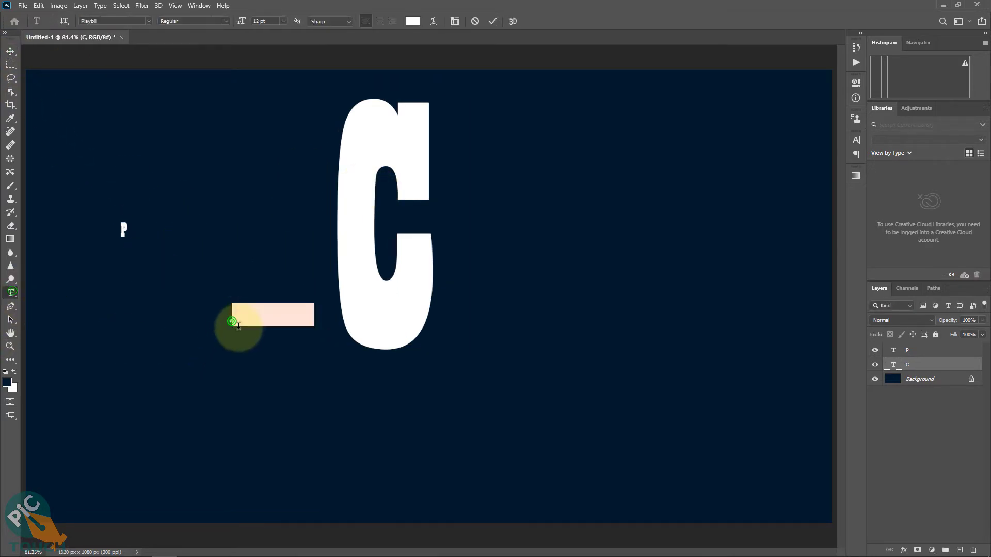
{"action": "type", "text": "I"}
{"action": "left_click", "coordinate": [10, 51]}
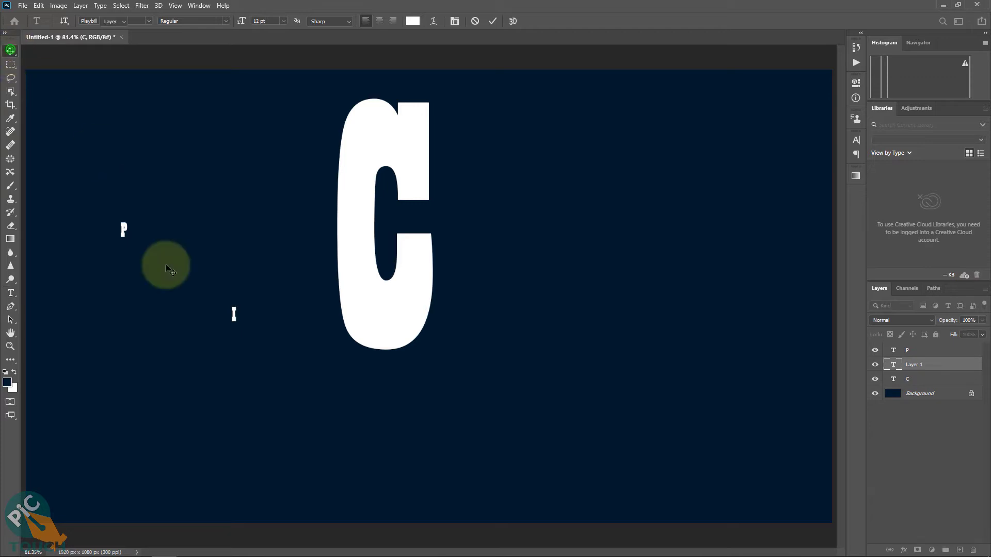
{"action": "left_click", "coordinate": [235, 314]}
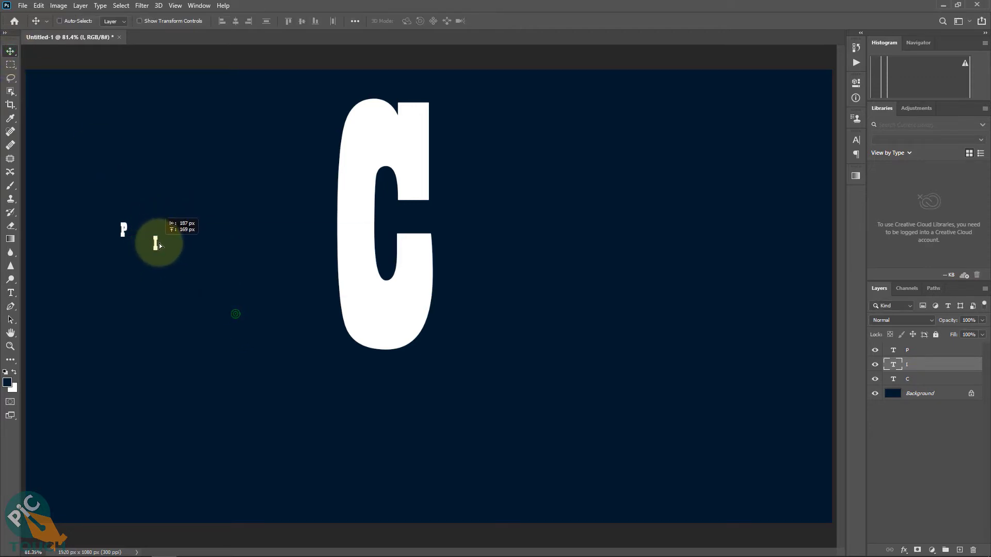
{"action": "left_click_drag", "start_coordinate": [160, 246], "coordinate": [154, 232]}
{"action": "double_click", "coordinate": [362, 213]}
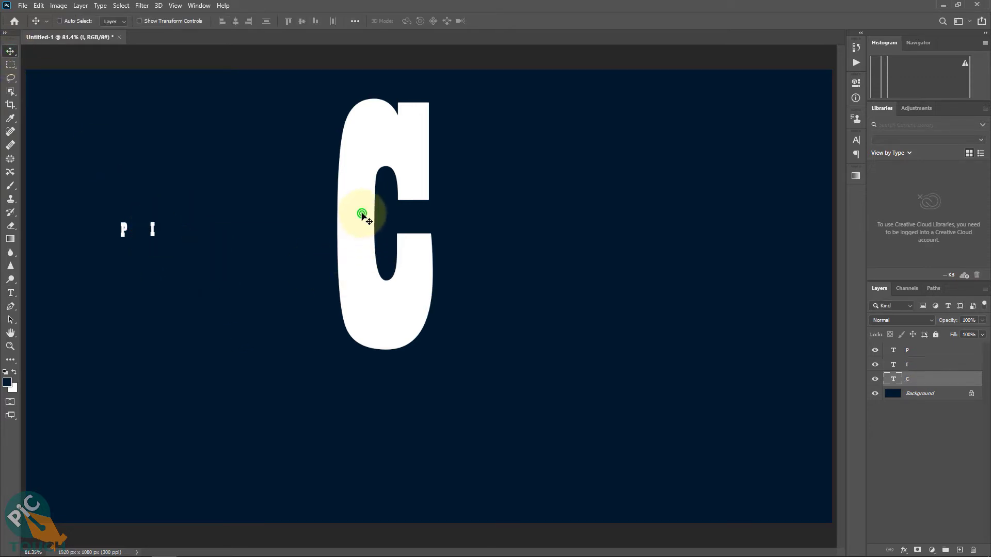
{"action": "left_click", "coordinate": [341, 227]}
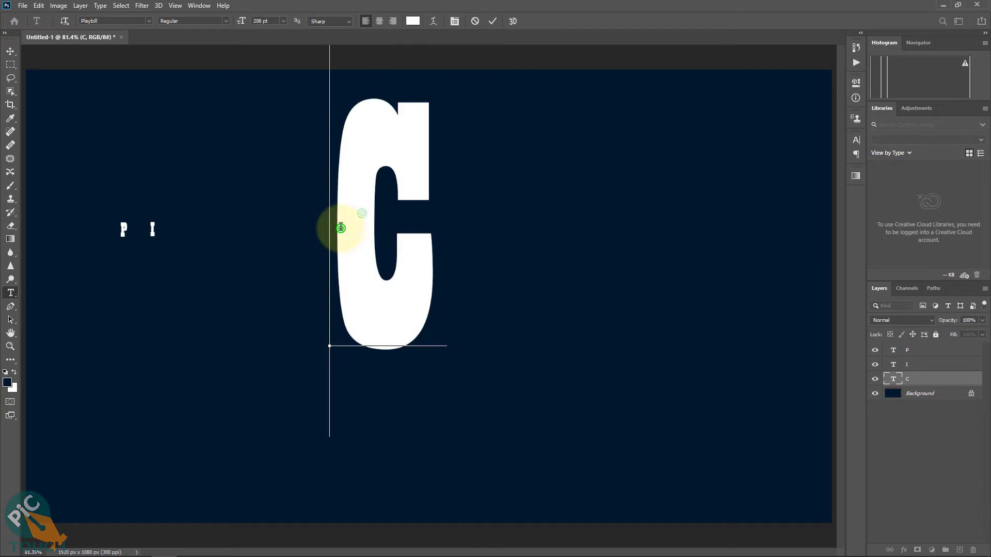
{"action": "left_click", "coordinate": [281, 244]}
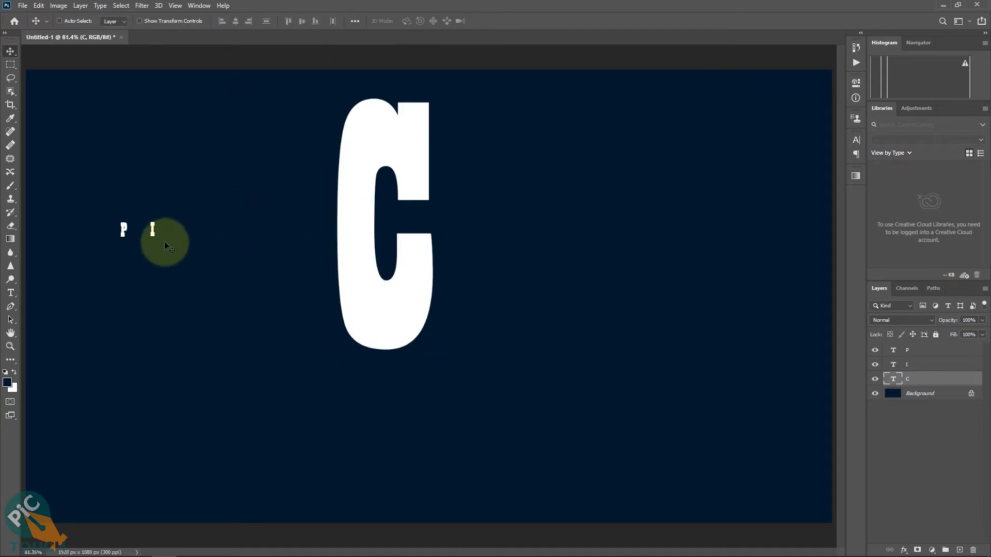
- Scale the P and I text layers up together proportionally, until each letter is over half the height of C
{"action": "left_click", "coordinate": [915, 364]}
{"action": "left_click", "coordinate": [920, 352], "text": "ctrl"}
{"action": "key", "text": "ctrl+t"}
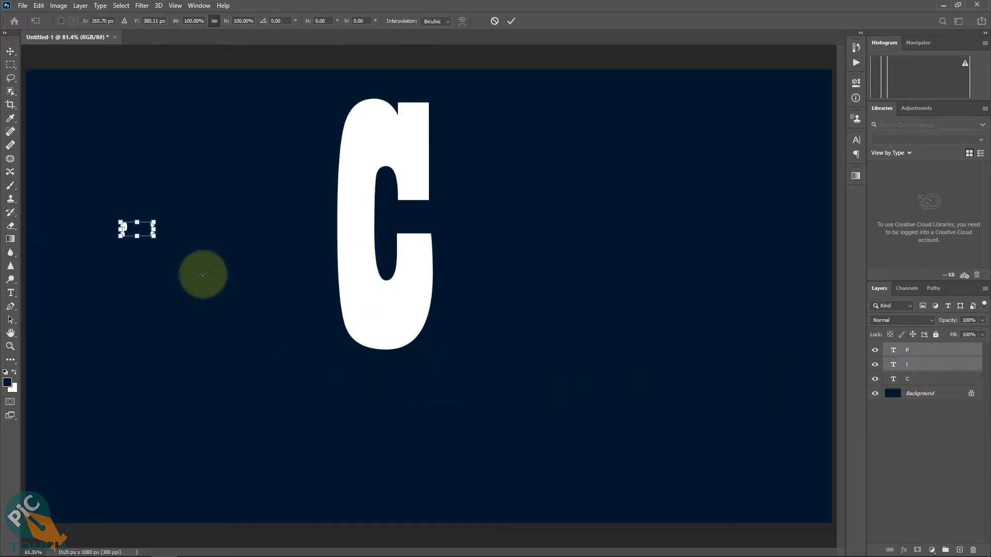
{"action": "left_click_drag", "start_coordinate": [153, 237], "coordinate": [390, 381]}
{"action": "key", "text": "Return"}
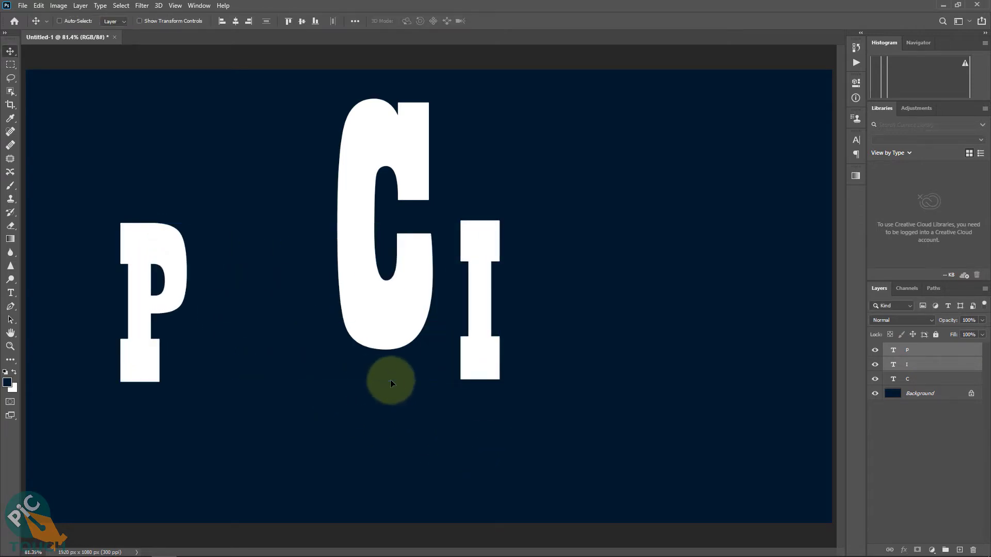
- Move the letter P upward and scale it up proportionally to roughly match the height of C, with their tops level
{"action": "right_click", "coordinate": [166, 242]}
{"action": "left_click", "coordinate": [175, 250]}
{"action": "left_click_drag", "start_coordinate": [175, 250], "coordinate": [192, 157]}
{"action": "key", "text": "ctrl"}
{"action": "key", "text": "ctrl+t"}
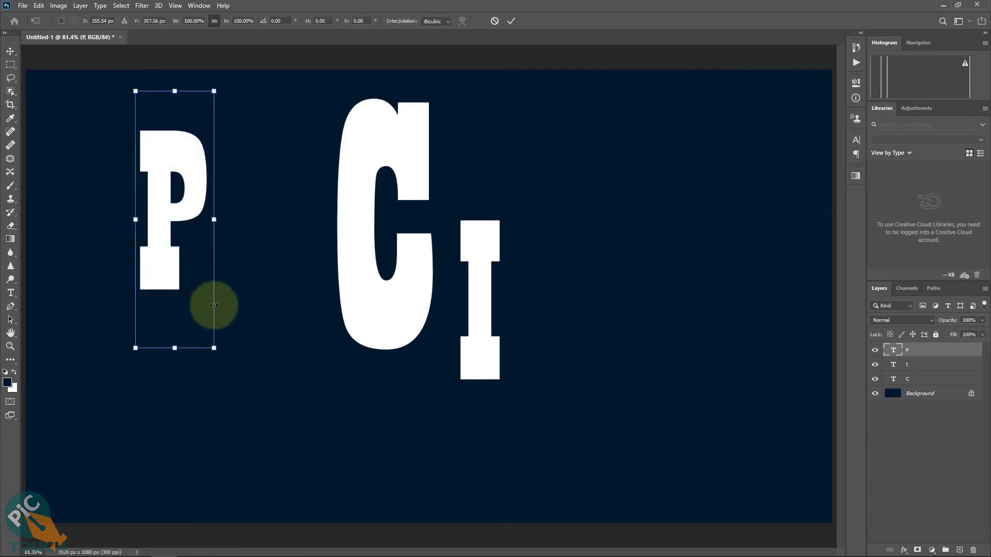
{"action": "left_click_drag", "start_coordinate": [214, 349], "coordinate": [449, 472]}
{"action": "left_click_drag", "start_coordinate": [207, 364], "coordinate": [205, 306]}
{"action": "key", "text": "Return"}
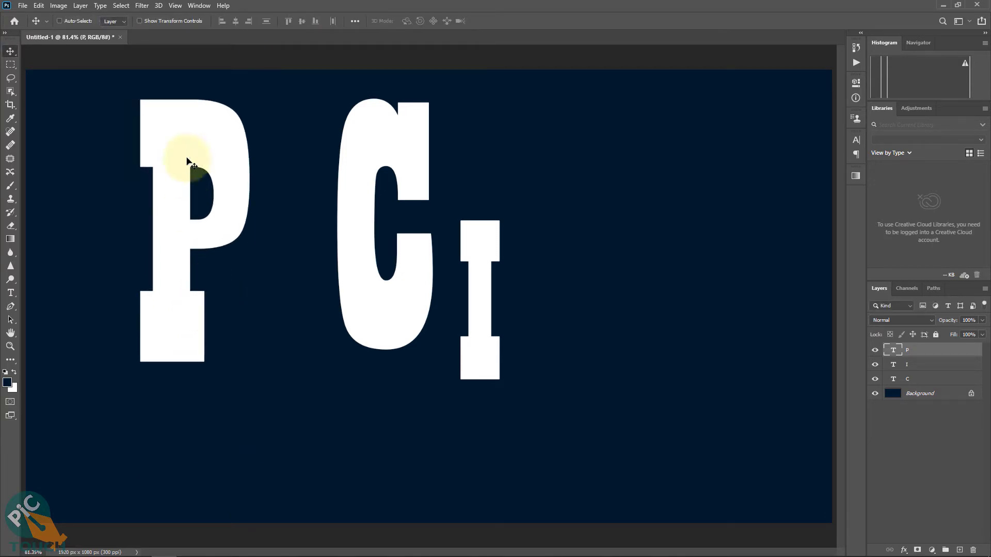
{"action": "left_click", "coordinate": [187, 161]}
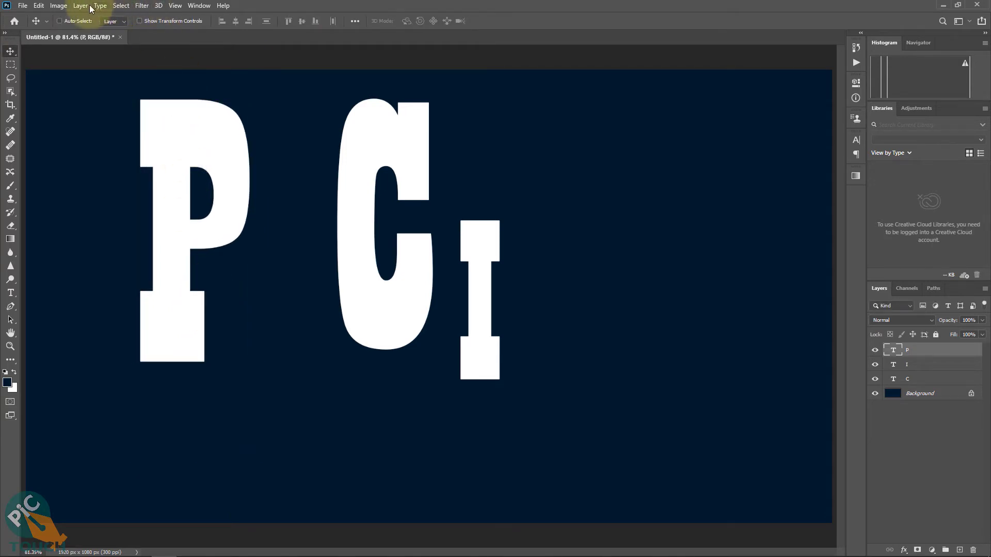
- Show the rulers and place two horizontal guides across the canvas, one near P's upper edge and one at its base
{"action": "left_click", "coordinate": [175, 6]}
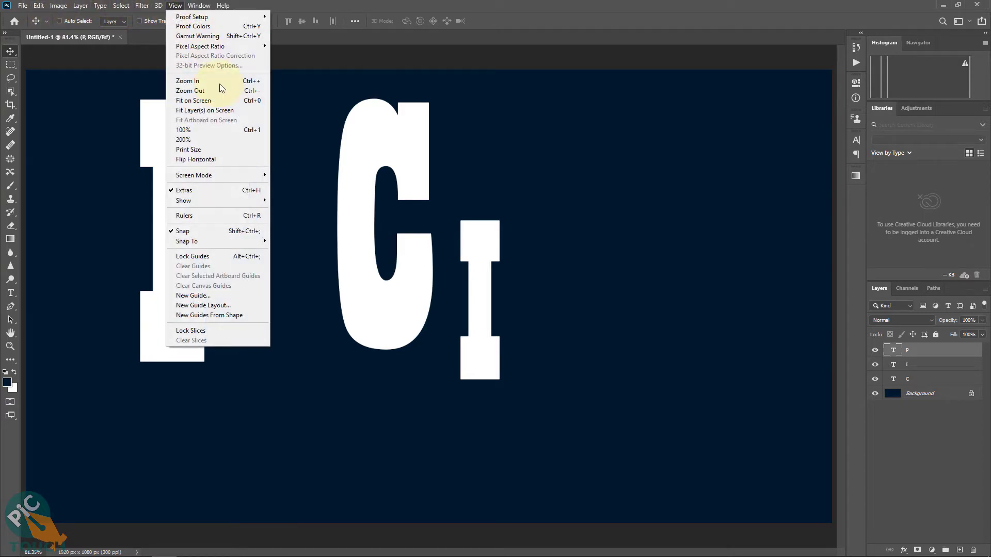
{"action": "left_click", "coordinate": [204, 217]}
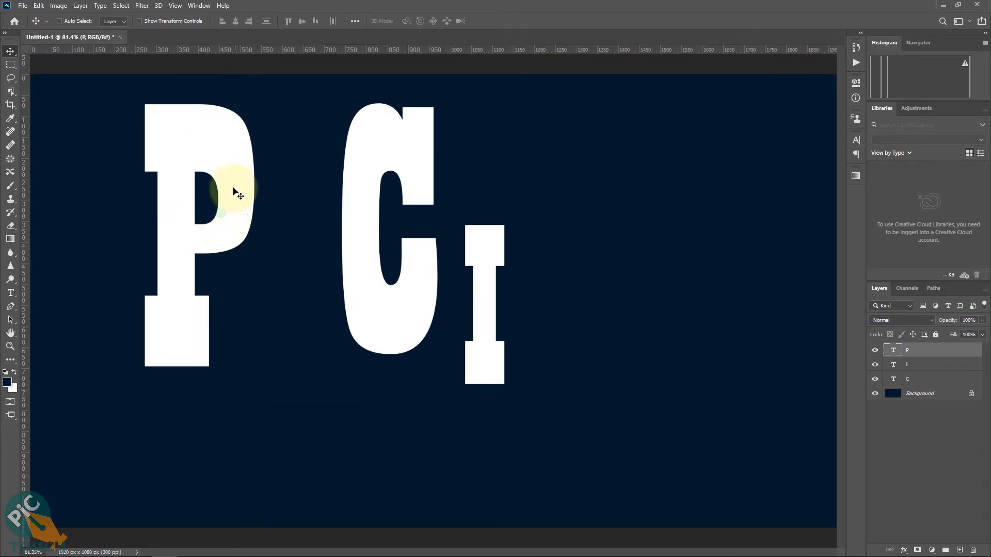
{"action": "left_click_drag", "start_coordinate": [284, 49], "coordinate": [289, 107]}
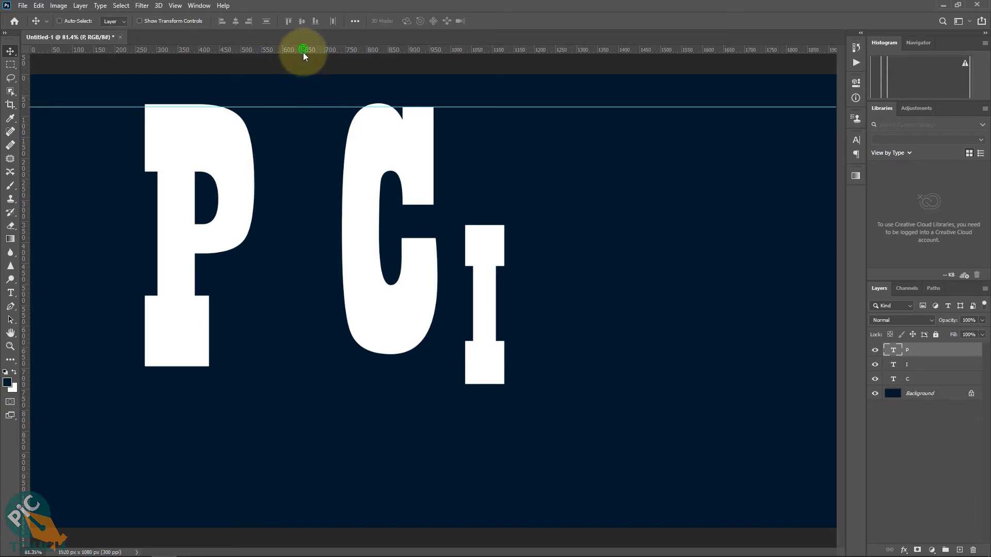
{"action": "left_click_drag", "start_coordinate": [303, 52], "coordinate": [288, 367]}
- Scale the letter I proportionally to about 163% so it spans the two guides, and place it between P and C
{"action": "right_click", "coordinate": [493, 251]}
{"action": "left_click", "coordinate": [496, 254]}
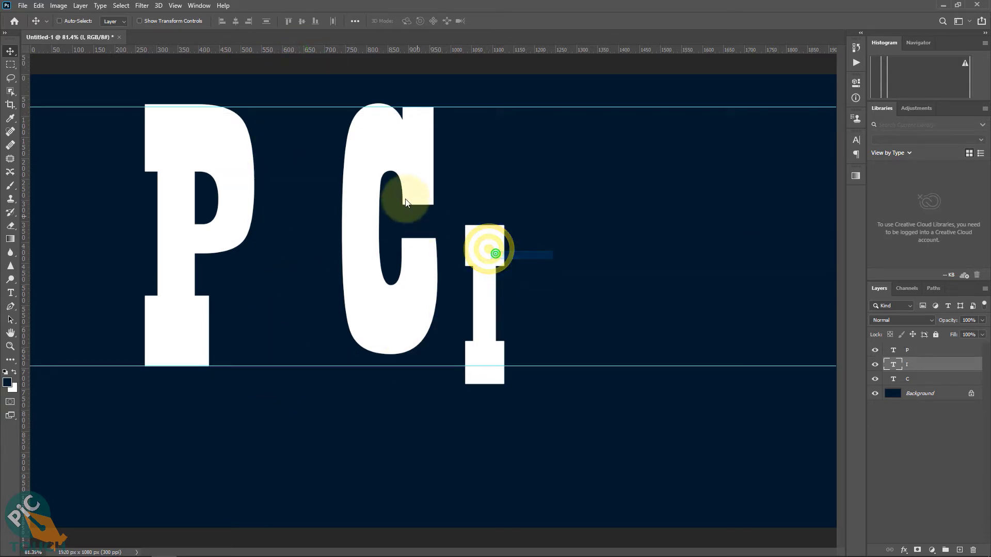
{"action": "key", "text": "ctrl+t"}
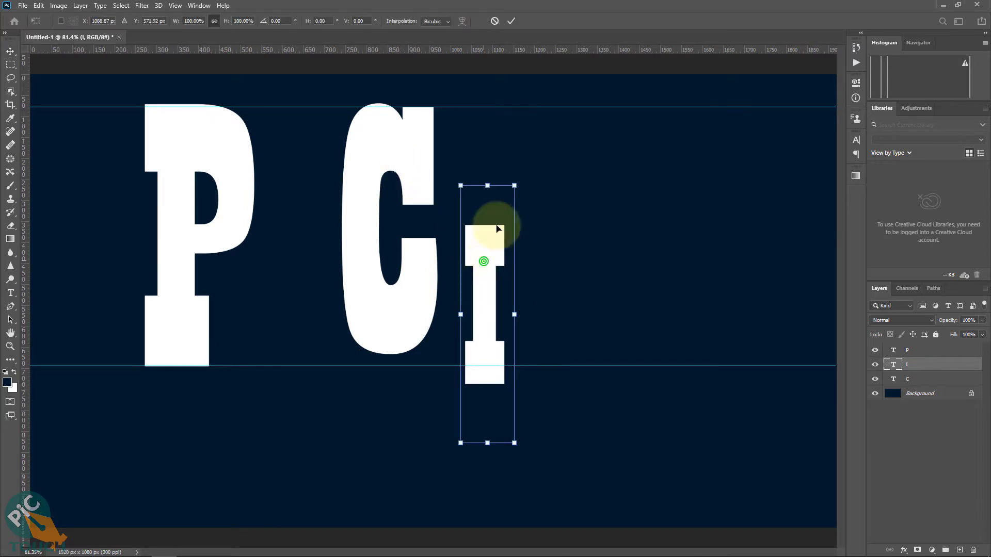
{"action": "left_click_drag", "start_coordinate": [497, 228], "coordinate": [470, 146]}
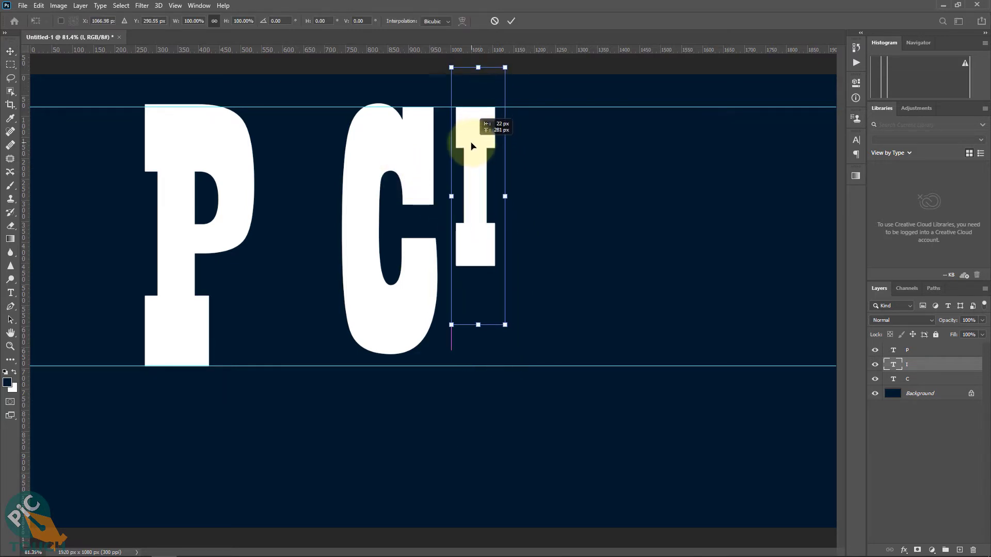
{"action": "left_click_drag", "start_coordinate": [506, 326], "coordinate": [594, 446]}
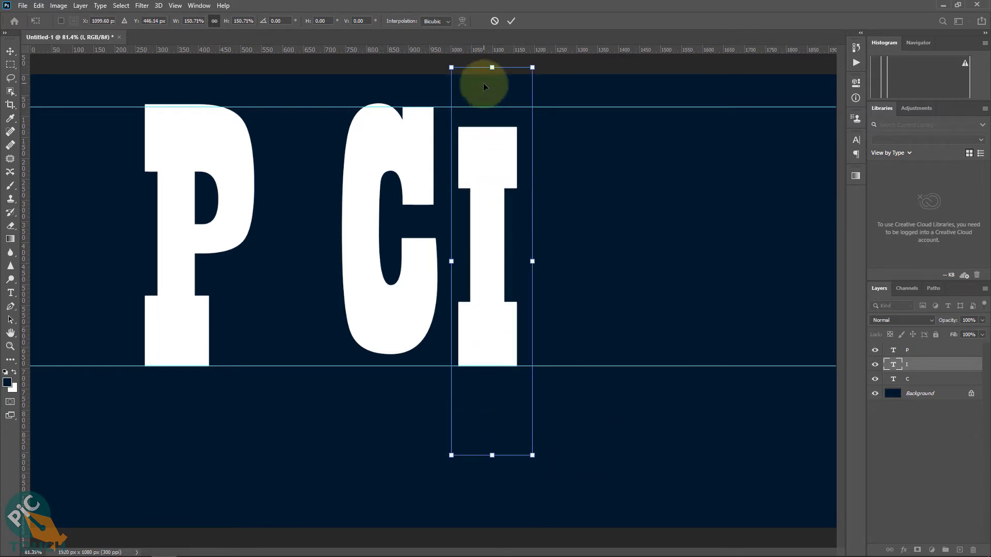
{"action": "left_click_drag", "start_coordinate": [516, 357], "coordinate": [513, 329]}
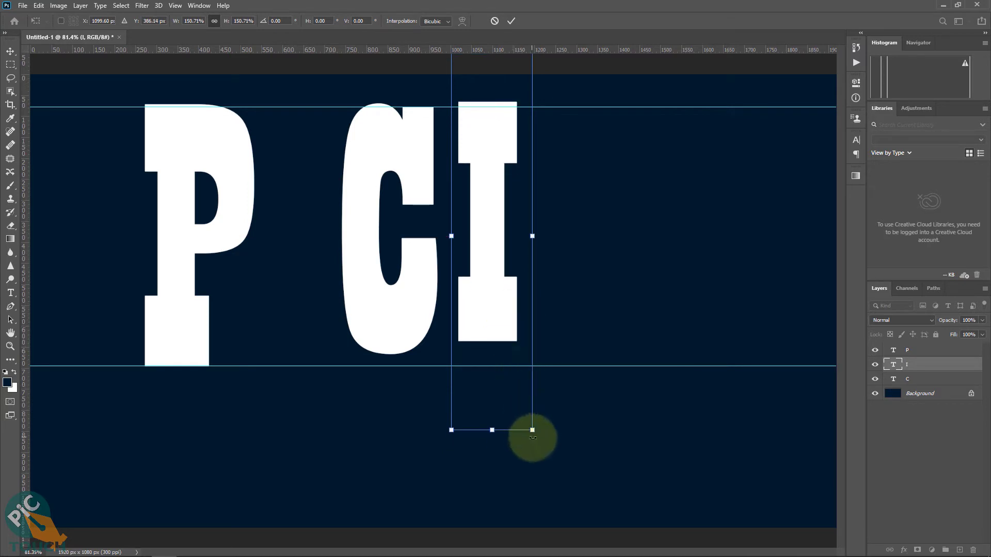
{"action": "left_click_drag", "start_coordinate": [534, 432], "coordinate": [556, 461]}
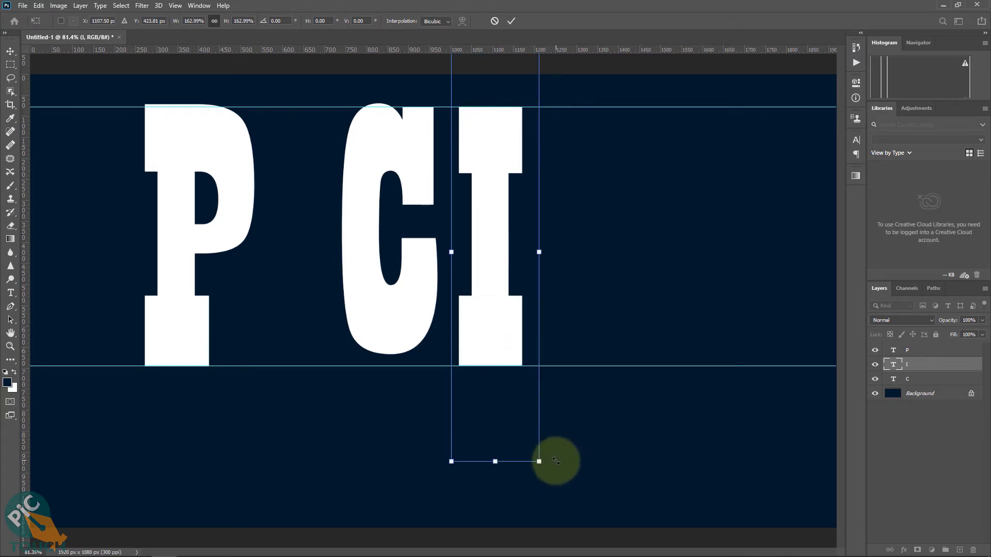
{"action": "key", "text": "Return"}
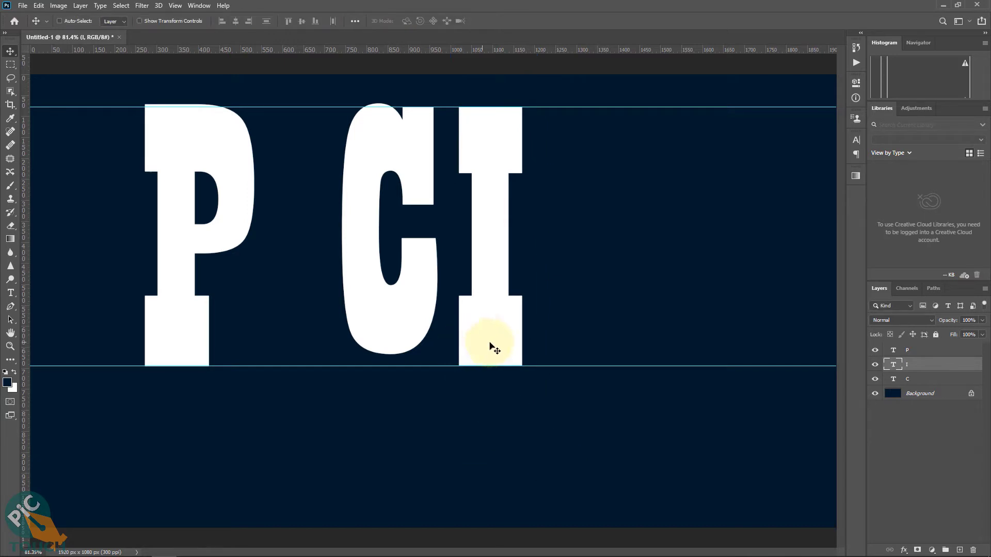
{"action": "left_click_drag", "start_coordinate": [499, 342], "coordinate": [305, 340]}
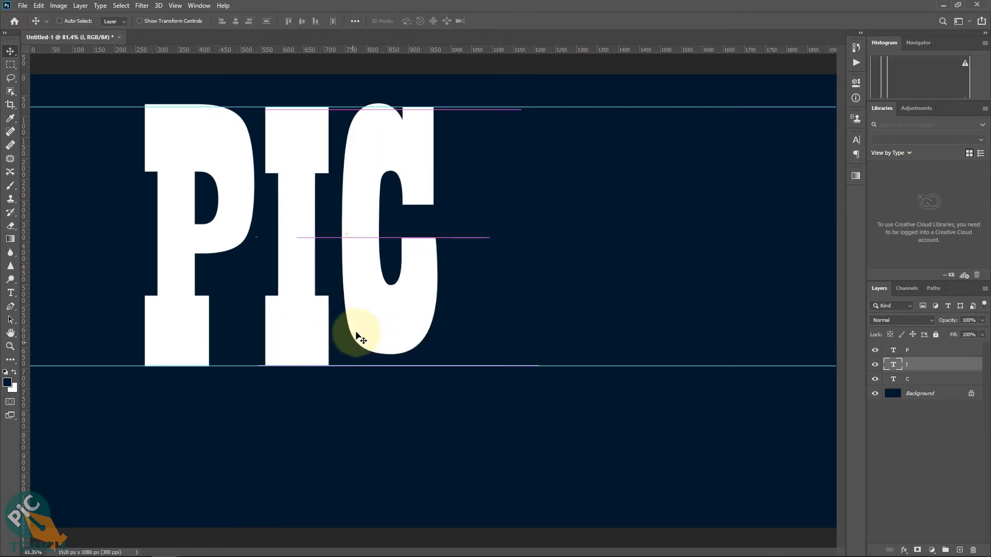
- Scale the letter C proportionally to about 104% to fit the guides and shift it away from the I
{"action": "right_click", "coordinate": [376, 307]}
{"action": "left_click", "coordinate": [379, 310]}
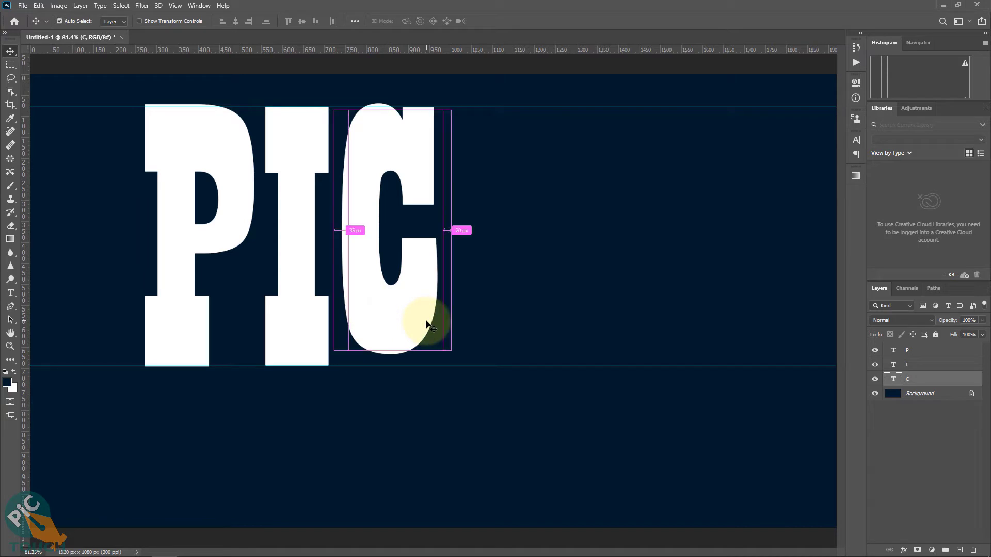
{"action": "key", "text": "ctrl+t"}
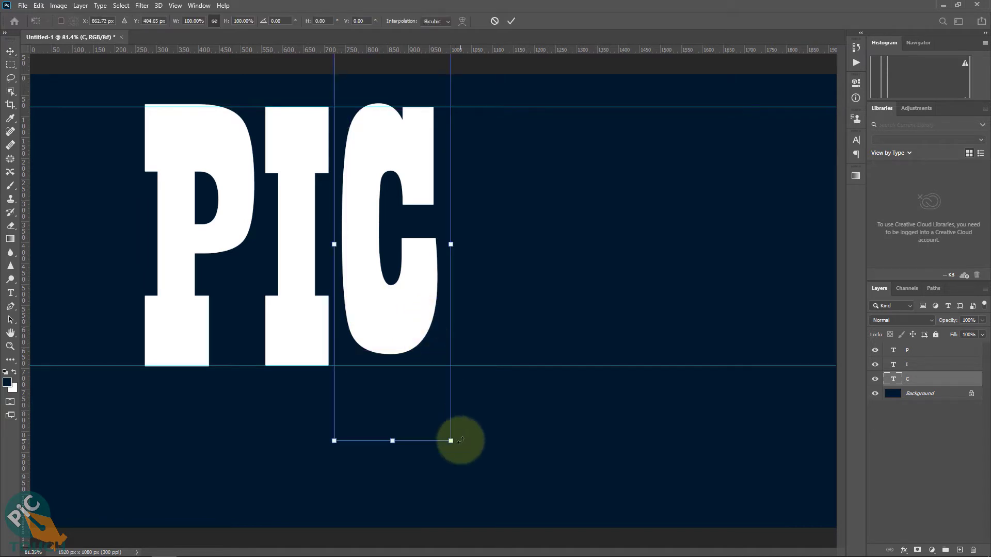
{"action": "left_click_drag", "start_coordinate": [411, 321], "coordinate": [414, 322]}
{"action": "left_click_drag", "start_coordinate": [464, 437], "coordinate": [469, 456]}
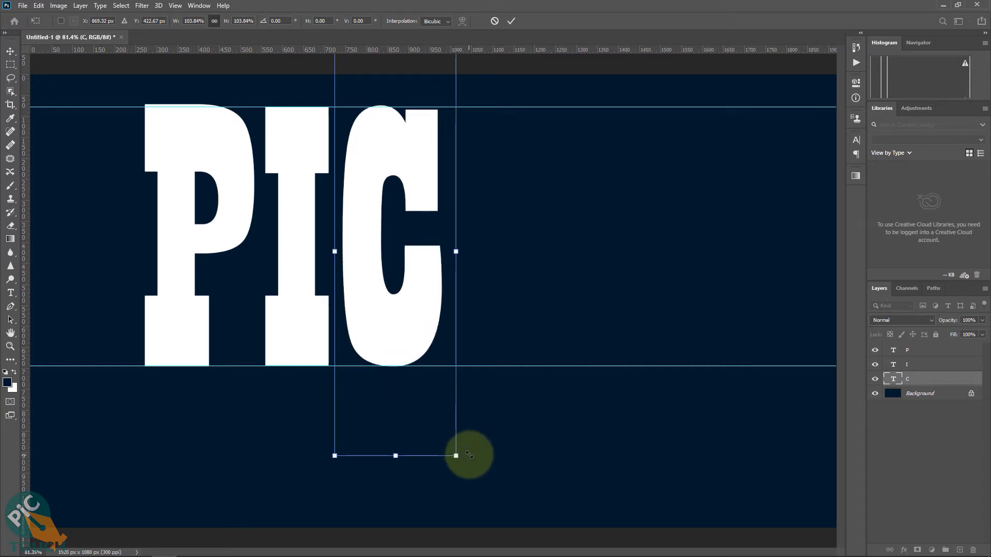
{"action": "left_click_drag", "start_coordinate": [403, 311], "coordinate": [434, 312]}
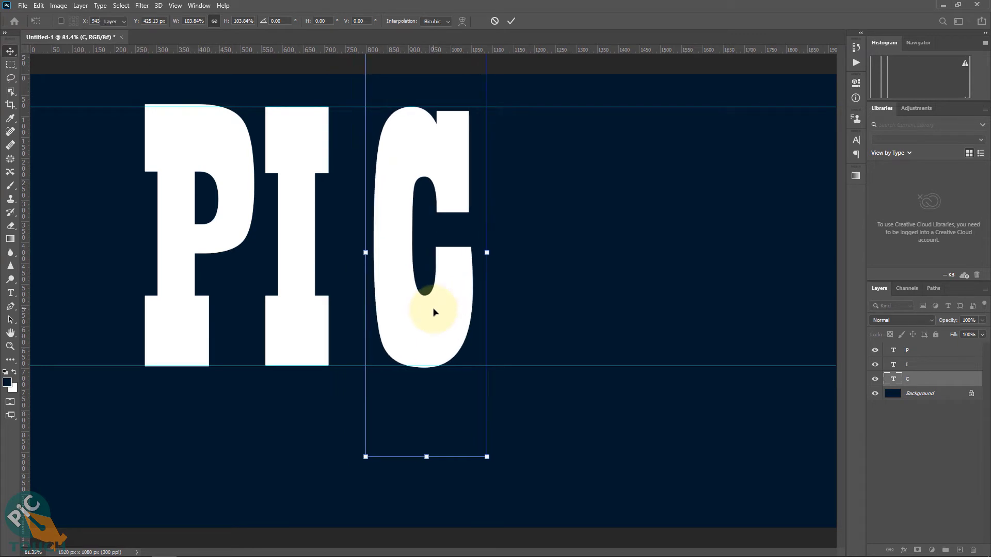
{"action": "key", "text": "Return"}
- Shift the letters I and C to the right, keeping them on the guides, to widen the gaps after P
{"action": "right_click", "coordinate": [312, 264]}
{"action": "left_click", "coordinate": [311, 264]}
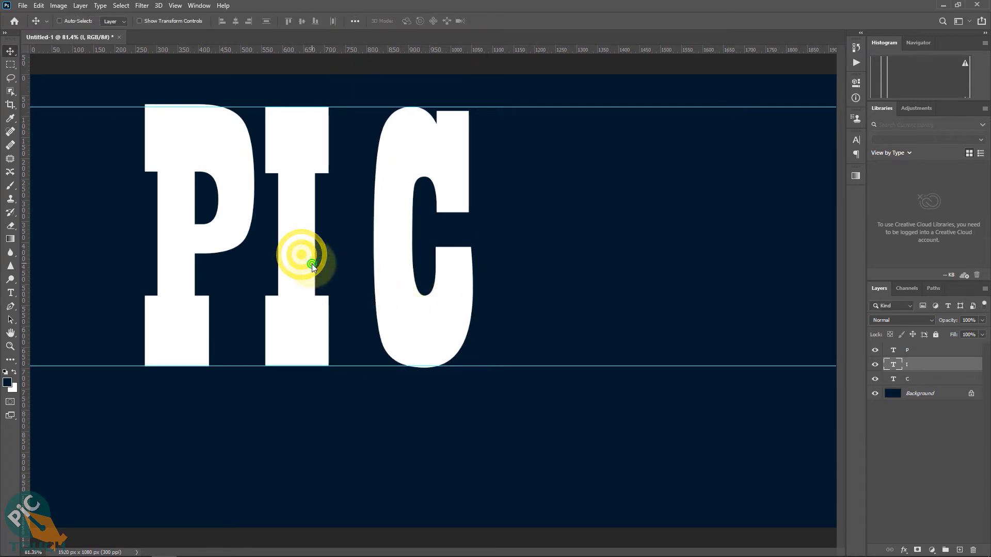
{"action": "left_click_drag", "start_coordinate": [287, 248], "coordinate": [311, 247]}
{"action": "right_click", "coordinate": [389, 228]}
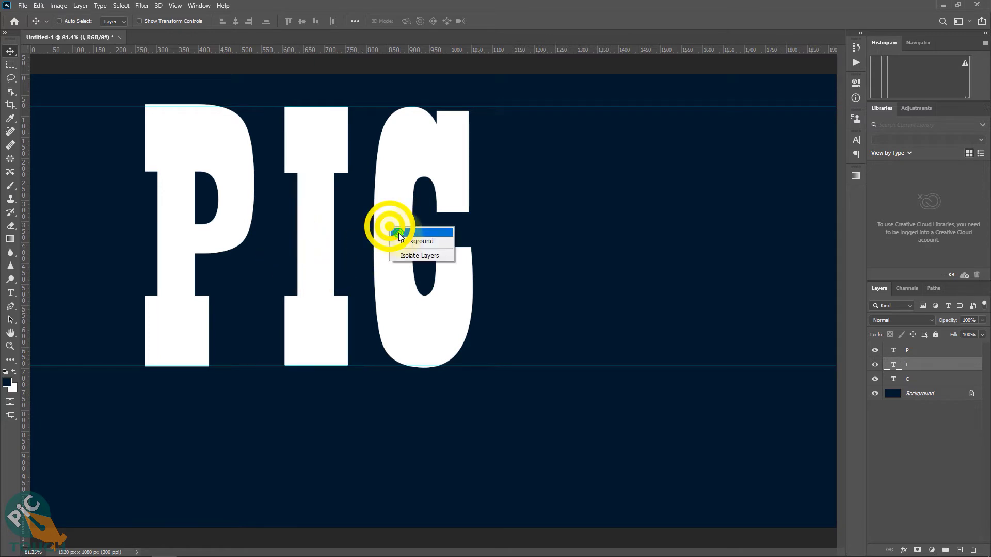
{"action": "left_click", "coordinate": [399, 233]}
{"action": "left_click_drag", "start_coordinate": [396, 234], "coordinate": [412, 235]}
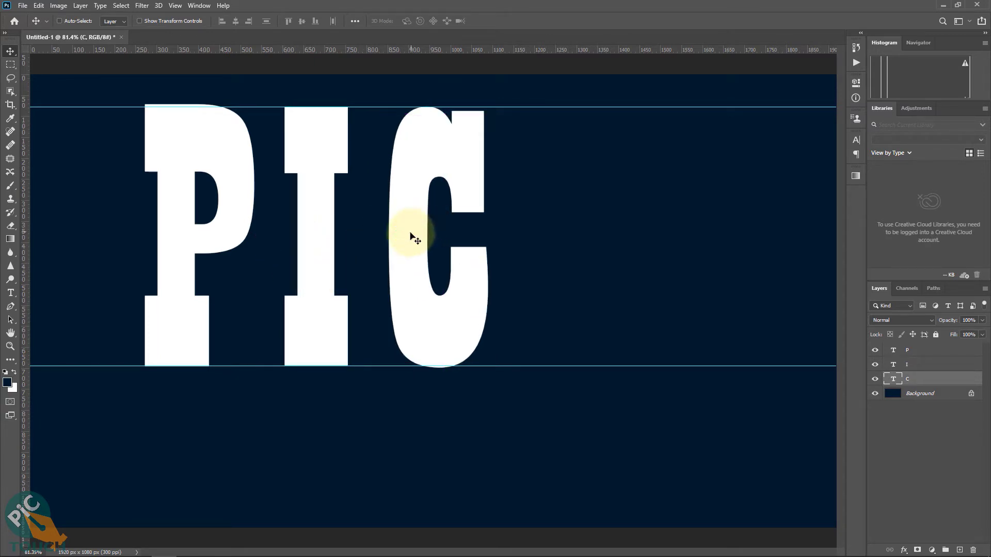
- Move P further left and bring C and I back slightly to the left to balance the letter spacing
{"action": "right_click", "coordinate": [241, 213]}
{"action": "left_click", "coordinate": [244, 216]}
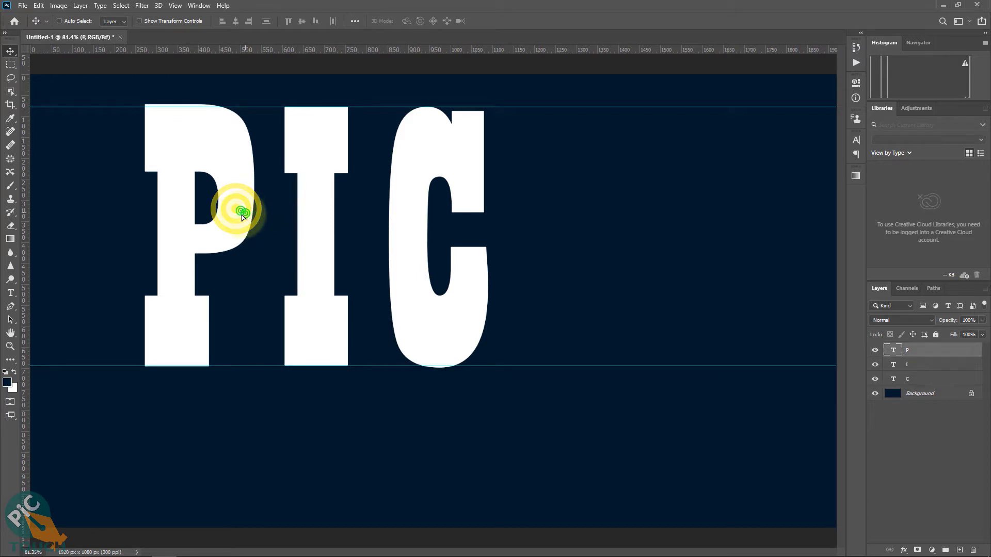
{"action": "left_click_drag", "start_coordinate": [241, 214], "coordinate": [228, 219]}
{"action": "left_click_drag", "start_coordinate": [223, 217], "coordinate": [220, 217]}
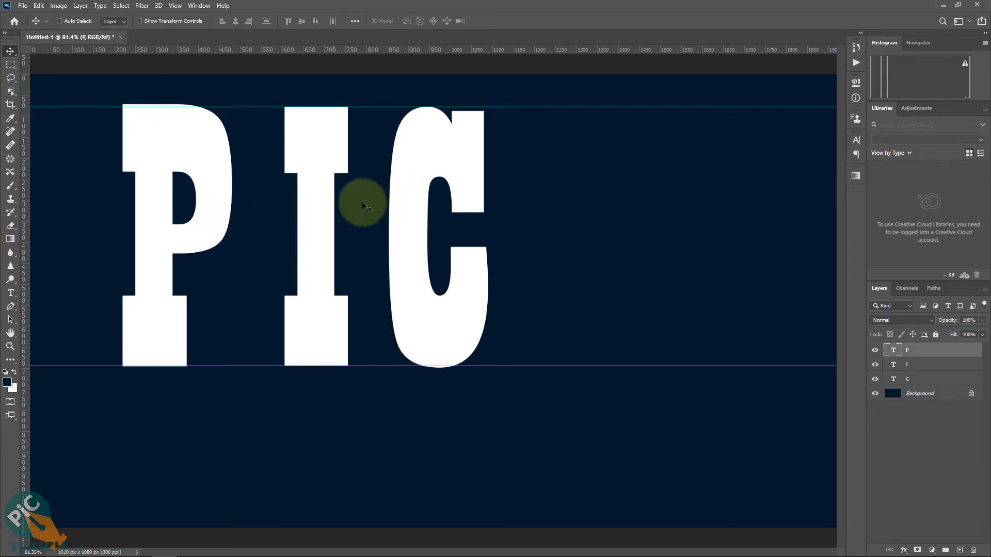
{"action": "left_click_drag", "start_coordinate": [413, 194], "coordinate": [400, 197]}
{"action": "left_click_drag", "start_coordinate": [325, 196], "coordinate": [306, 201]}
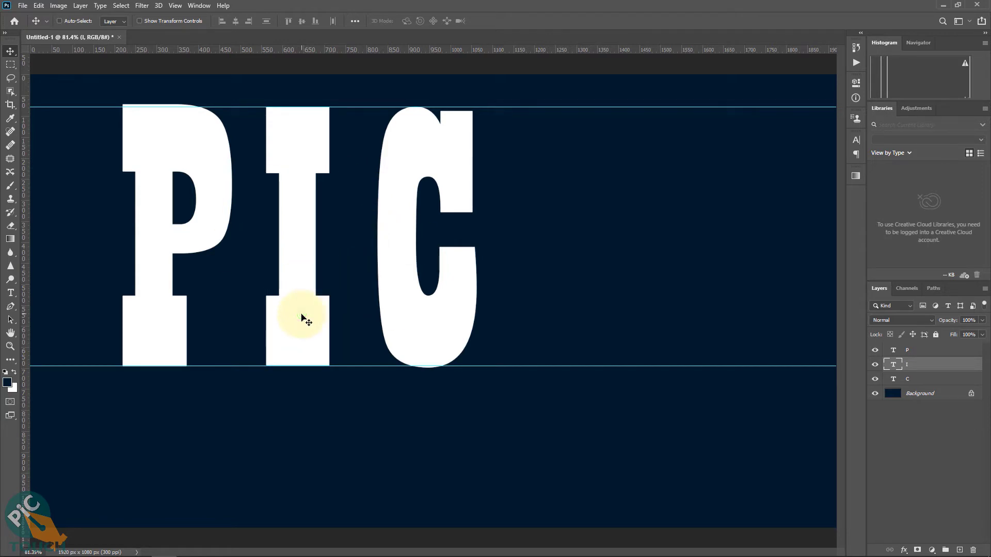
- Rotate the letter I counterclockwise into a diagonal running from the upper part of P down to the lower part of C
{"action": "key", "text": "ctrl"}
{"action": "key", "text": "ctrl+t"}
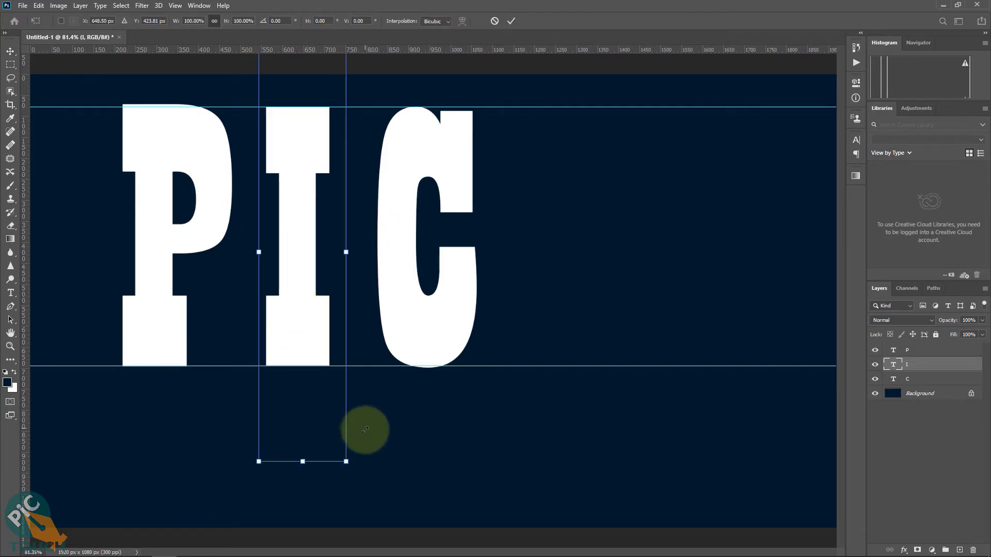
{"action": "left_click_drag", "start_coordinate": [365, 432], "coordinate": [408, 322]}
{"action": "left_click_drag", "start_coordinate": [349, 314], "coordinate": [363, 303]}
{"action": "key", "text": "Return"}
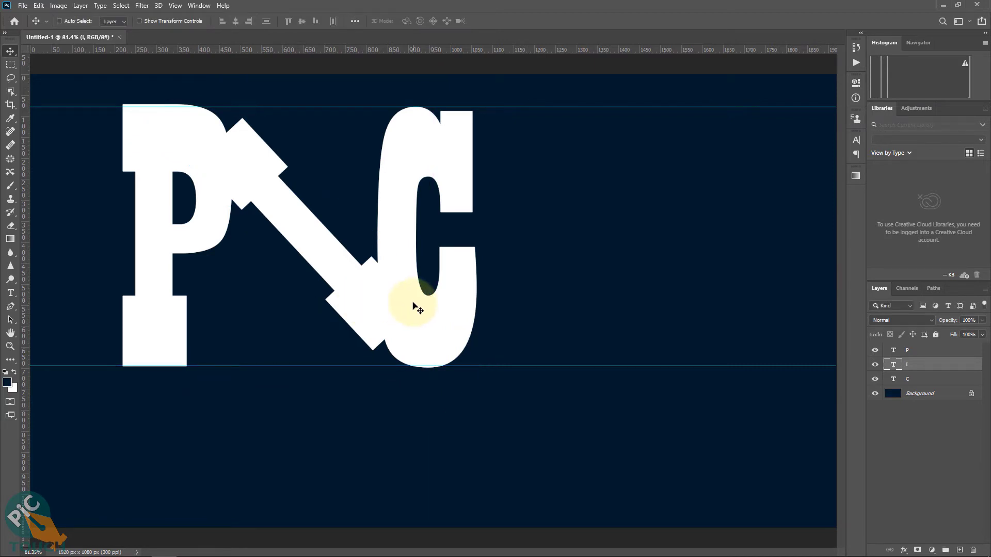
- Move C slightly left and shift the diagonal I up and left so that it overlaps both P and C
{"action": "left_click_drag", "start_coordinate": [438, 305], "coordinate": [440, 283]}
{"action": "right_click", "coordinate": [436, 333]}
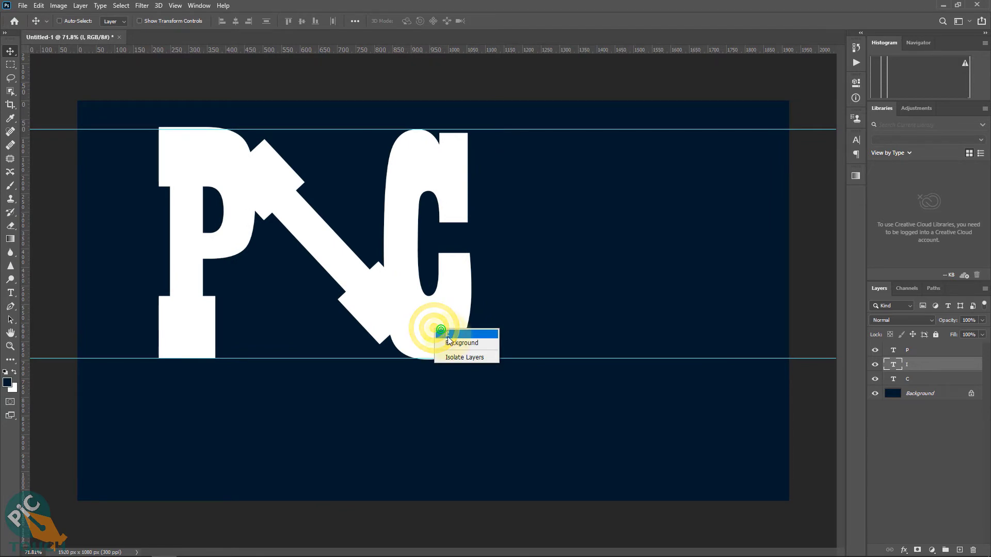
{"action": "left_click", "coordinate": [449, 338]}
{"action": "left_click_drag", "start_coordinate": [450, 337], "coordinate": [385, 314]}
{"action": "right_click", "coordinate": [385, 314]}
{"action": "left_click", "coordinate": [394, 320]}
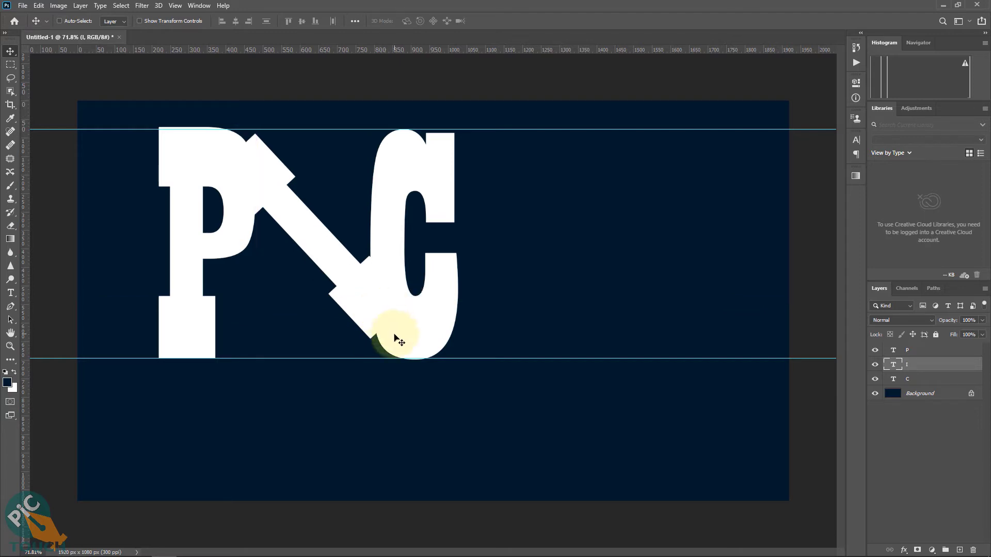
- Fine-tune the horizontal position of the diagonal I between P and C in small nudges
{"action": "key", "text": "Right"}
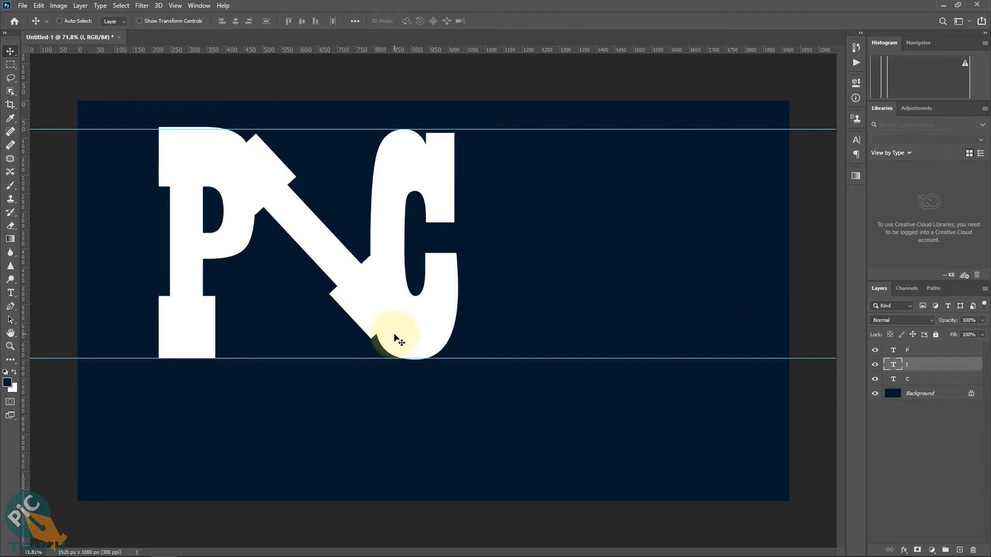
{"action": "key", "text": "Right"}
{"action": "key", "text": "Right"}
{"action": "key", "text": "Left"}
{"action": "key", "text": "Left"}
{"action": "key", "text": "Left"}
{"action": "key", "text": "Left"}
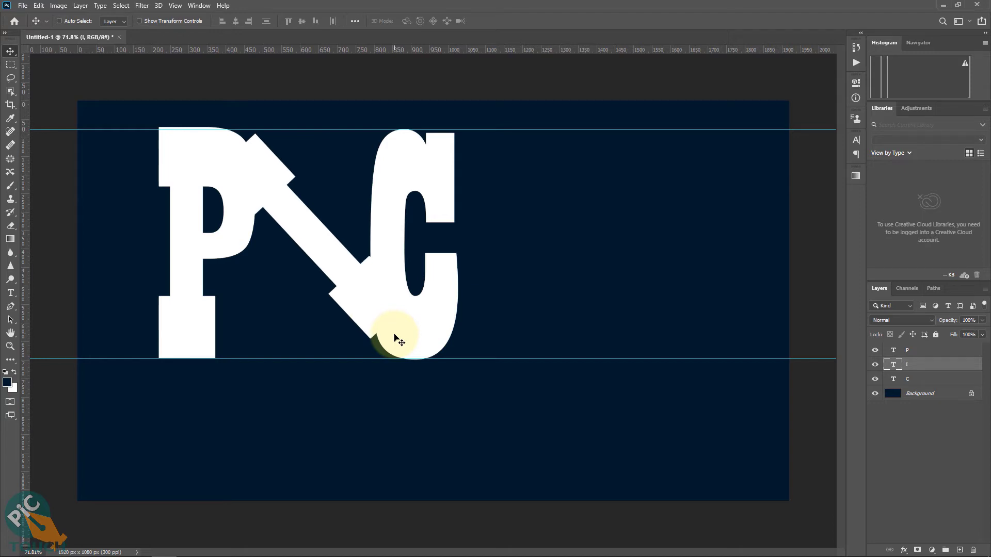
- Nudge the letter C slightly left into the lower end of the diagonal I
{"action": "right_click", "coordinate": [449, 317]}
{"action": "left_click", "coordinate": [451, 319]}
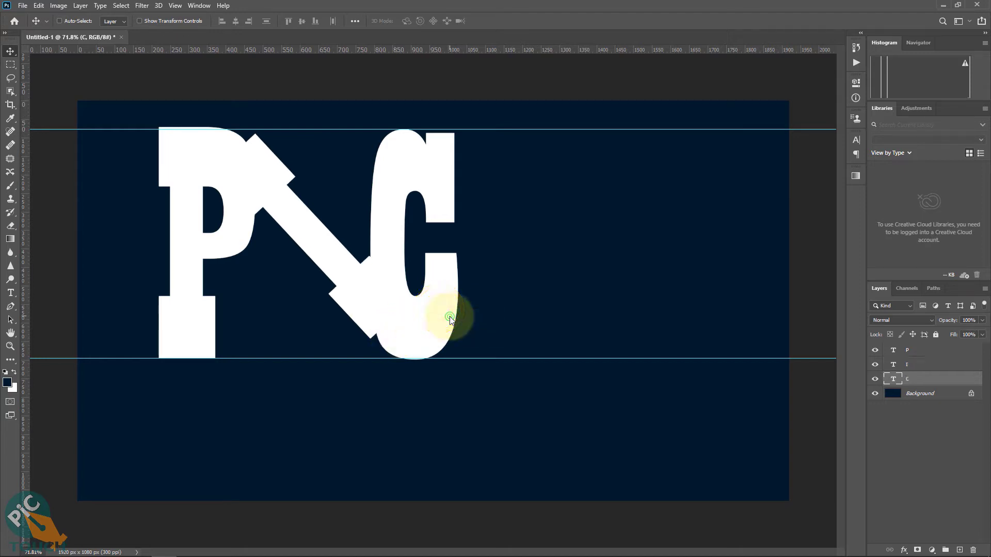
{"action": "key", "text": "Left"}
{"action": "key", "text": "Left"}
- Nudge the diagonal I slightly right and check closely where its ends overlap C and P
{"action": "left_click_drag", "start_coordinate": [449, 317], "coordinate": [493, 321]}
{"action": "left_click_drag", "start_coordinate": [378, 251], "coordinate": [445, 234]}
{"action": "right_click", "coordinate": [358, 209]}
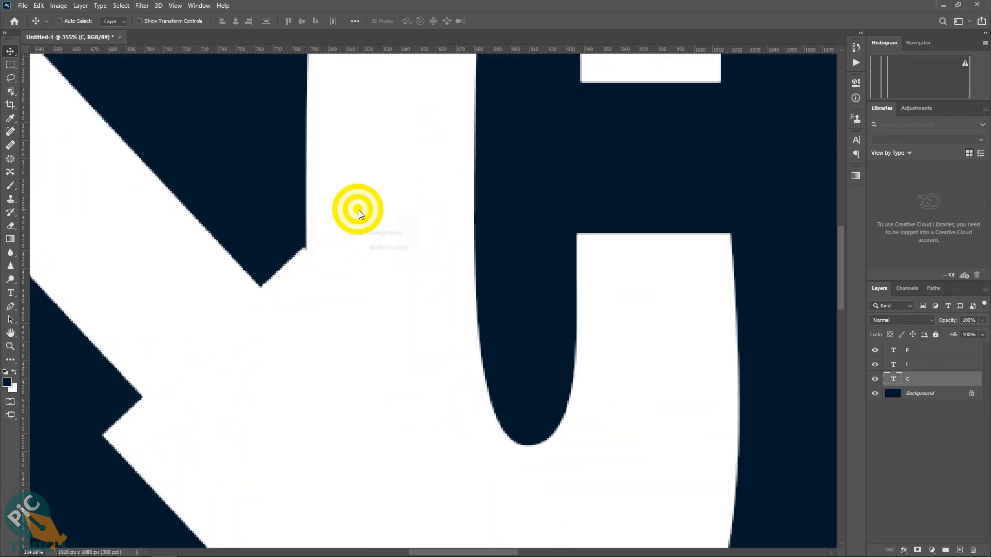
{"action": "left_click", "coordinate": [365, 216]}
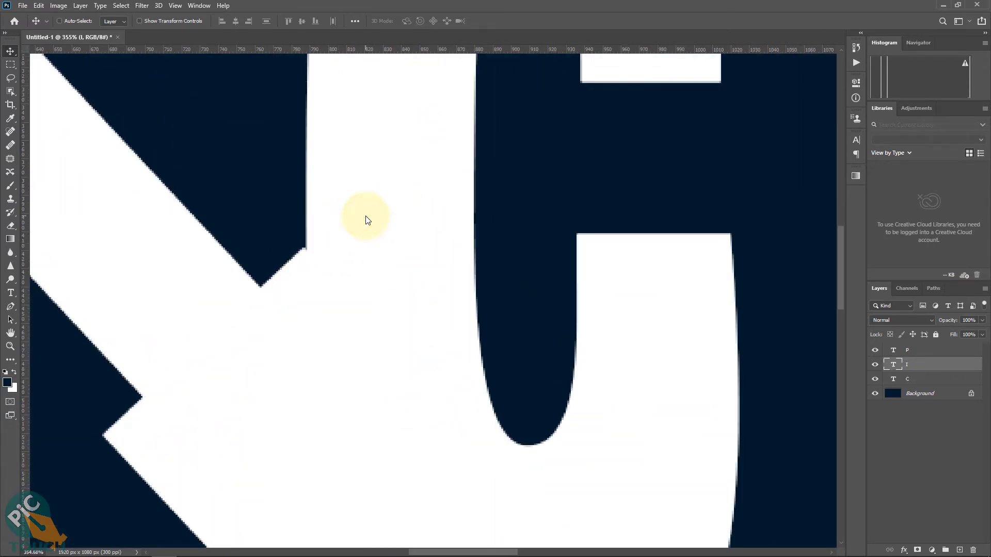
{"action": "key", "text": "Right"}
{"action": "left_click_drag", "start_coordinate": [367, 216], "coordinate": [348, 199]}
{"action": "right_click", "coordinate": [327, 335]}
{"action": "left_click", "coordinate": [244, 319]}
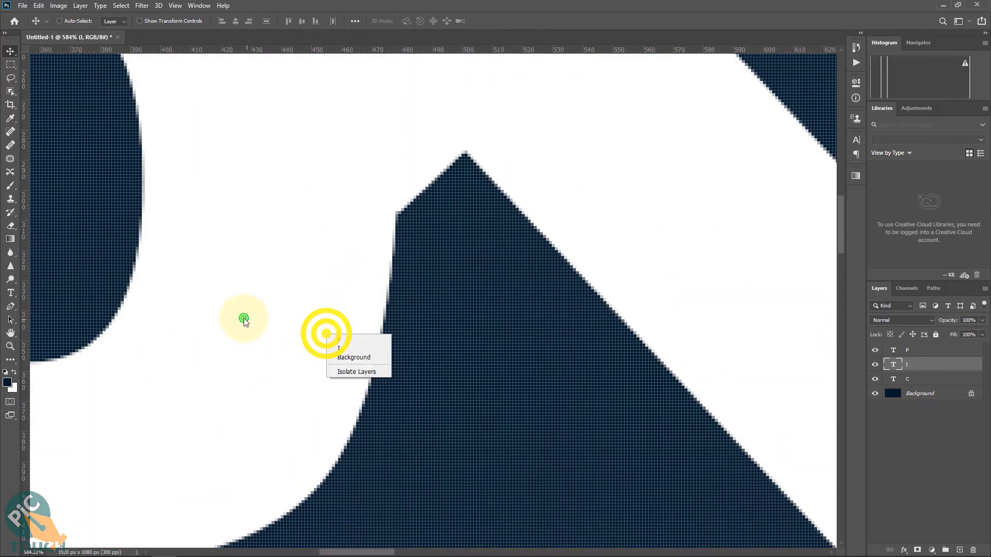
{"action": "left_click_drag", "start_coordinate": [413, 349], "coordinate": [419, 307]}
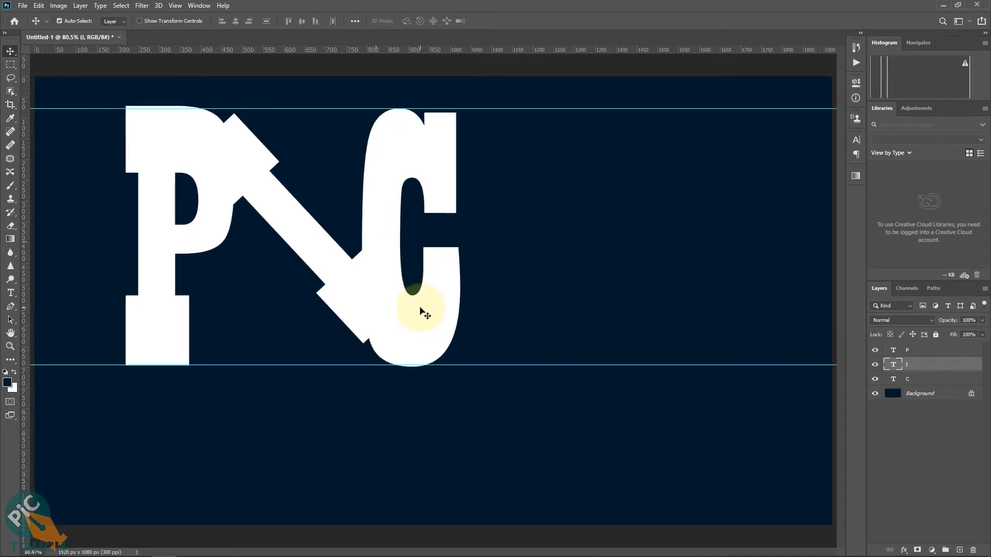
- Recolour the diagonal I's text to amber yellow and move its layer above P in the layer stack
{"action": "left_click_drag", "start_coordinate": [333, 219], "coordinate": [377, 246]}
{"action": "right_click", "coordinate": [320, 240]}
{"action": "left_click", "coordinate": [332, 246]}
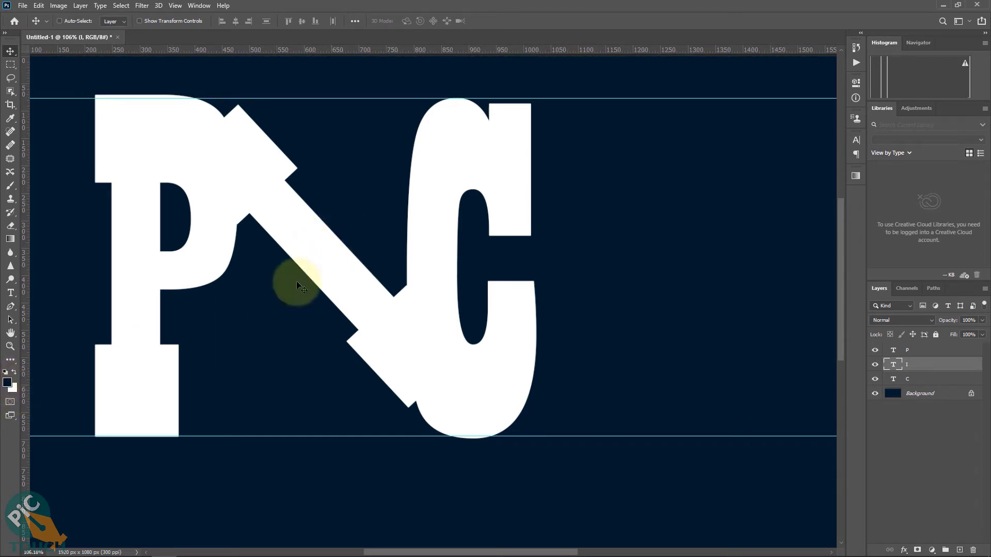
{"action": "left_click", "coordinate": [200, 6]}
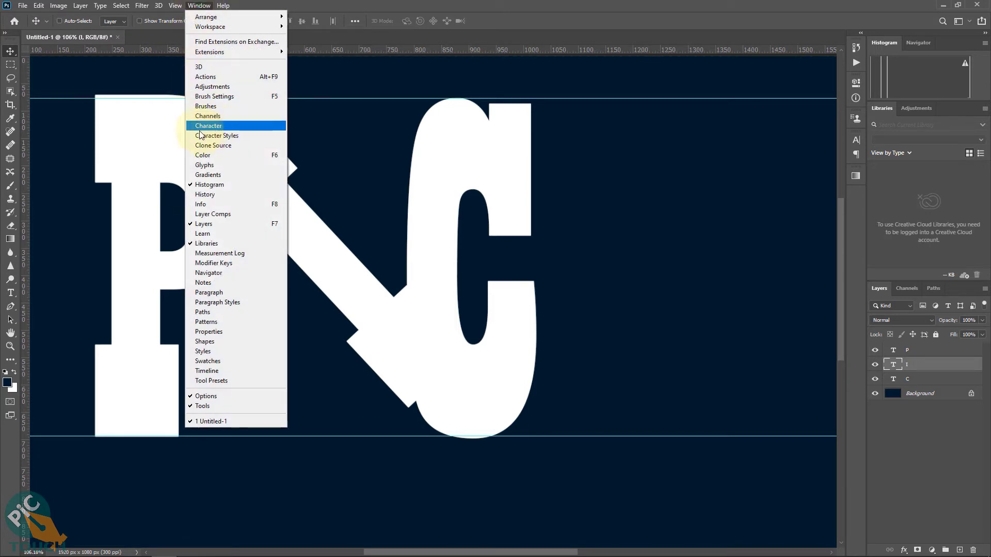
{"action": "left_click", "coordinate": [242, 127]}
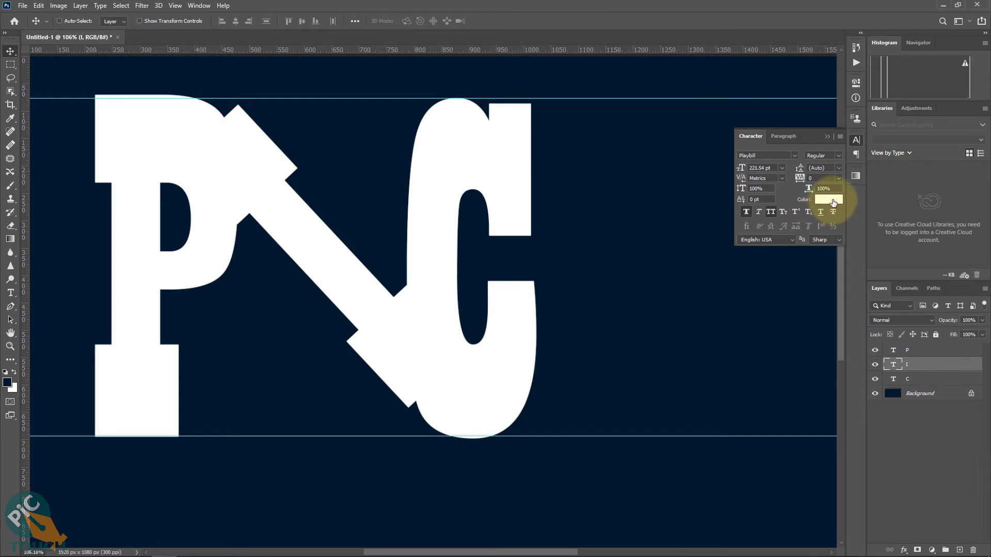
{"action": "left_click", "coordinate": [829, 199]}
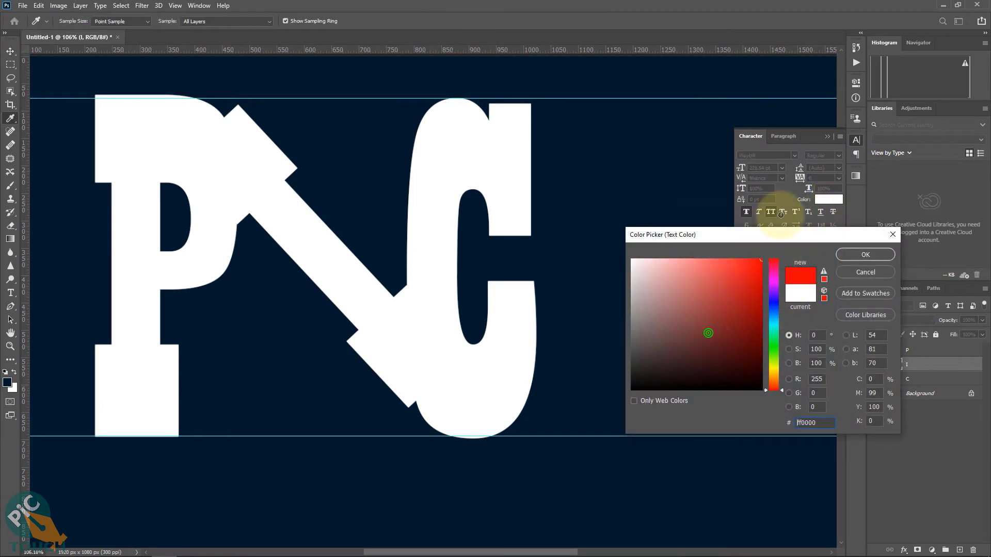
{"action": "left_click_drag", "start_coordinate": [780, 379], "coordinate": [775, 373]}
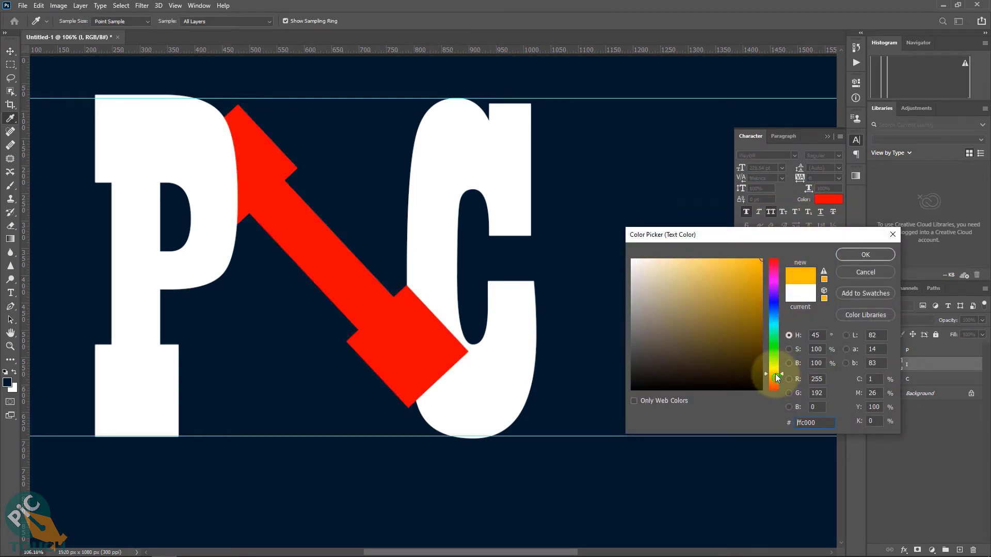
{"action": "left_click", "coordinate": [851, 256]}
{"action": "left_click", "coordinate": [12, 50]}
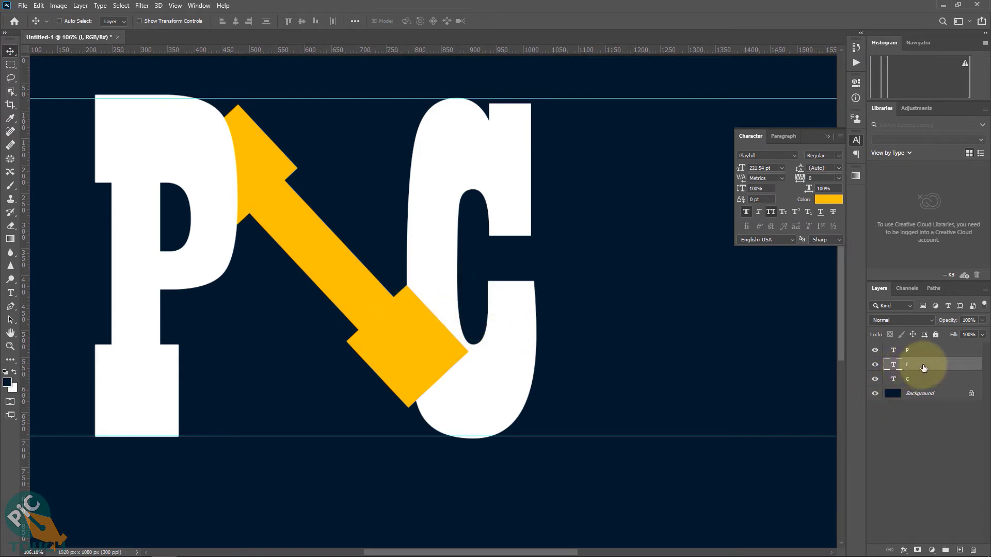
{"action": "left_click_drag", "start_coordinate": [922, 365], "coordinate": [927, 349]}
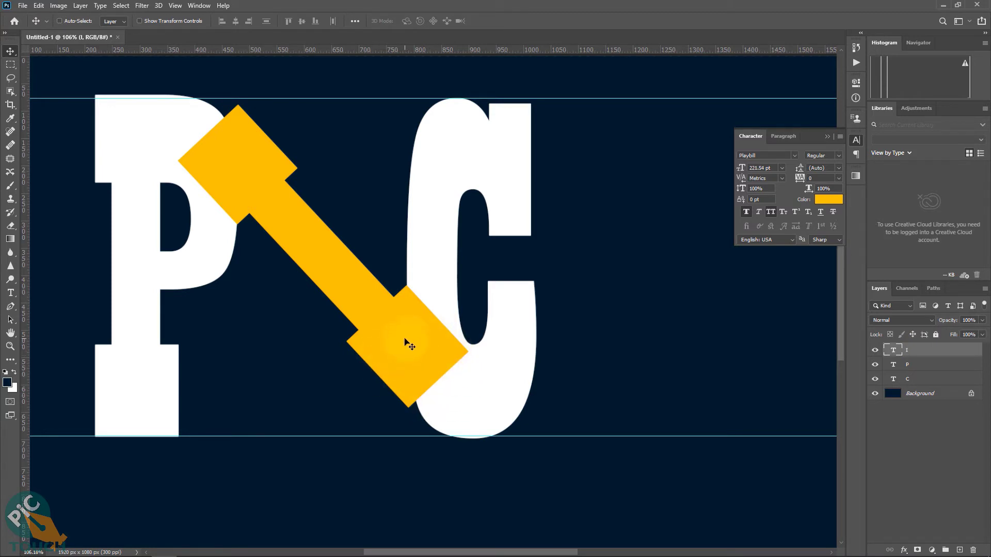
- Add a Stroke layer style to the yellow I with size 15 px, positioned outside, at 100% opacity
{"action": "double_click", "coordinate": [943, 350]}
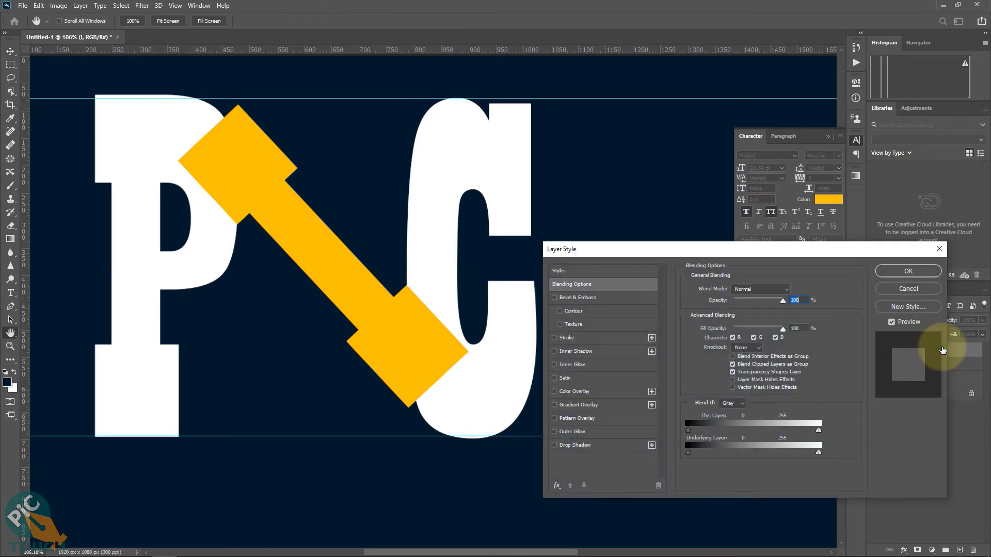
{"action": "left_click", "coordinate": [573, 338]}
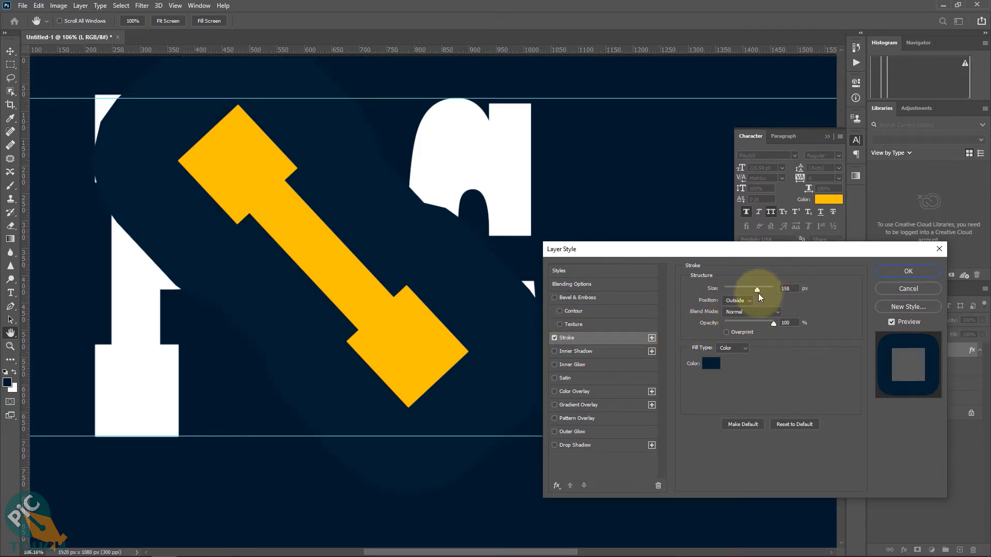
{"action": "left_click_drag", "start_coordinate": [758, 292], "coordinate": [731, 291]}
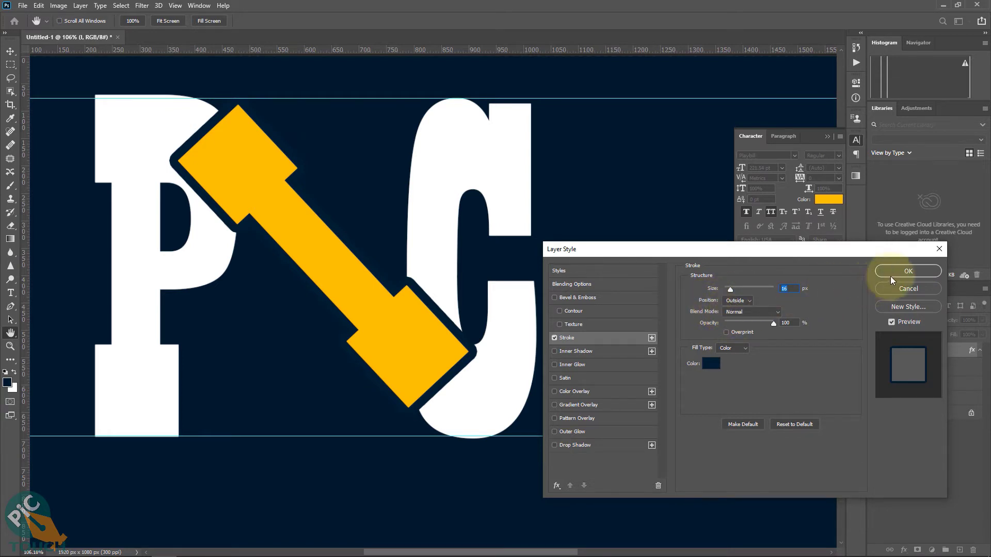
{"action": "type", "text": "15"}
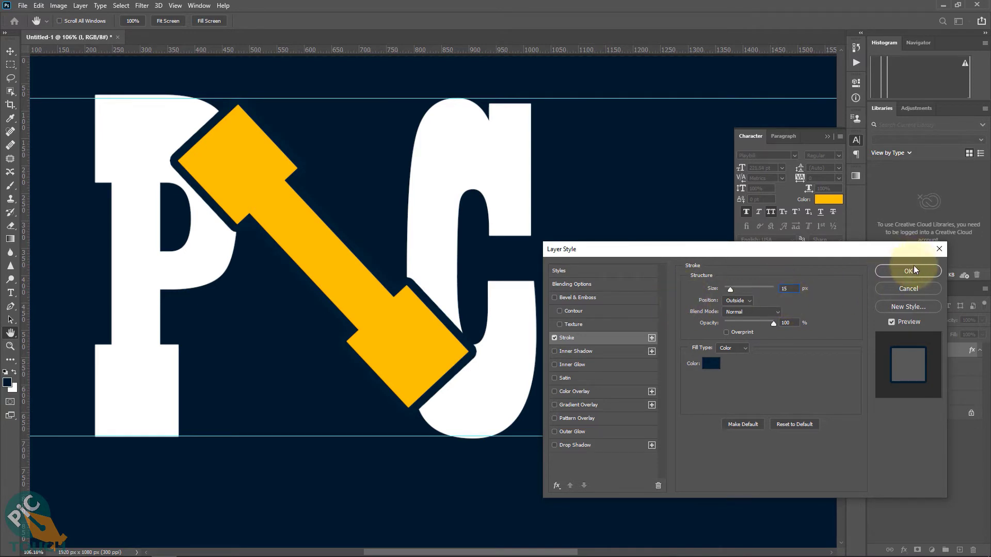
{"action": "left_click", "coordinate": [909, 278]}
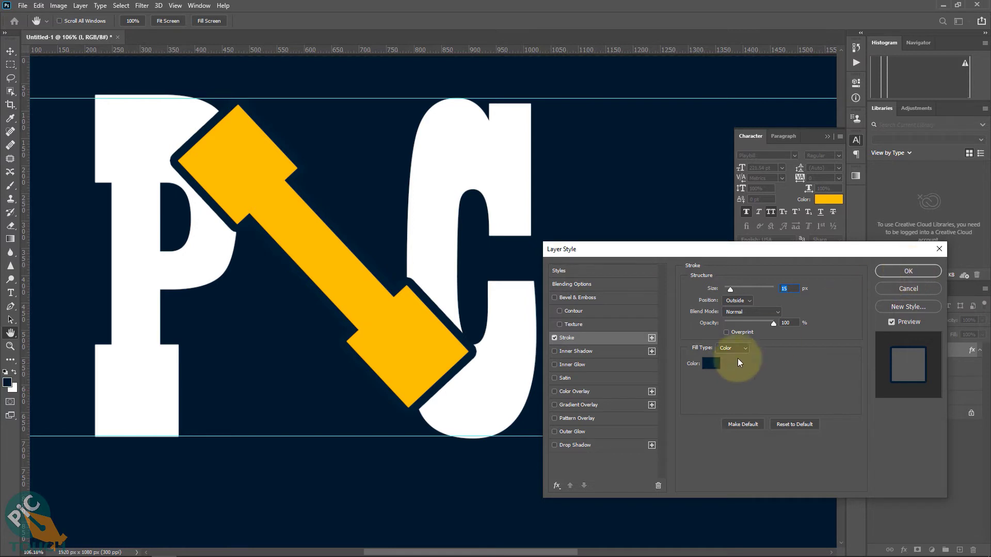
- Match the I's stroke colour to the canvas by sampling the navy background, and apply the layer style
{"action": "left_click", "coordinate": [720, 364]}
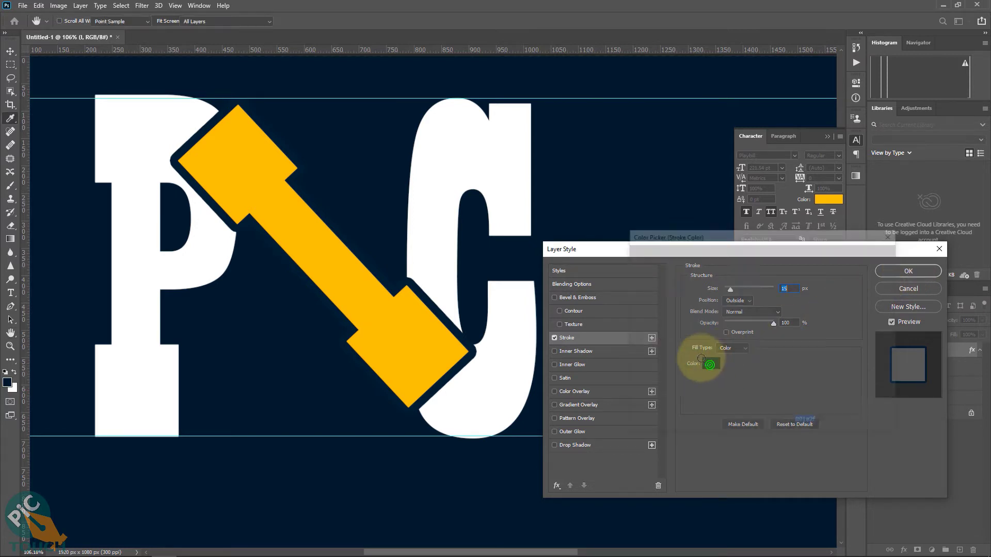
{"action": "left_click", "coordinate": [380, 179]}
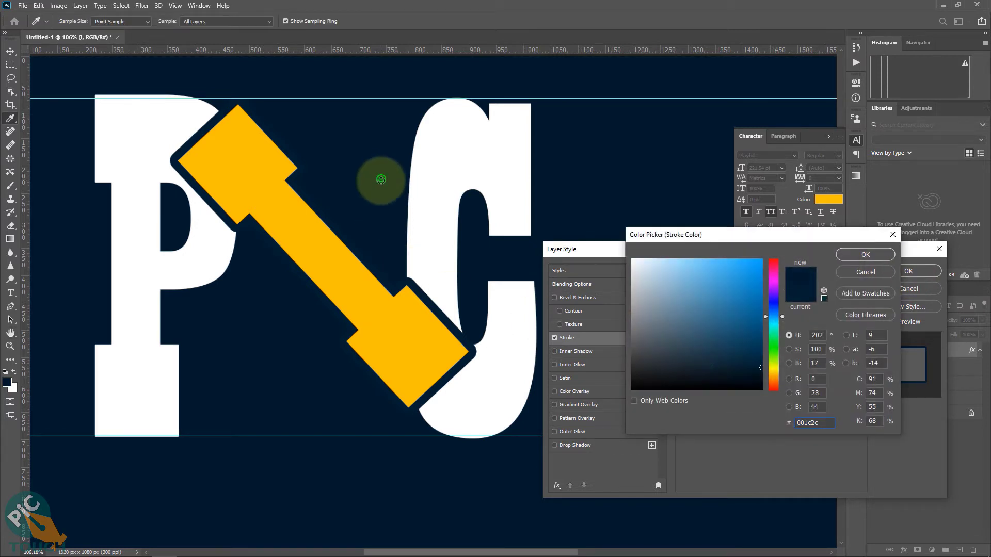
{"action": "left_click", "coordinate": [865, 254]}
{"action": "left_click", "coordinate": [907, 272]}
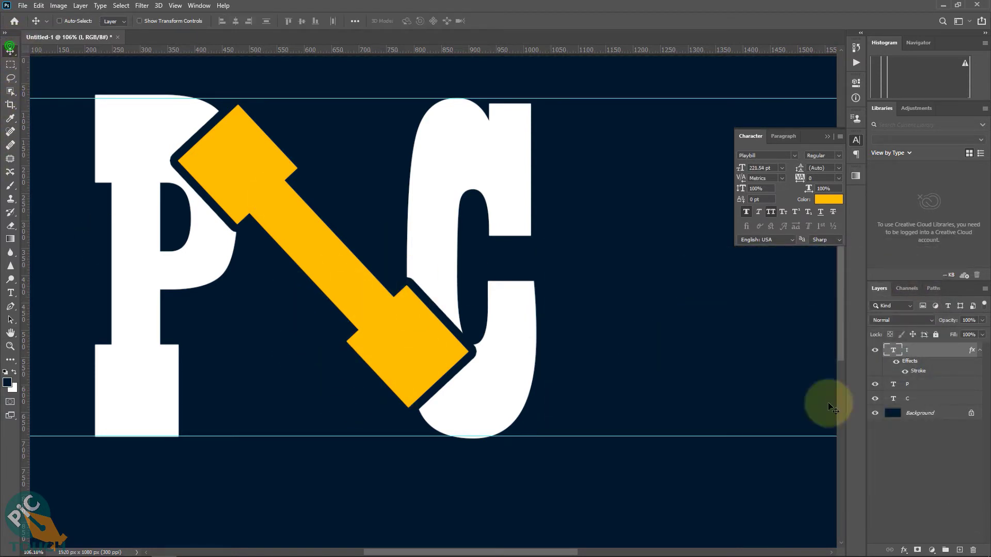
- Convert the I, P and C text layers each into a separate smart object
{"action": "left_click", "coordinate": [926, 353]}
{"action": "left_click", "coordinate": [915, 398]}
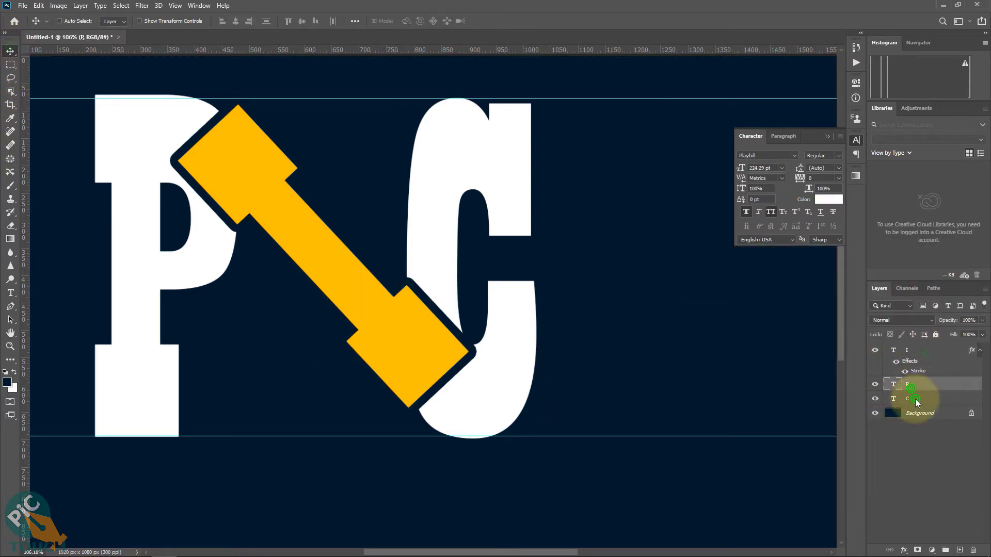
{"action": "left_click", "coordinate": [930, 357]}
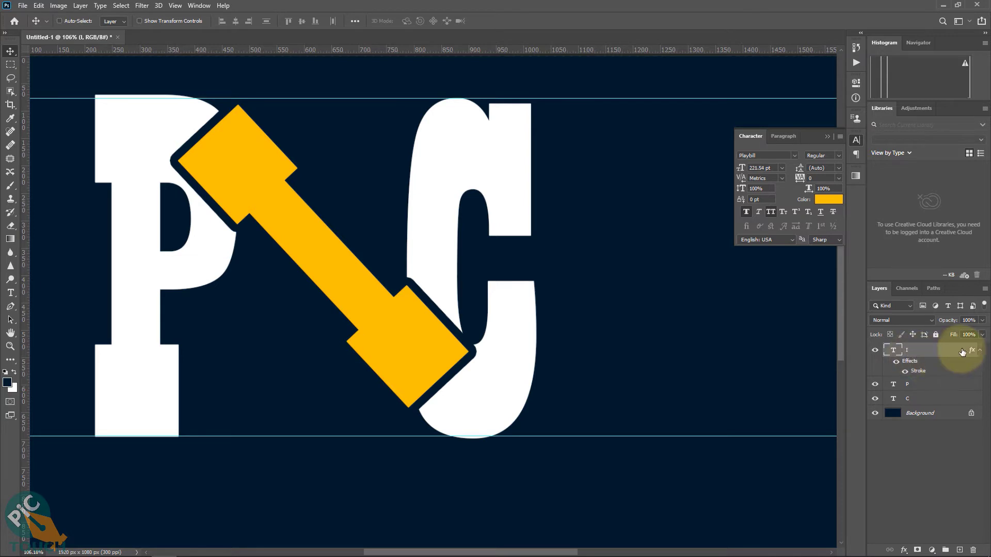
{"action": "right_click", "coordinate": [942, 350]}
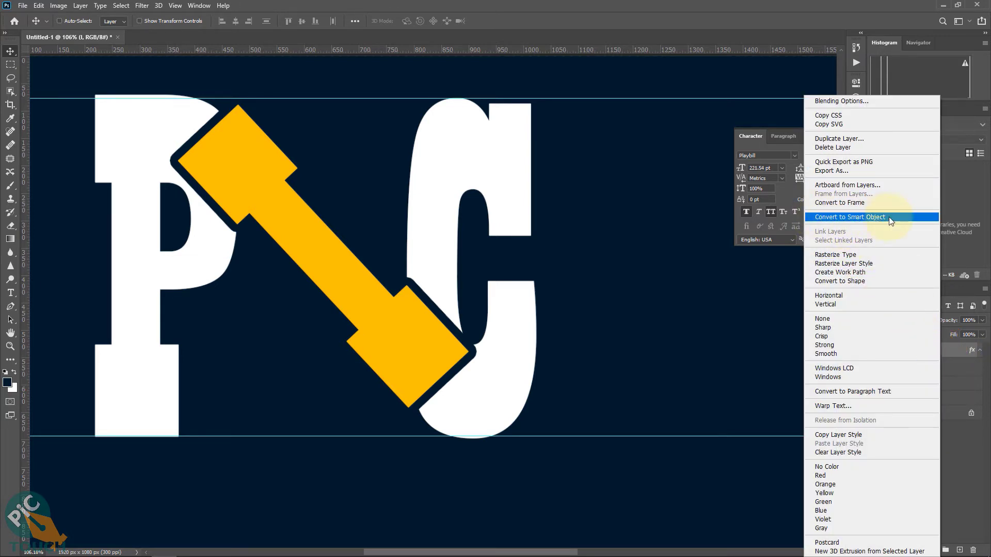
{"action": "left_click", "coordinate": [871, 218]}
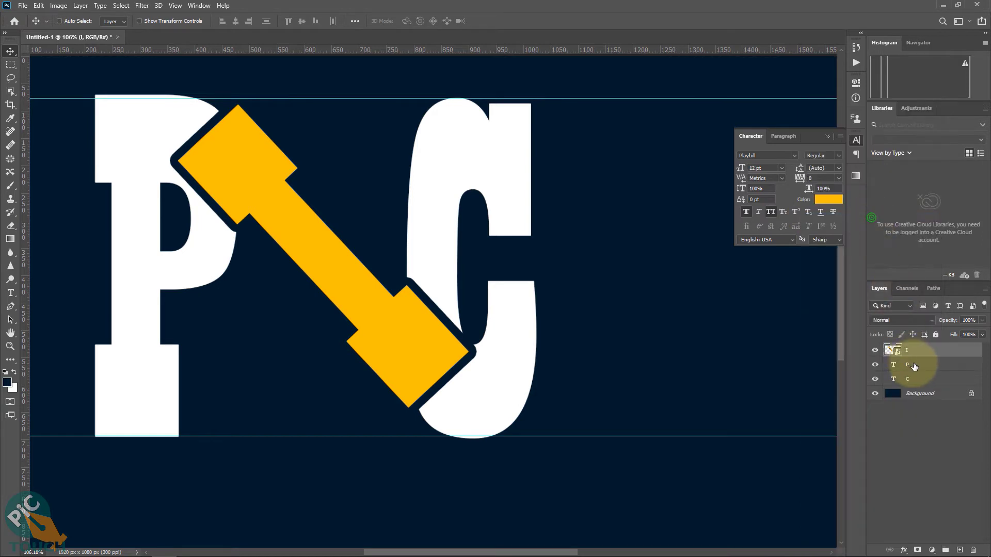
{"action": "left_click", "coordinate": [935, 364]}
{"action": "right_click", "coordinate": [935, 364]}
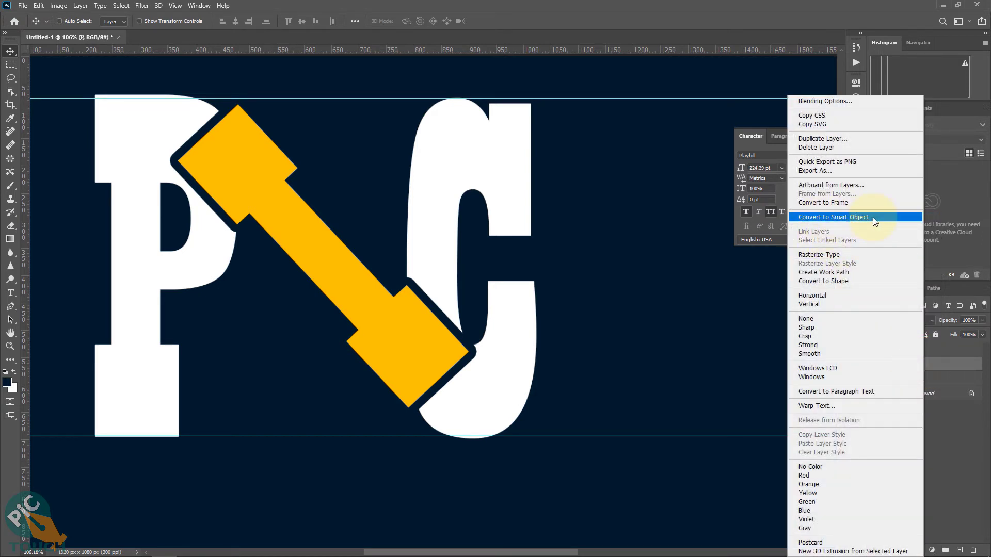
{"action": "left_click", "coordinate": [857, 217]}
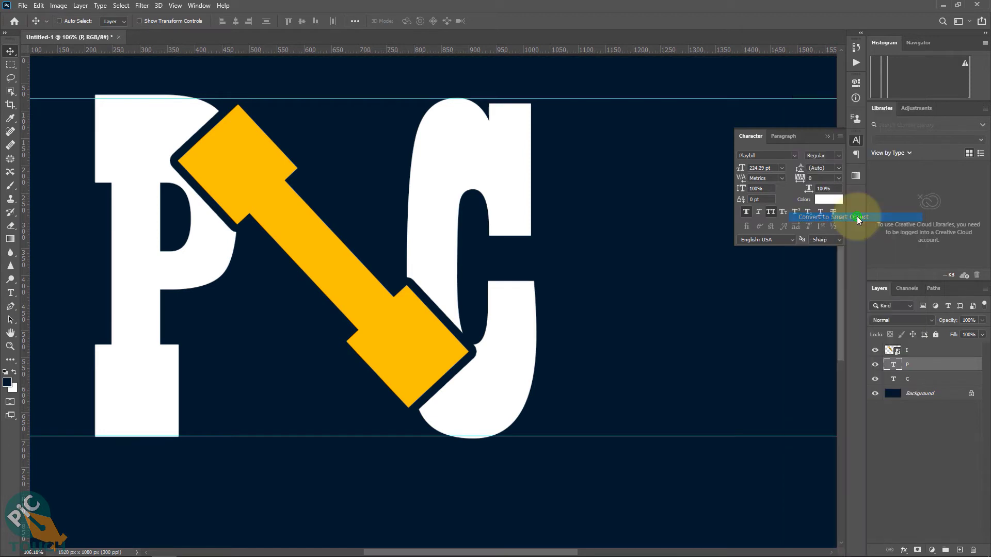
{"action": "left_click", "coordinate": [923, 383]}
{"action": "right_click", "coordinate": [926, 383]}
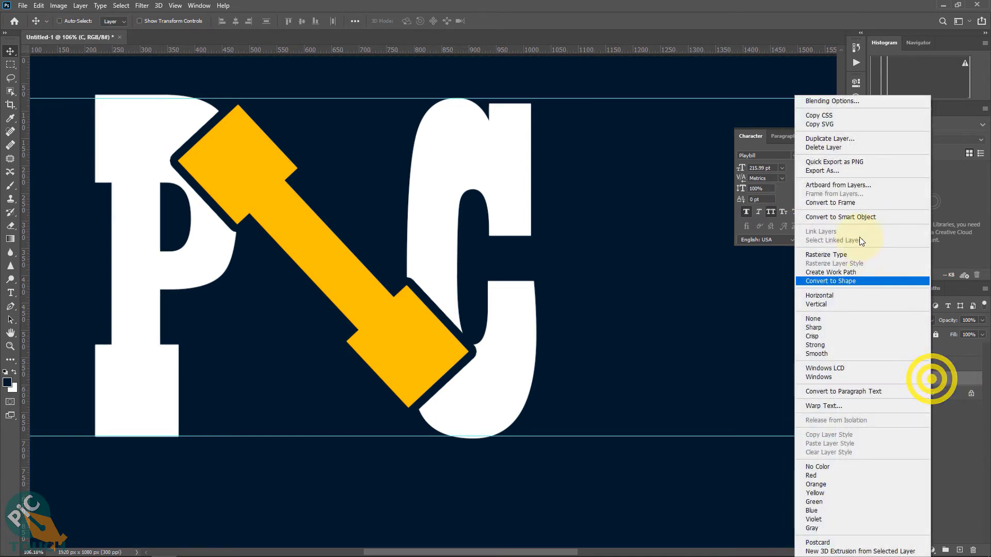
{"action": "left_click", "coordinate": [844, 220]}
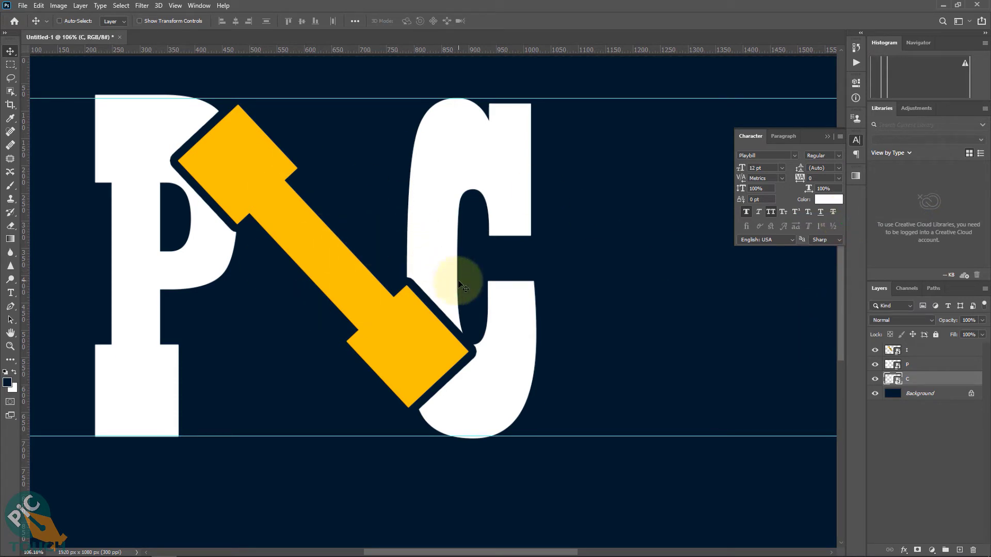
- Load the outline of the stroked I as a selection and expand it by 10 pixels
{"action": "left_click", "coordinate": [926, 351]}
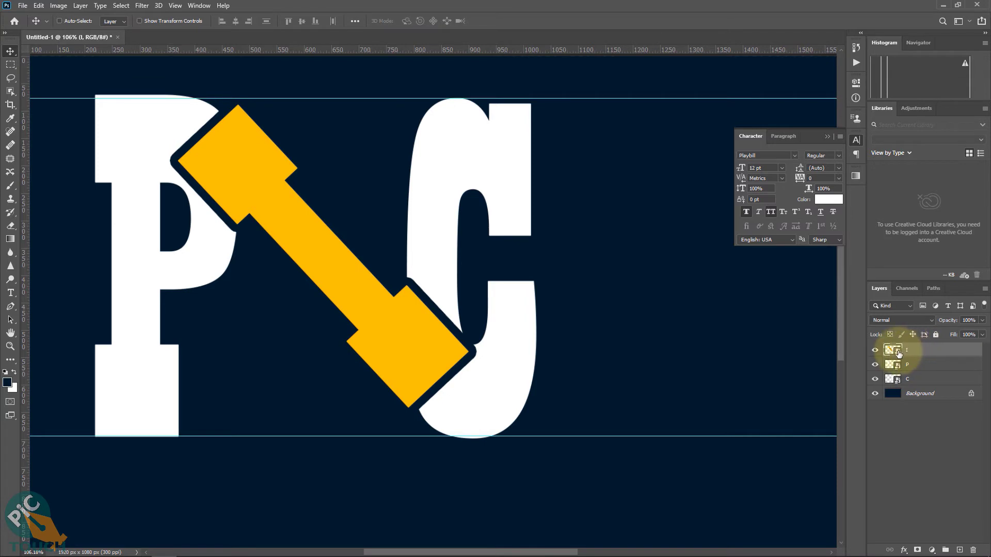
{"action": "key", "text": "ctrl"}
{"action": "left_click", "coordinate": [893, 352], "text": "ctrl"}
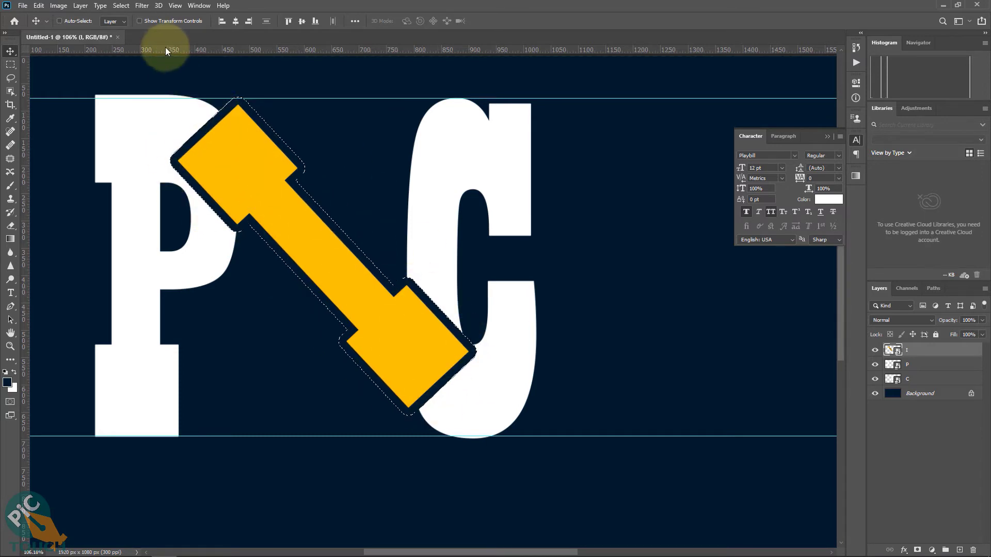
{"action": "left_click", "coordinate": [119, 6]}
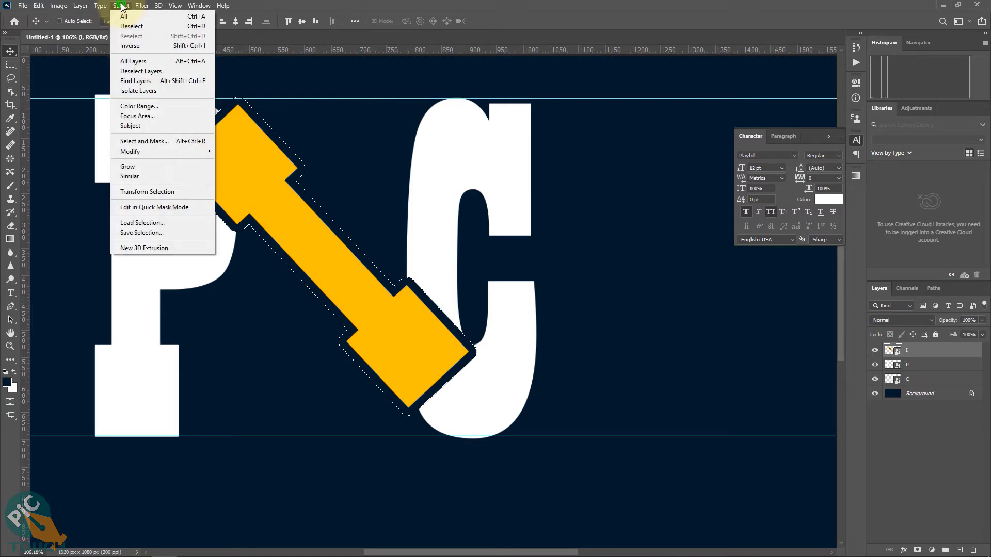
{"action": "left_click", "coordinate": [145, 151]}
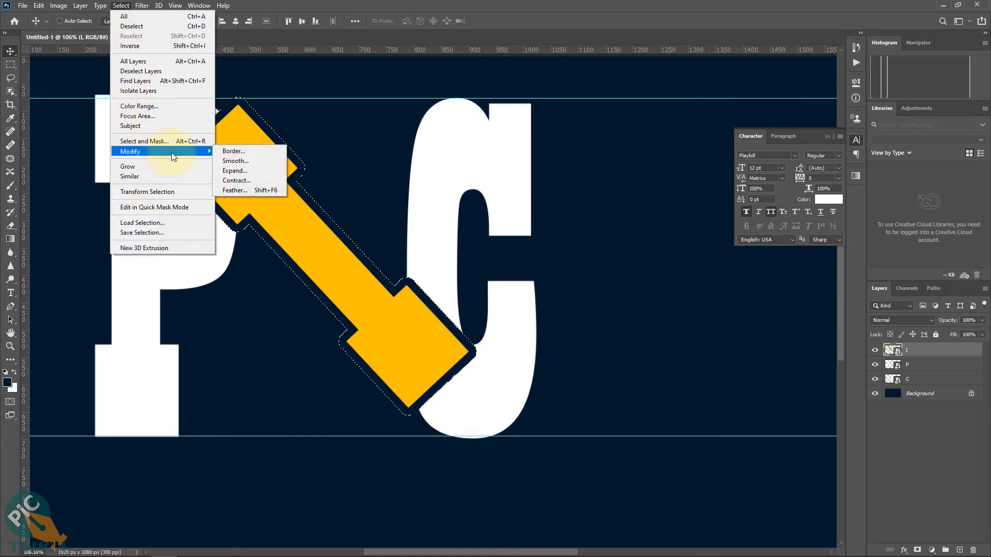
{"action": "left_click", "coordinate": [259, 174]}
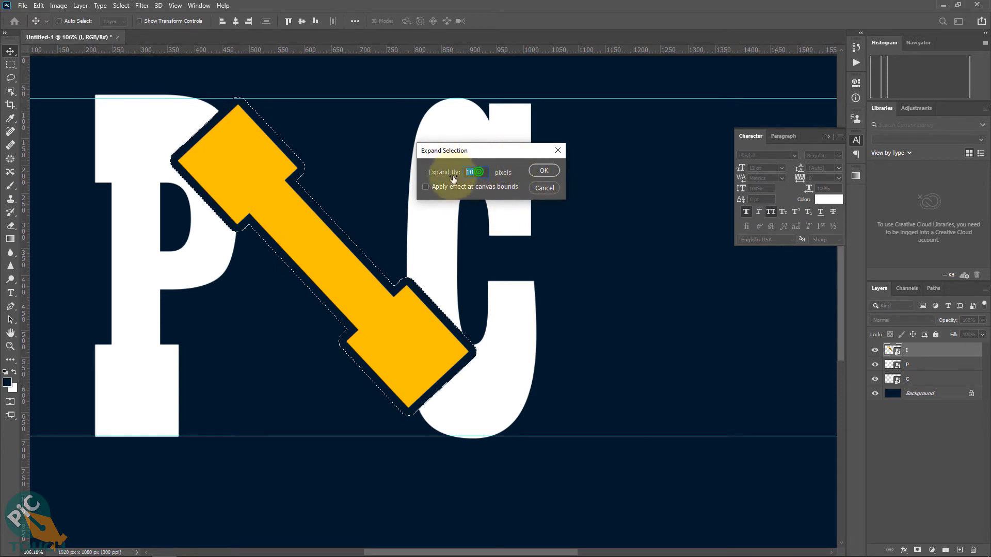
{"action": "type", "text": "8"}
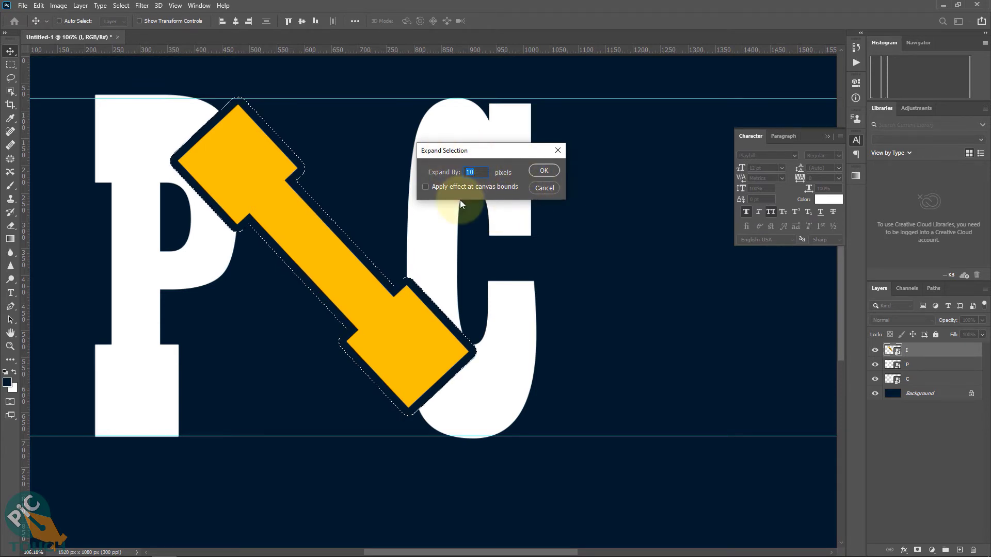
{"action": "left_click", "coordinate": [542, 171]}
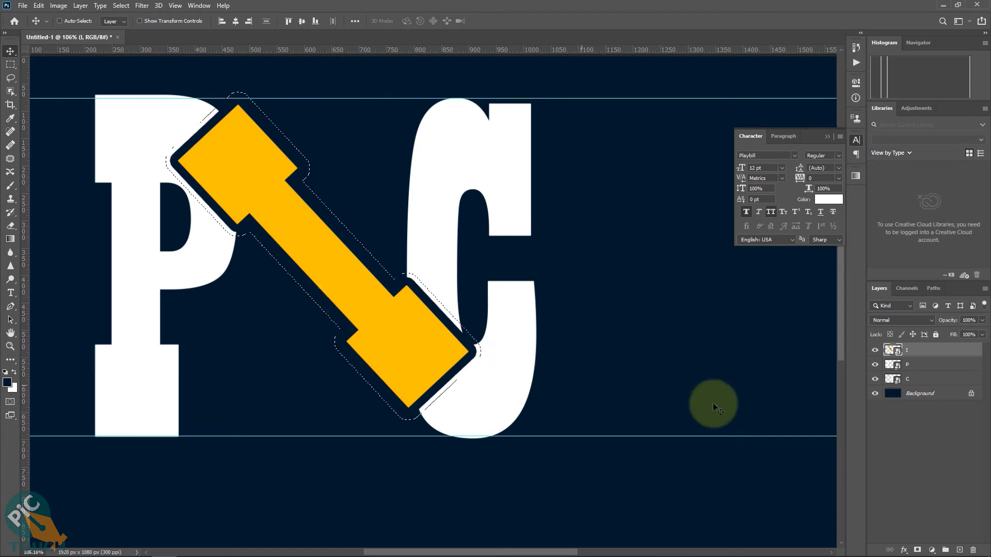
- Rasterize the P and C smart object layers
{"action": "left_click", "coordinate": [914, 367]}
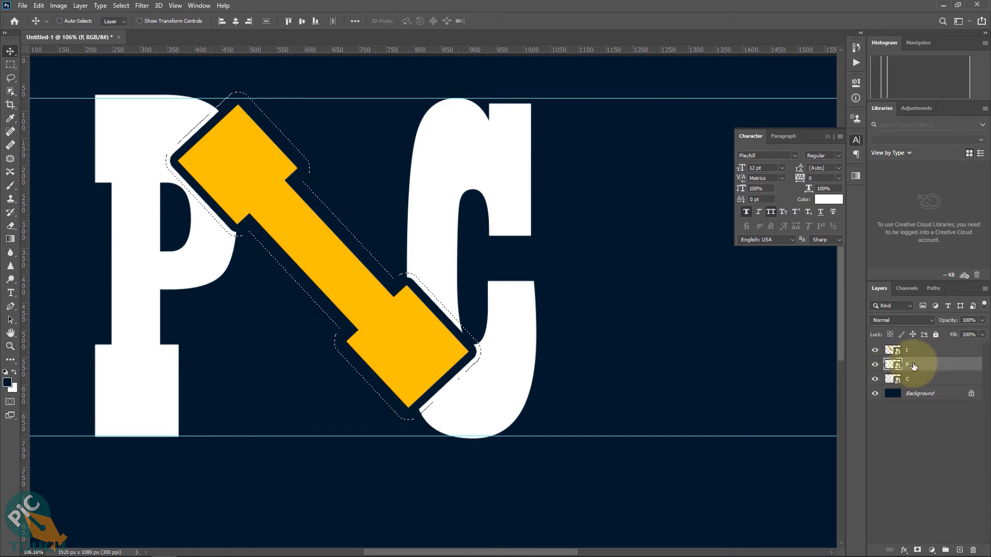
{"action": "right_click", "coordinate": [913, 366]}
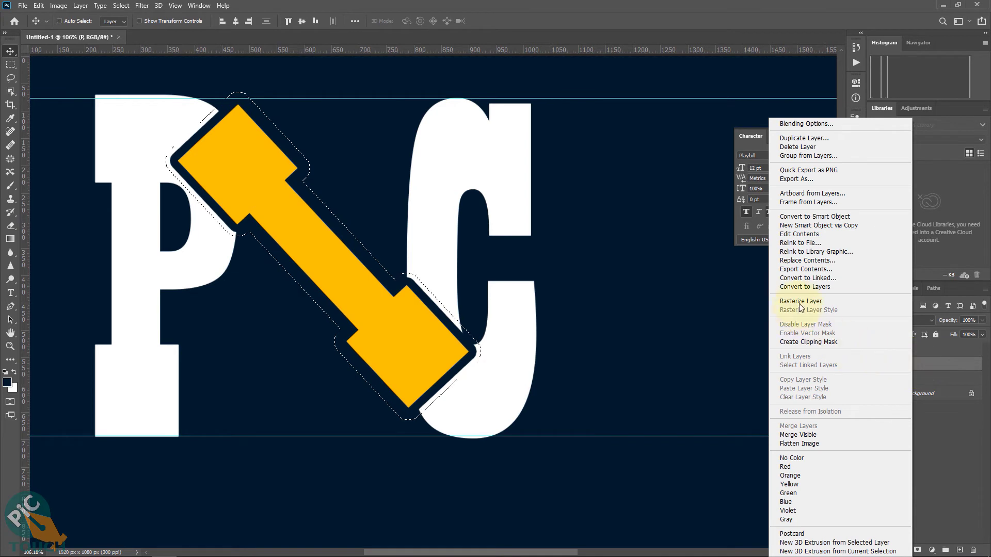
{"action": "left_click", "coordinate": [800, 304]}
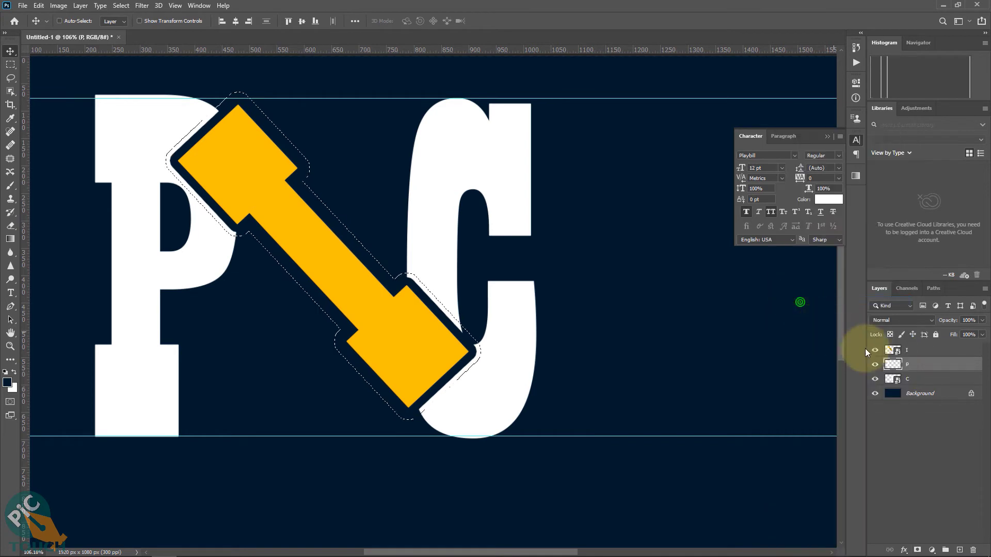
{"action": "left_click", "coordinate": [915, 379]}
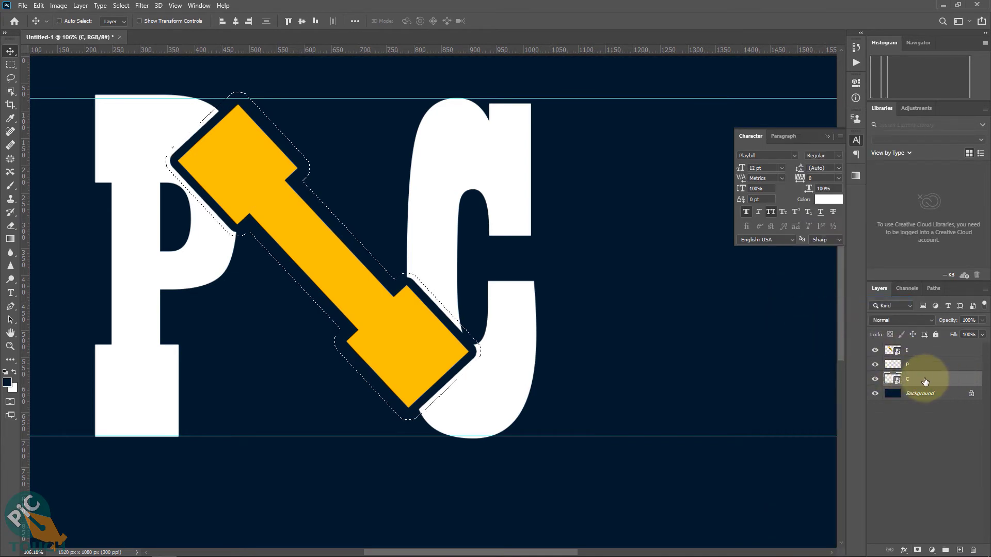
{"action": "right_click", "coordinate": [923, 381]}
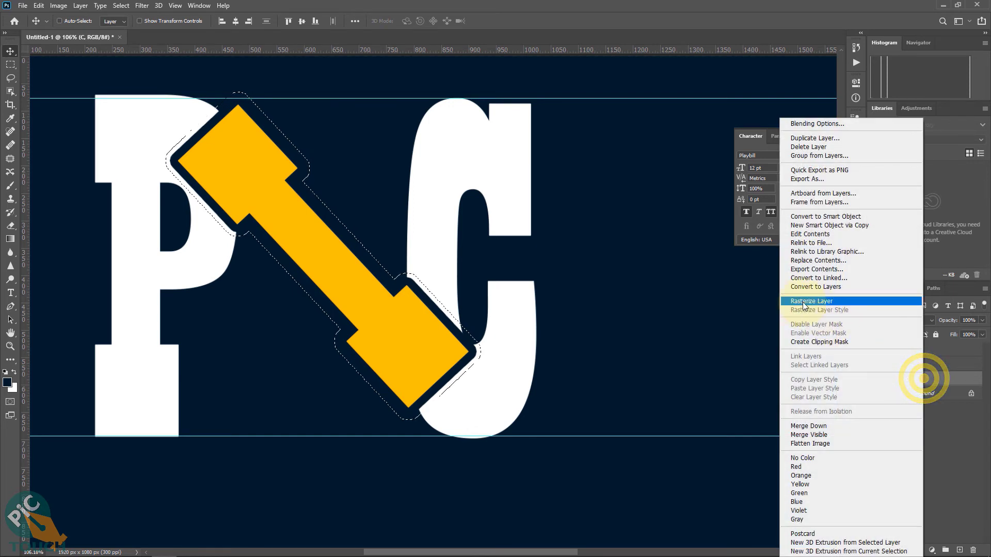
{"action": "left_click", "coordinate": [814, 305]}
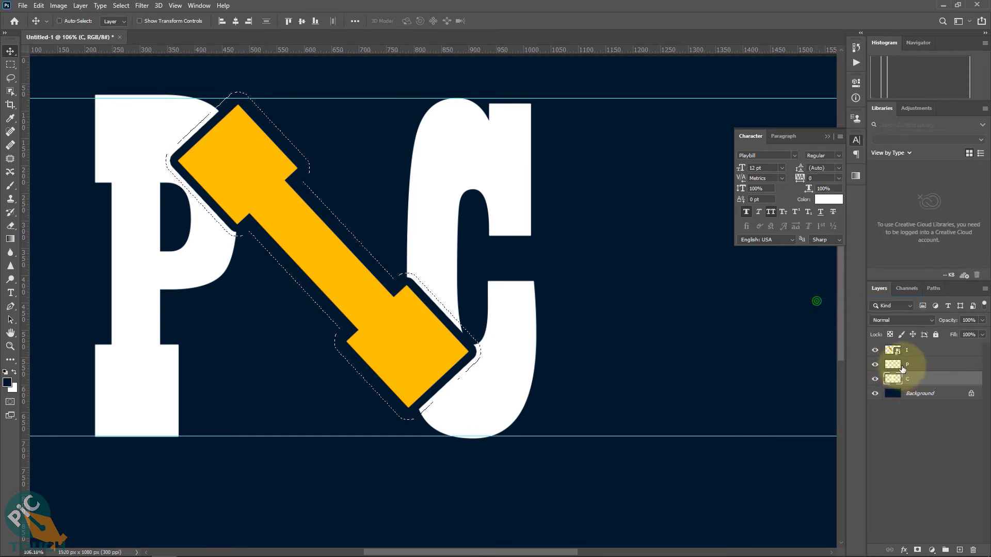
- Delete the area inside the expanded I selection from both the P and C layers, and deselect
{"action": "left_click", "coordinate": [915, 368]}
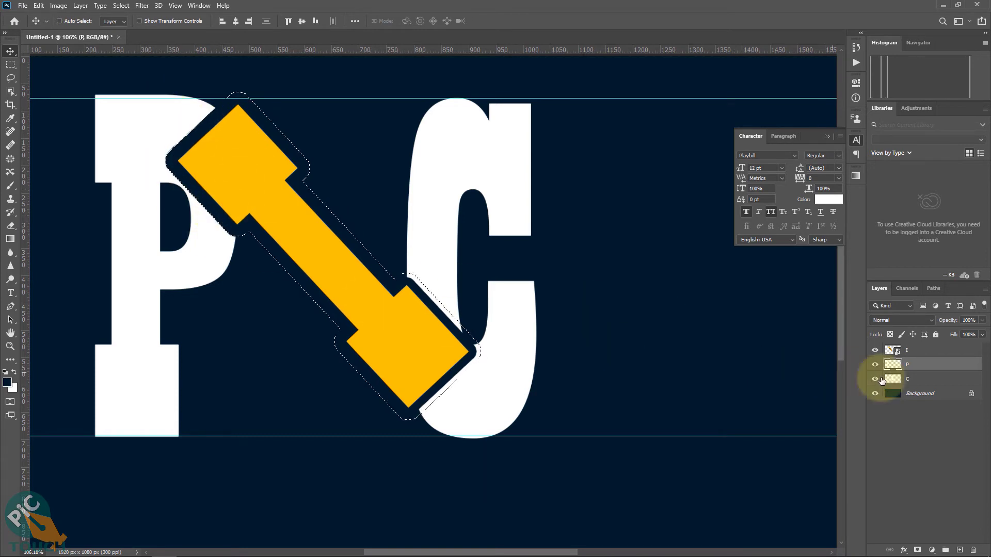
{"action": "left_click", "coordinate": [918, 380]}
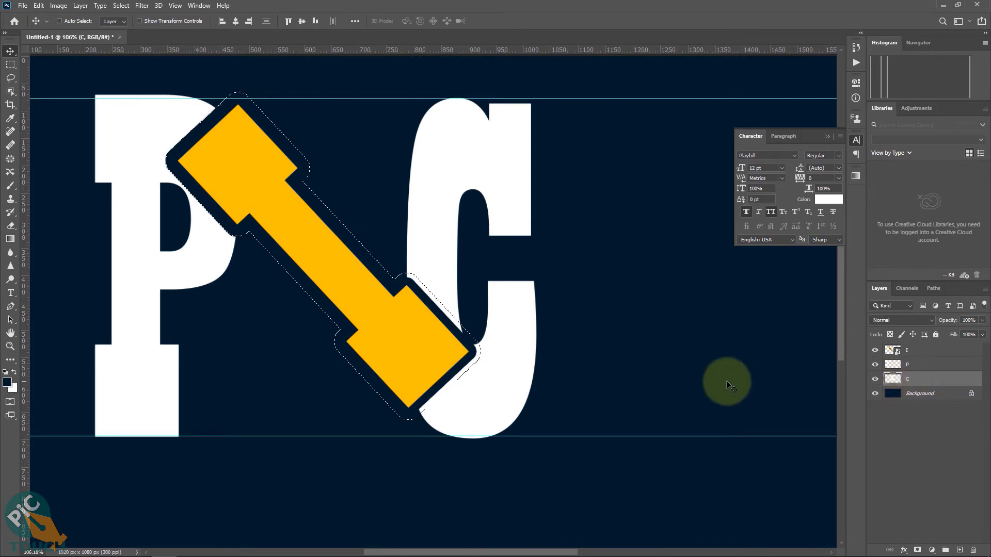
{"action": "key", "text": "Delete"}
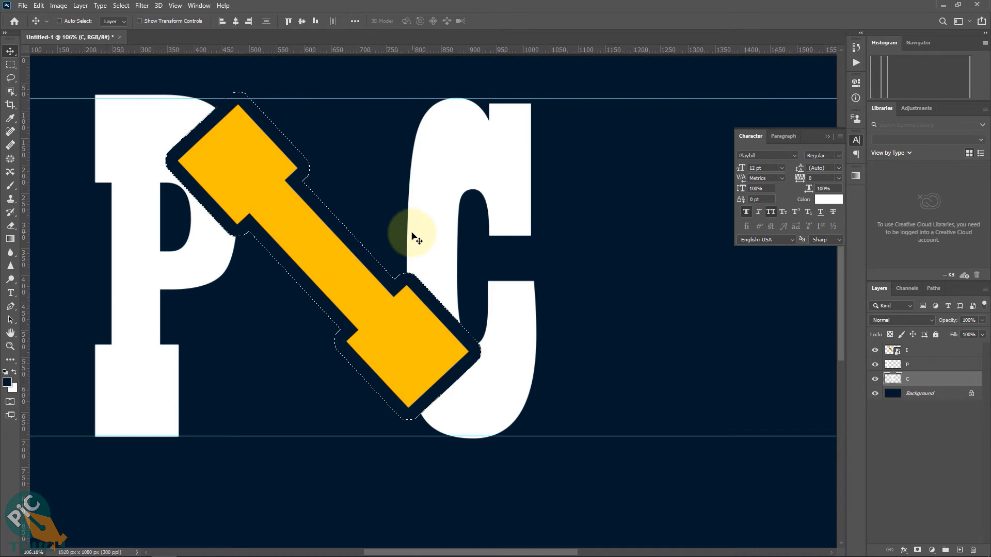
{"action": "left_click", "coordinate": [121, 5]}
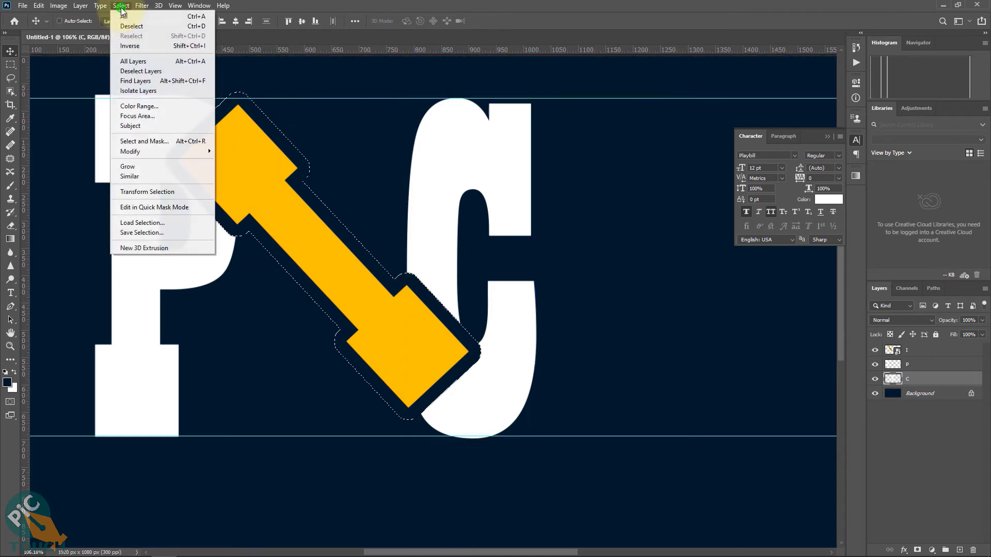
{"action": "left_click", "coordinate": [133, 27]}
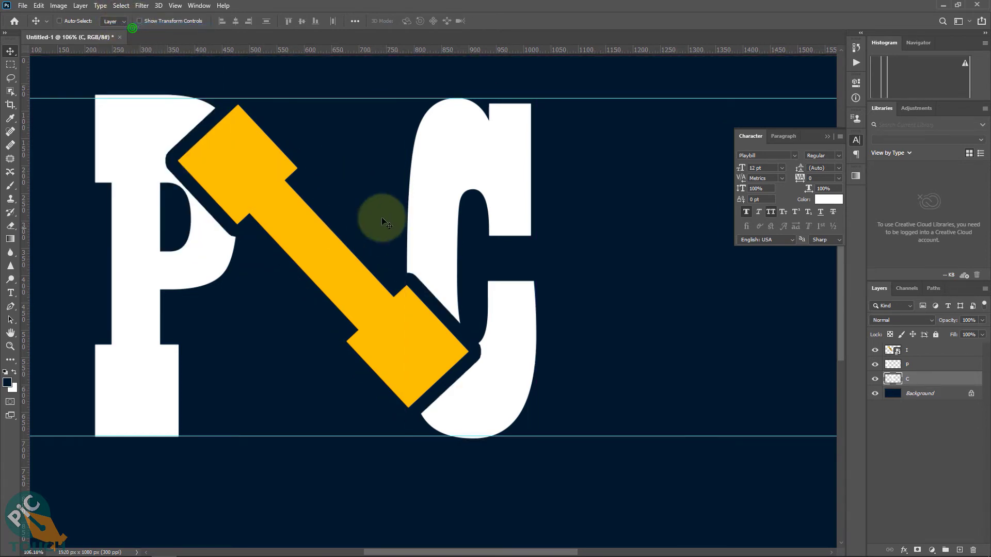
- Fit the whole canvas on screen and clear all guides from the document
{"action": "key", "text": "ctrl+0"}
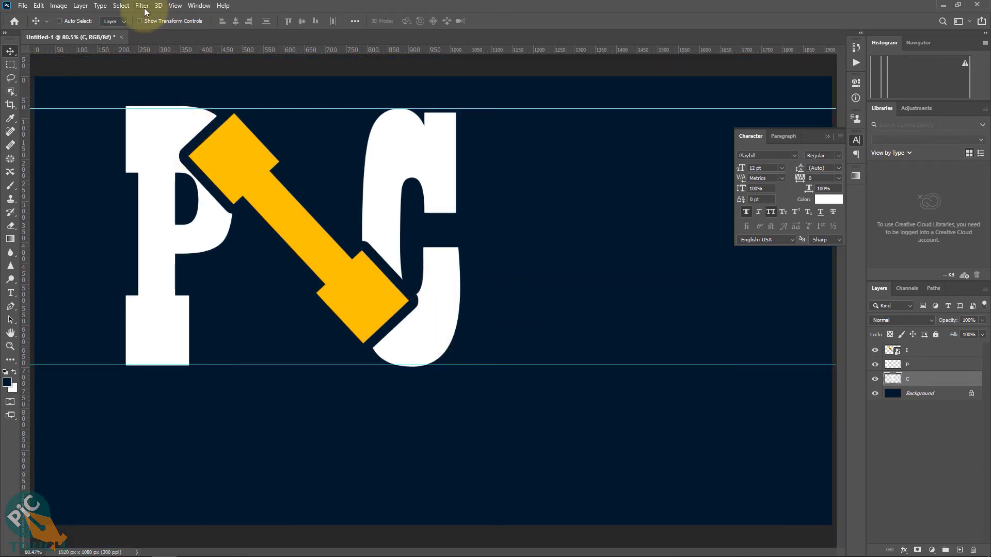
{"action": "left_click", "coordinate": [176, 6]}
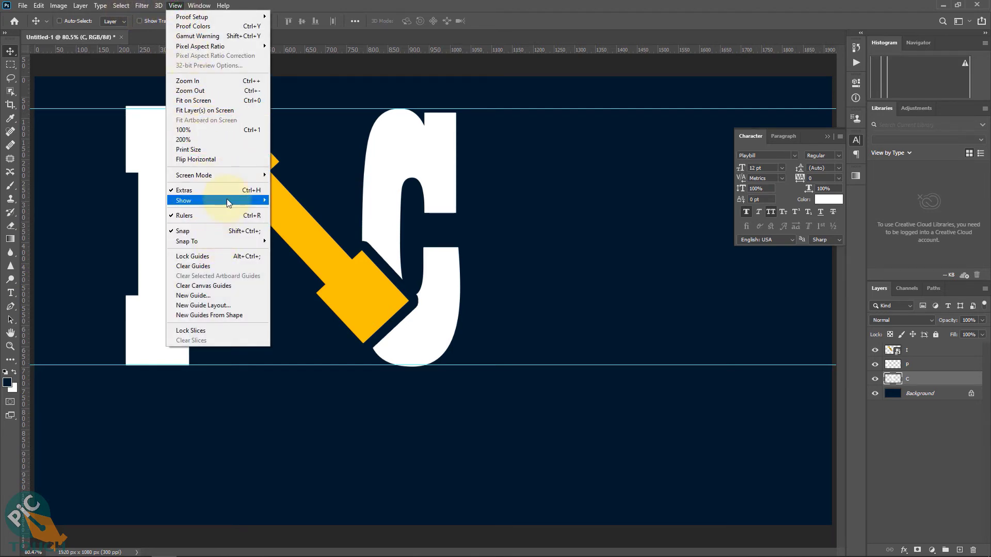
{"action": "mouse_move", "coordinate": [228, 200]}
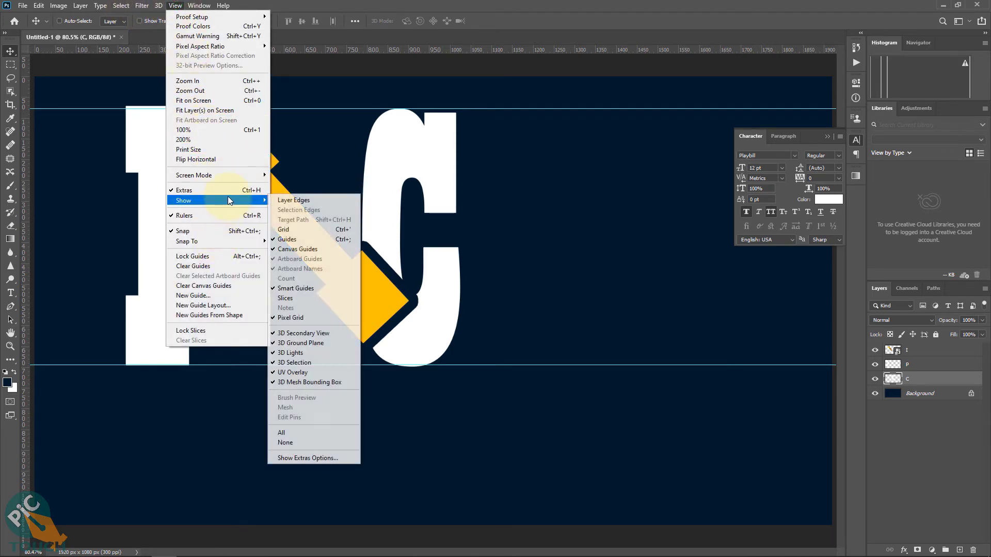
{"action": "left_click", "coordinate": [220, 266]}
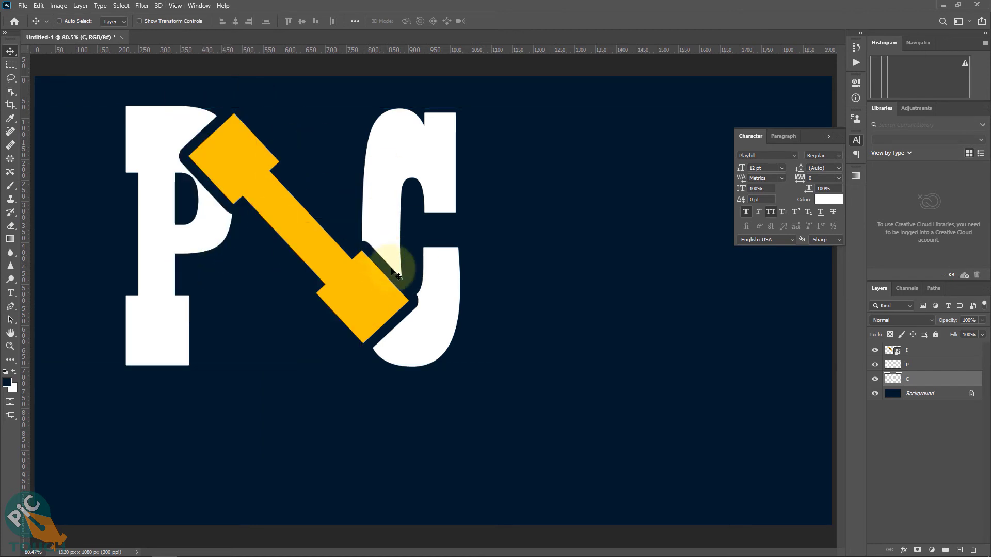
{"action": "left_click", "coordinate": [418, 278]}
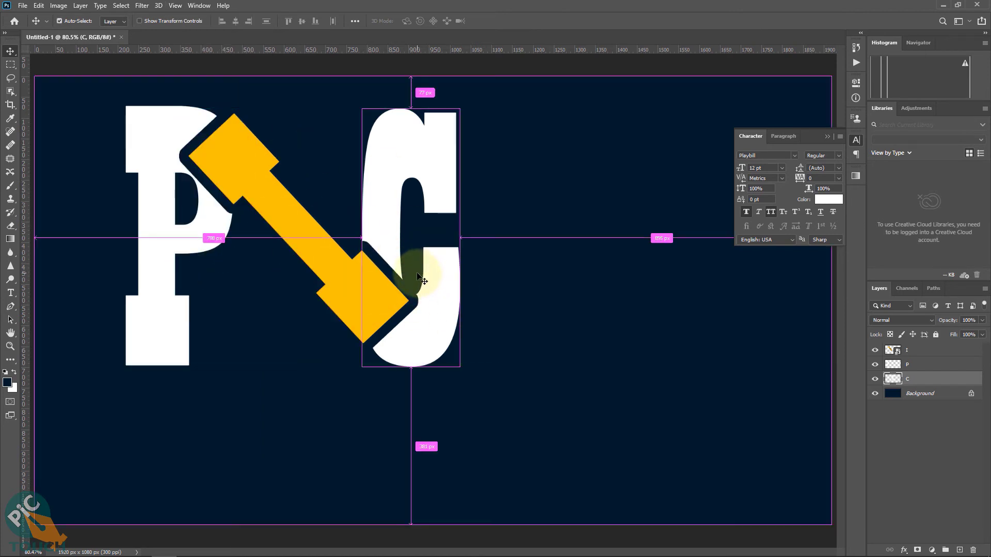
- Add a white text layer reading TOUCH in the empty area below the PIC letters
{"action": "left_click_drag", "start_coordinate": [9, 294], "coordinate": [68, 295]}
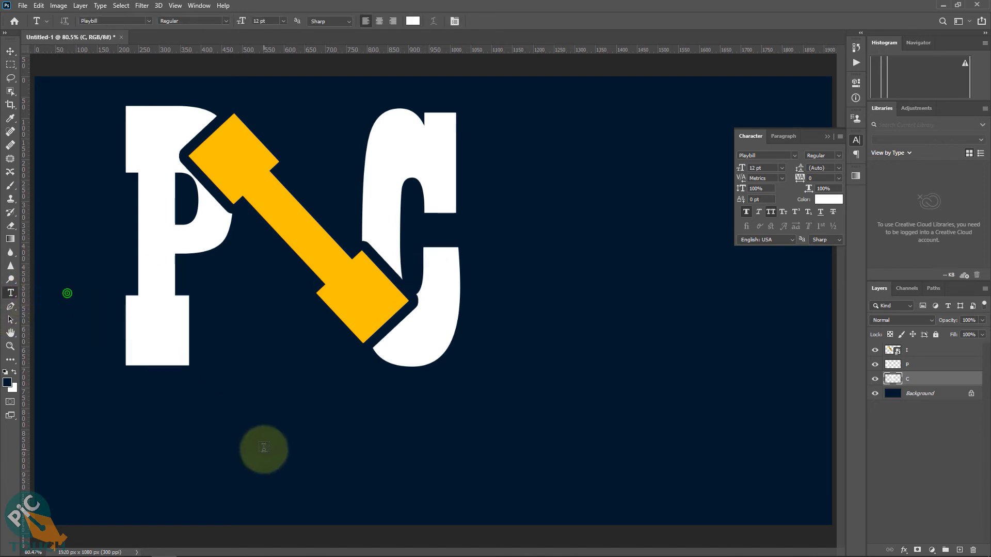
{"action": "left_click", "coordinate": [259, 428]}
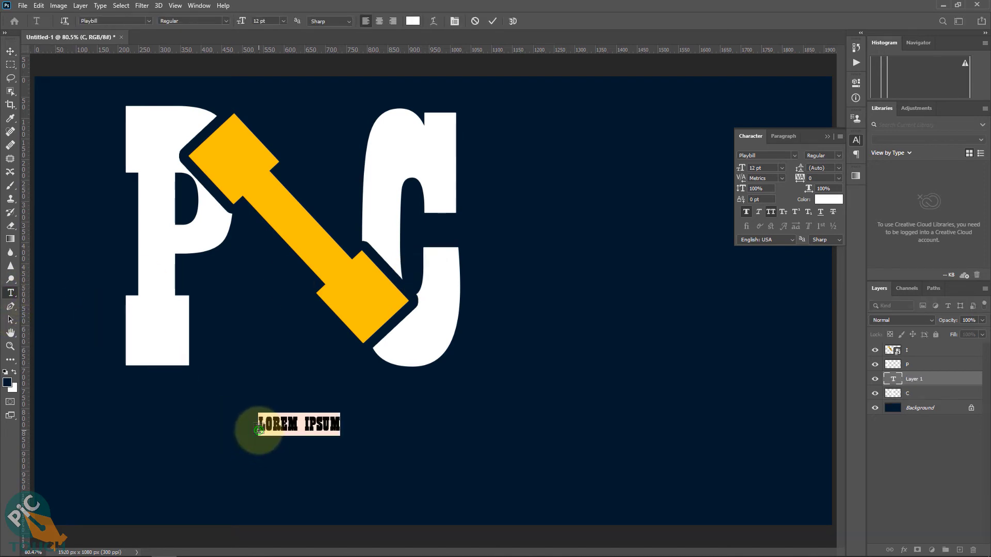
{"action": "left_click", "coordinate": [283, 429]}
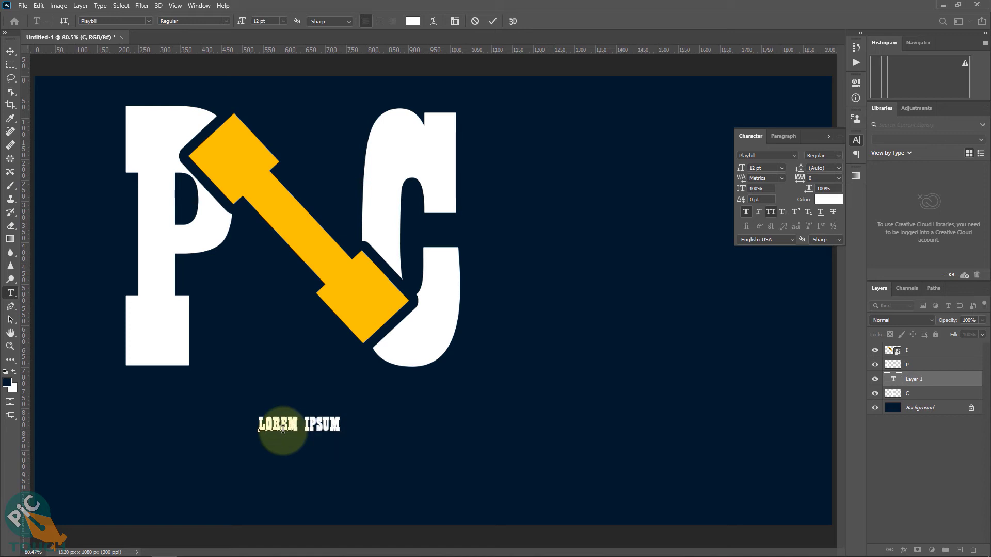
{"action": "type", "text": "TOUCH"}
{"action": "left_click", "coordinate": [10, 51]}
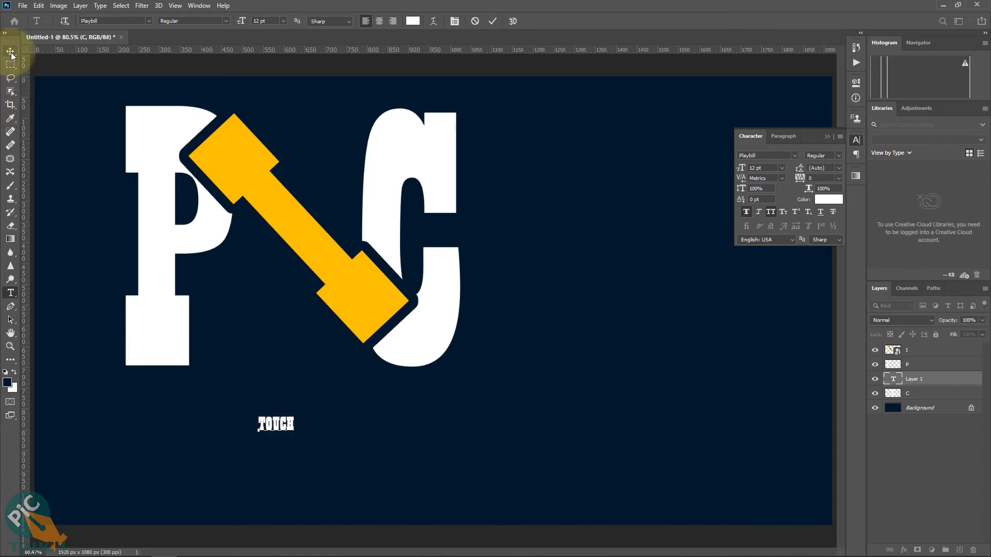
- Scale the TOUCH text up to about 723% and place it directly beneath the PIC letters
{"action": "key", "text": "ctrl+t"}
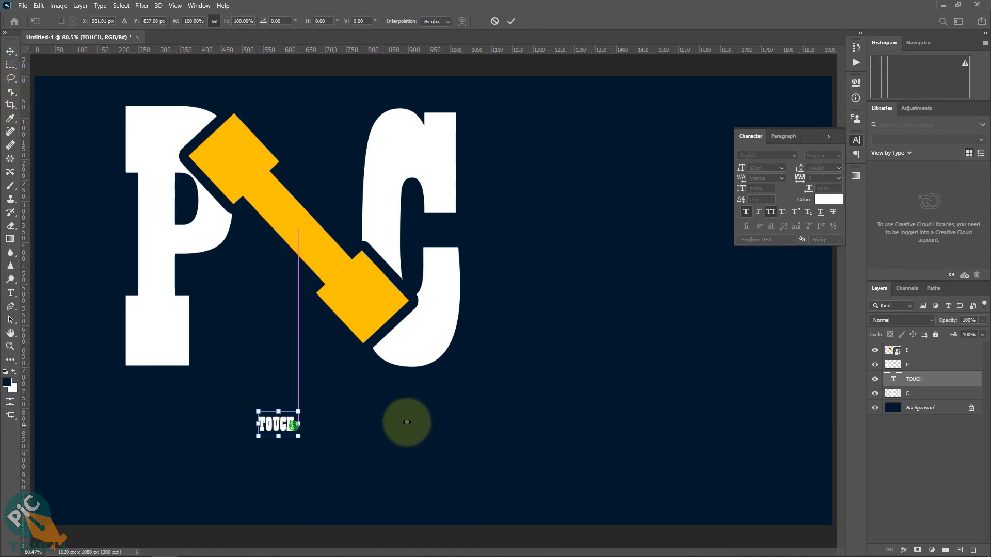
{"action": "left_click_drag", "start_coordinate": [294, 424], "coordinate": [515, 423]}
{"action": "left_click_drag", "start_coordinate": [410, 427], "coordinate": [374, 427]}
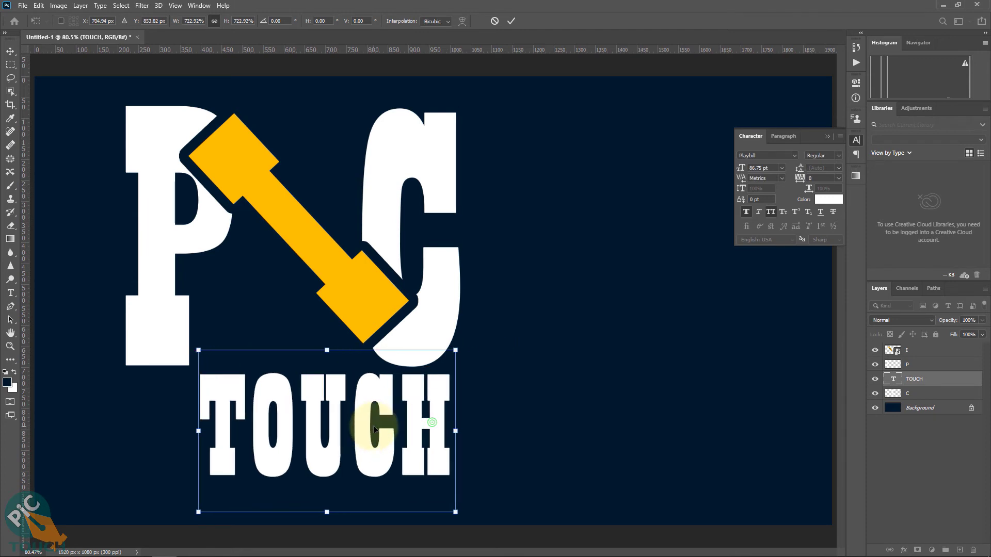
{"action": "key", "text": "Return"}
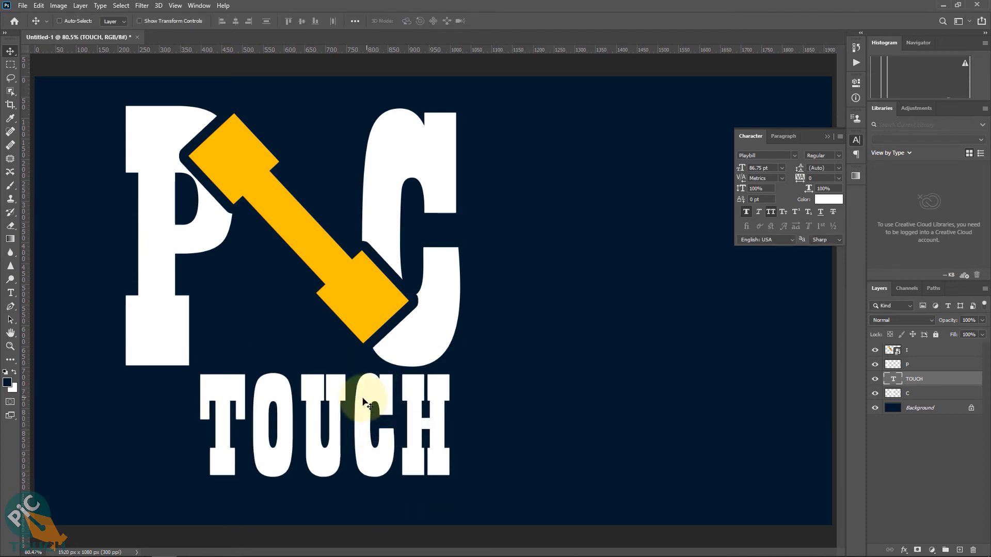
- Change the font of the TOUCH text to Tahoma Bold
{"action": "left_click", "coordinate": [10, 292]}
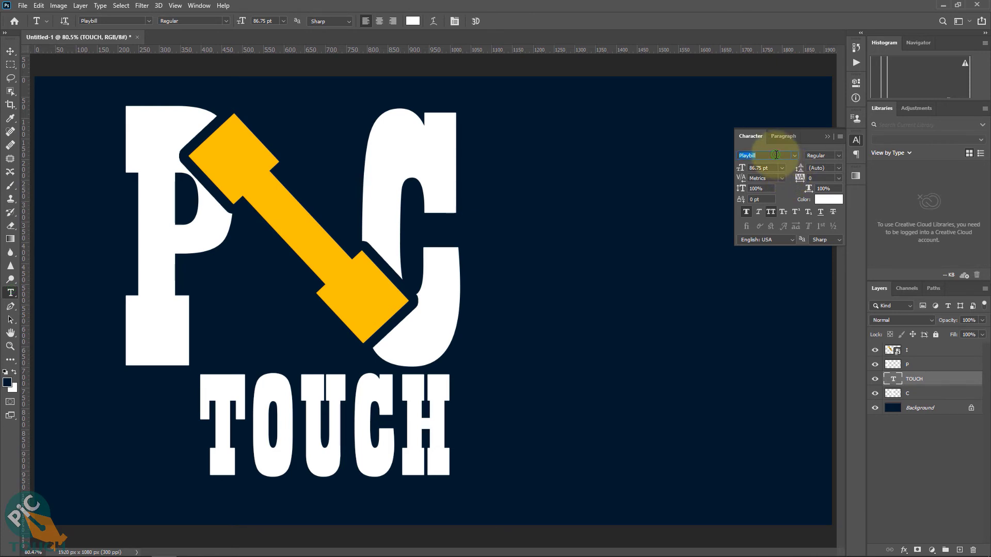
{"action": "type", "text": "TAH"}
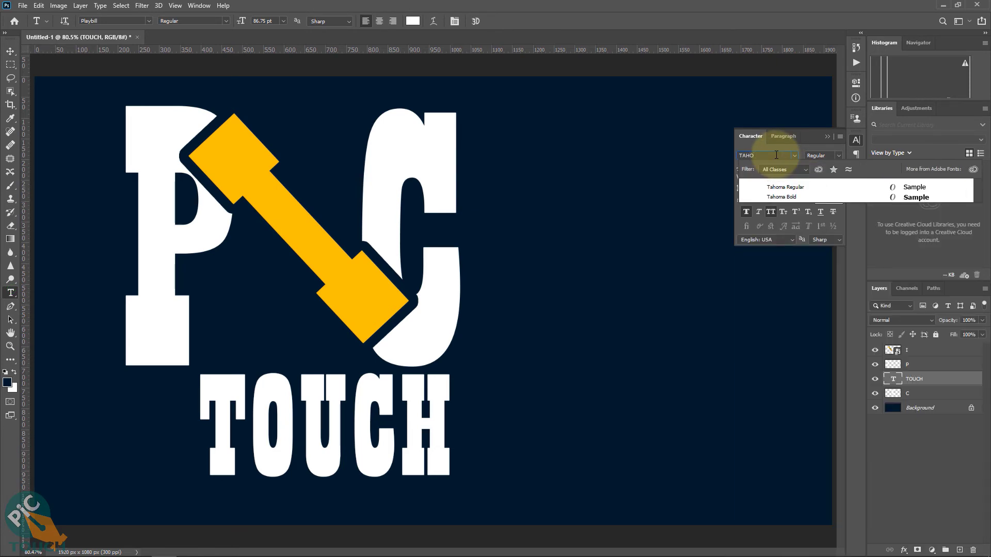
{"action": "type", "text": "O"}
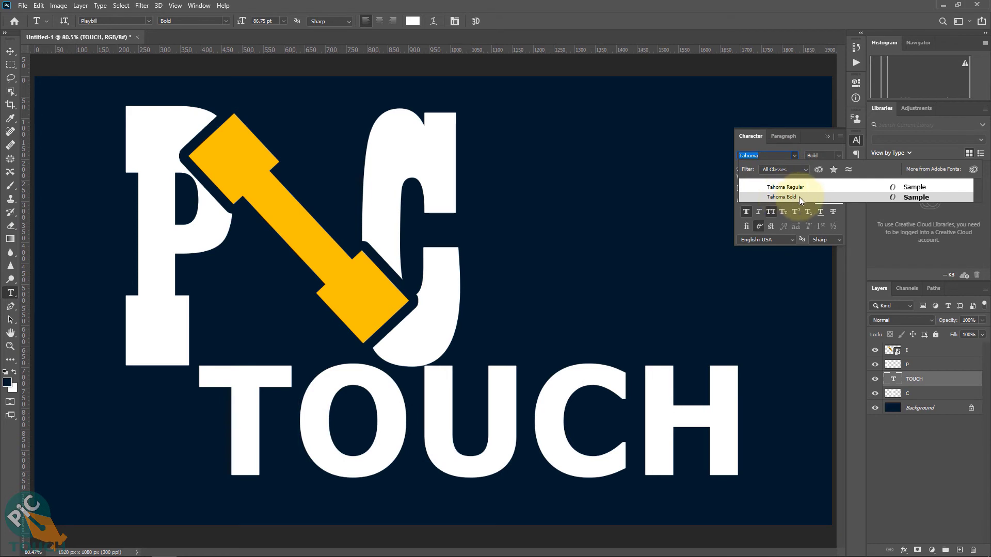
{"action": "left_click", "coordinate": [787, 197]}
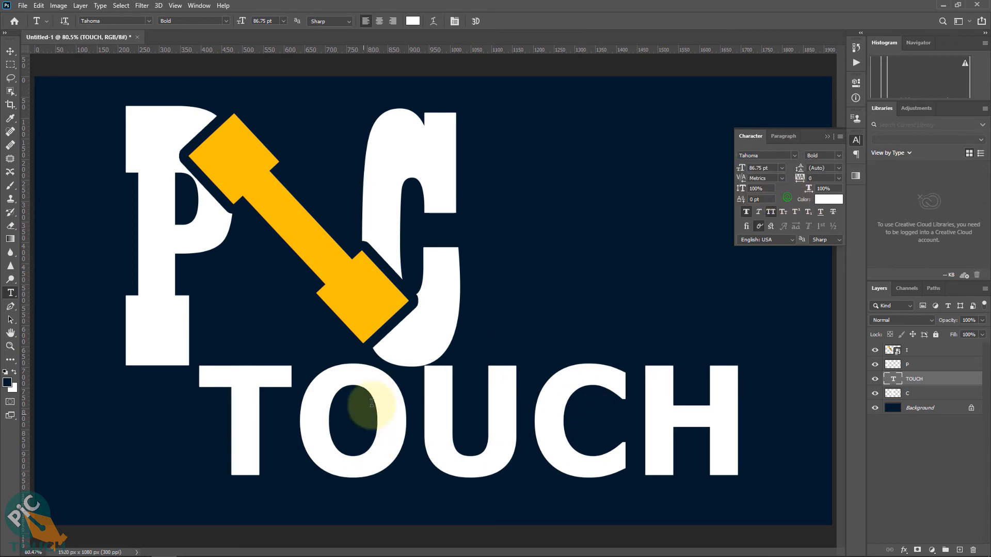
{"action": "left_click", "coordinate": [10, 51]}
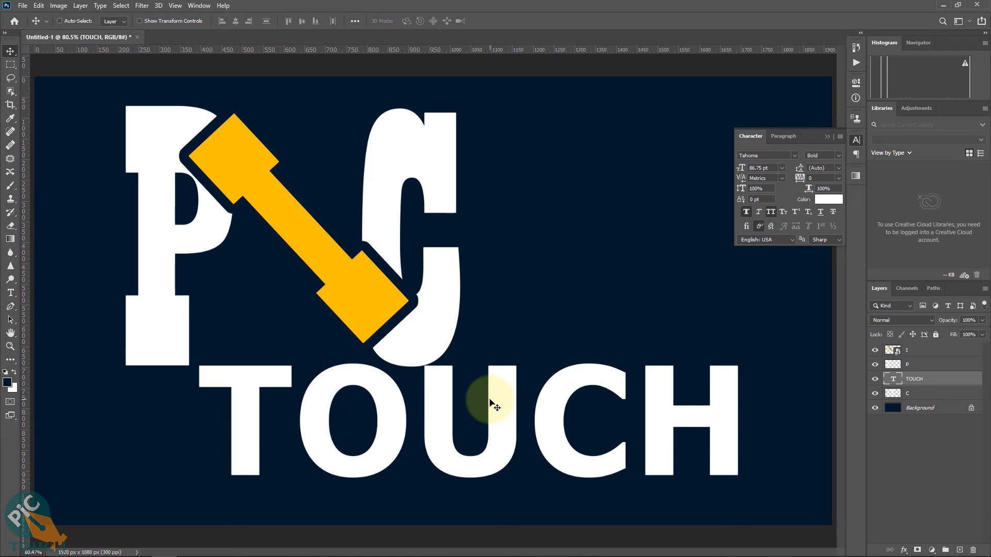
{"action": "key", "text": "ctrl+t"}
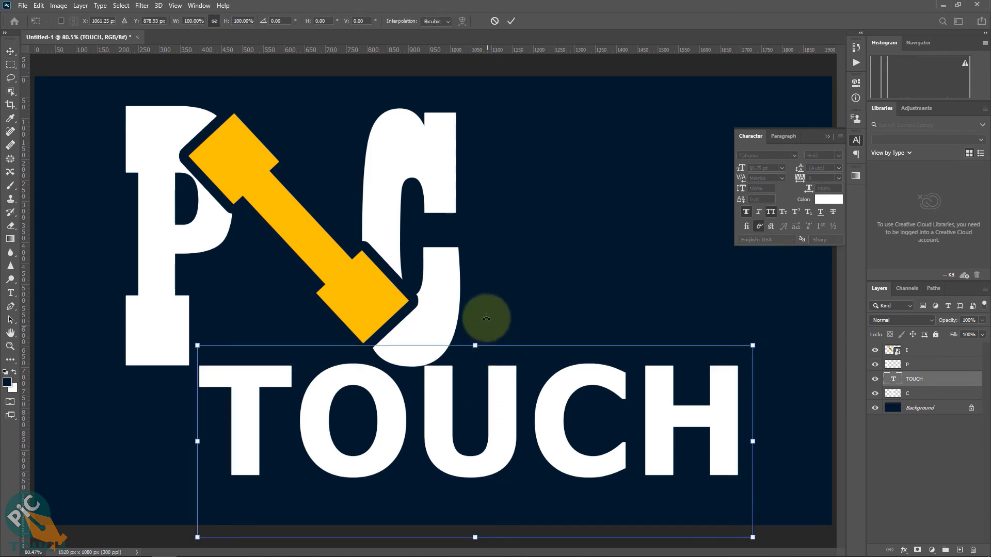
{"action": "left_click", "coordinate": [516, 22]}
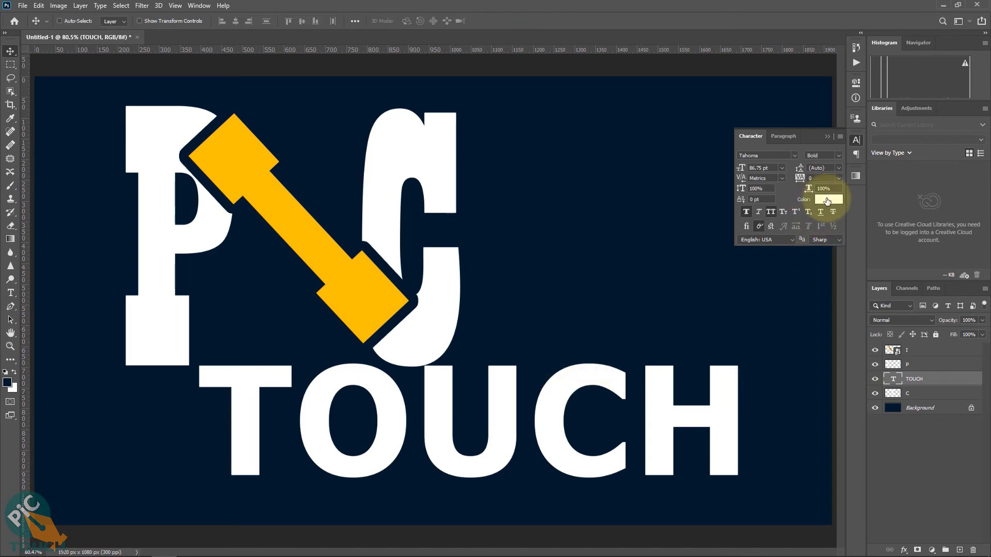
- Recolour the TOUCH text with yellow ffc000 sampled from the I, and rasterize its type layer
{"action": "left_click", "coordinate": [828, 200]}
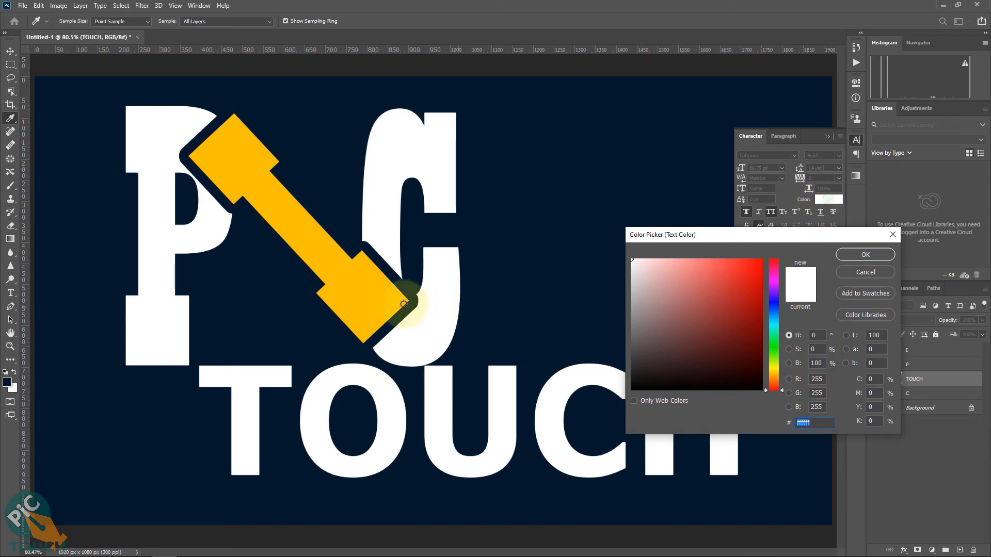
{"action": "left_click", "coordinate": [361, 286]}
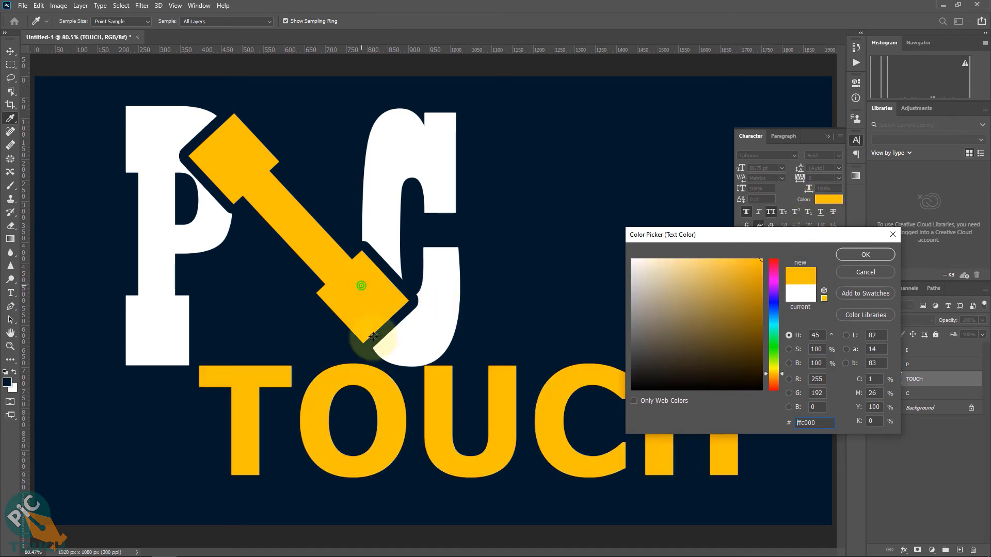
{"action": "left_click", "coordinate": [852, 256]}
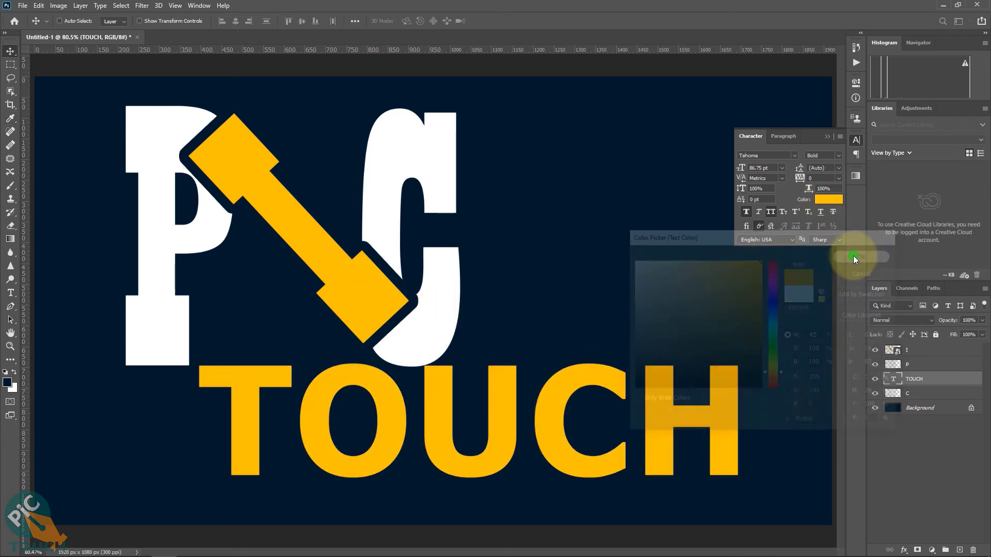
{"action": "right_click", "coordinate": [937, 378]}
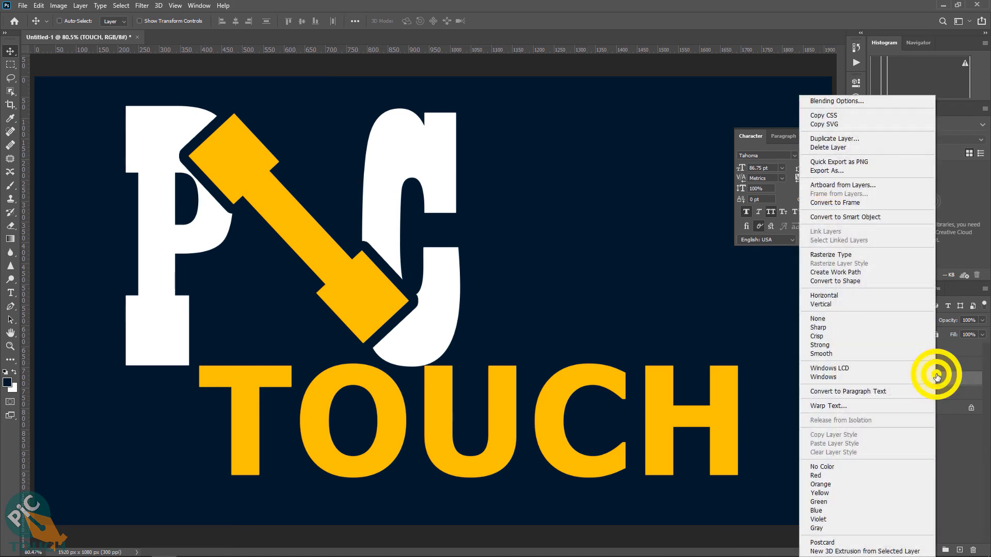
{"action": "left_click", "coordinate": [866, 254]}
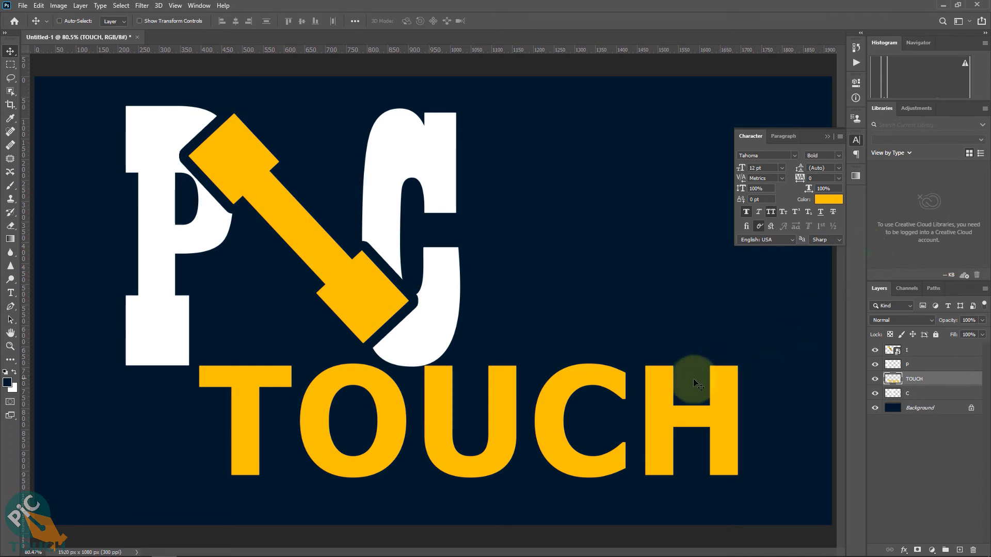
- Move the TOUCH layer beneath the C layer and put its text into warp mode
{"action": "left_click_drag", "start_coordinate": [929, 378], "coordinate": [925, 396]}
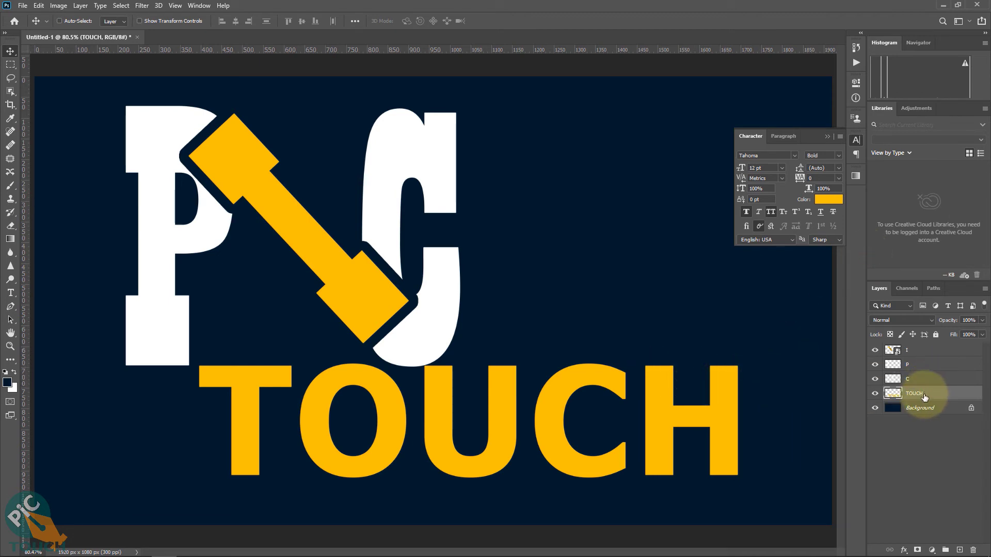
{"action": "left_click", "coordinate": [951, 391]}
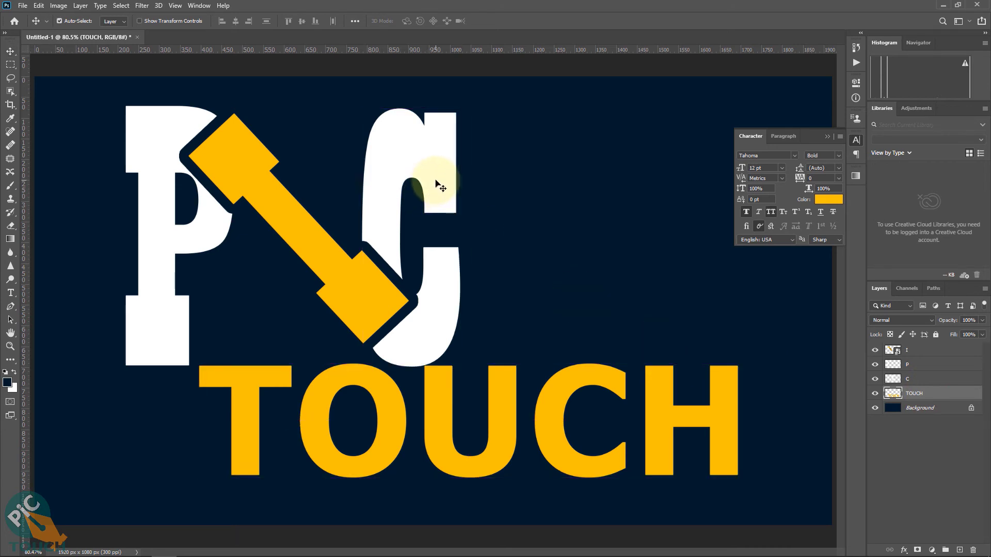
{"action": "key", "text": "ctrl+t"}
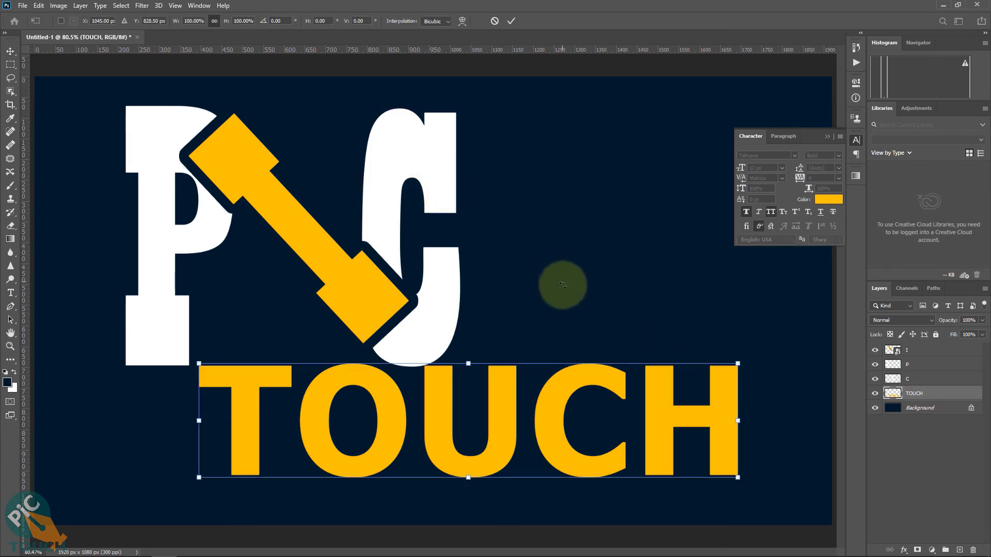
{"action": "left_click", "coordinate": [464, 21]}
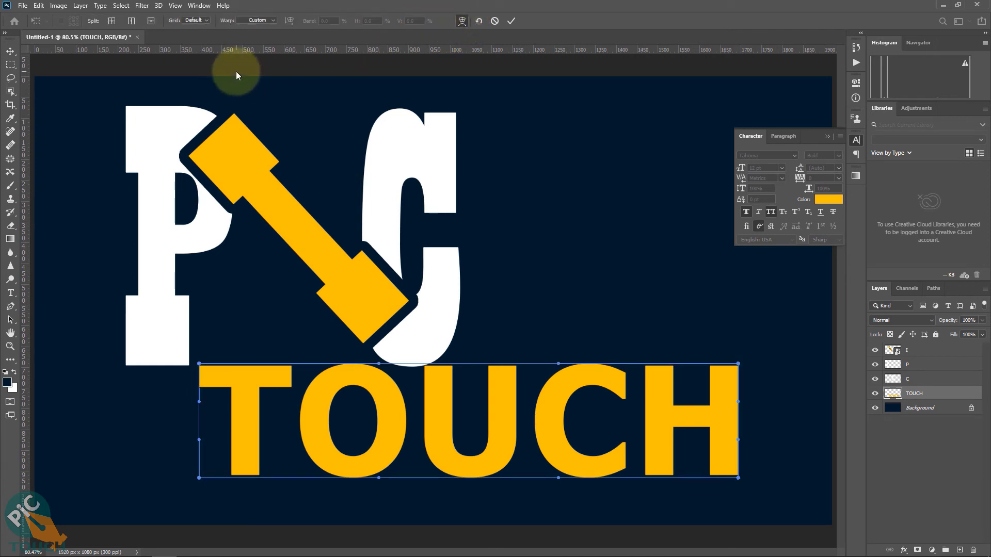
- Try the Arc Lower and Arc Upper warp styles on the TOUCH text
{"action": "left_click", "coordinate": [274, 20]}
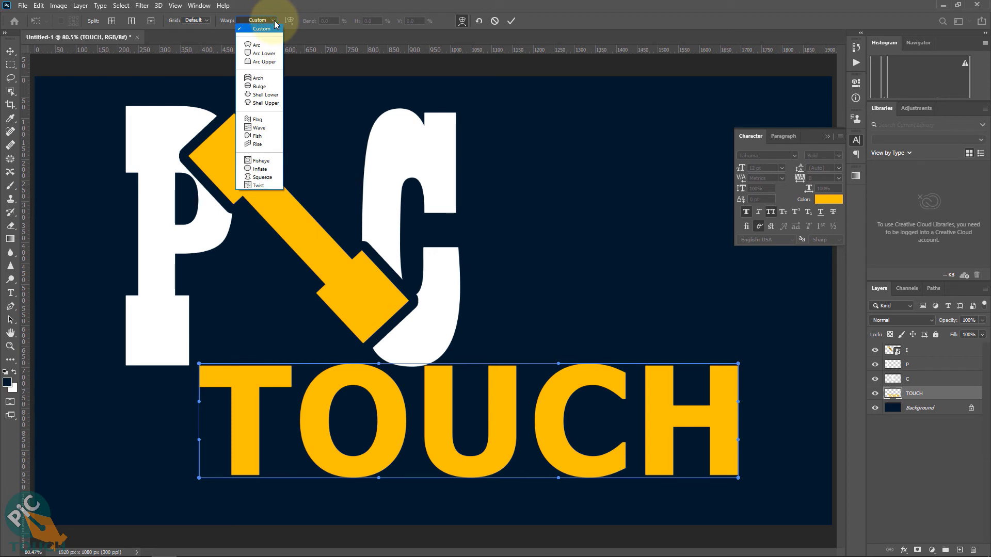
{"action": "left_click", "coordinate": [271, 53]}
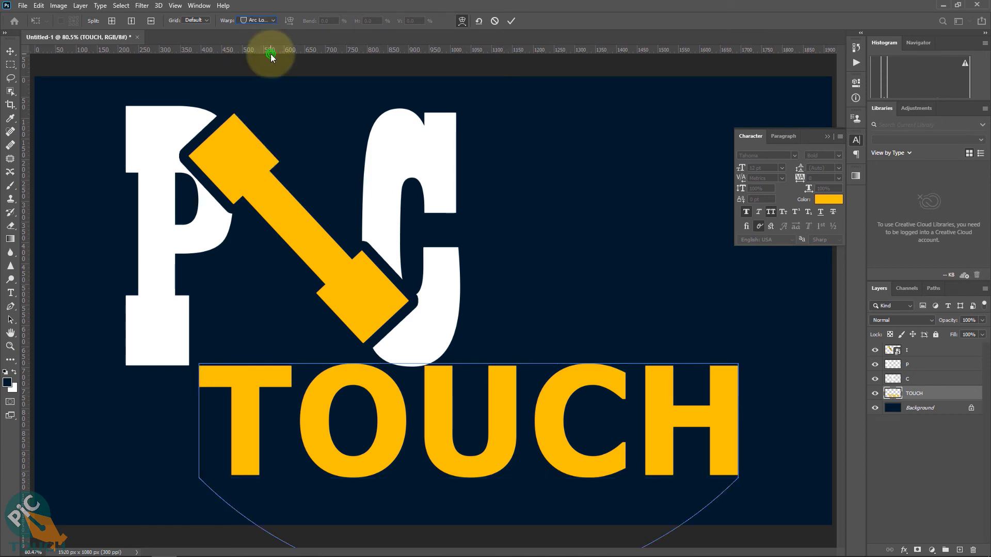
{"action": "left_click", "coordinate": [274, 20]}
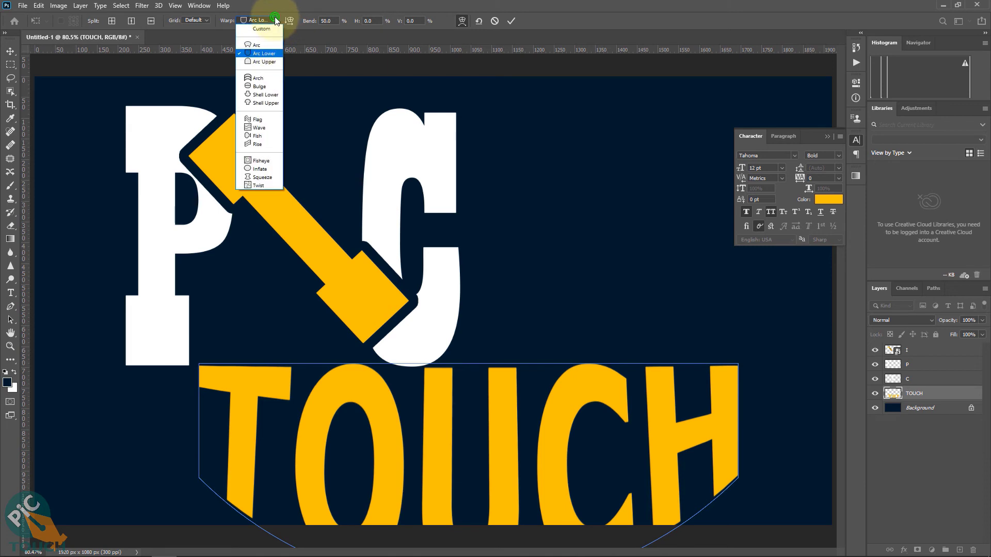
{"action": "left_click", "coordinate": [263, 62]}
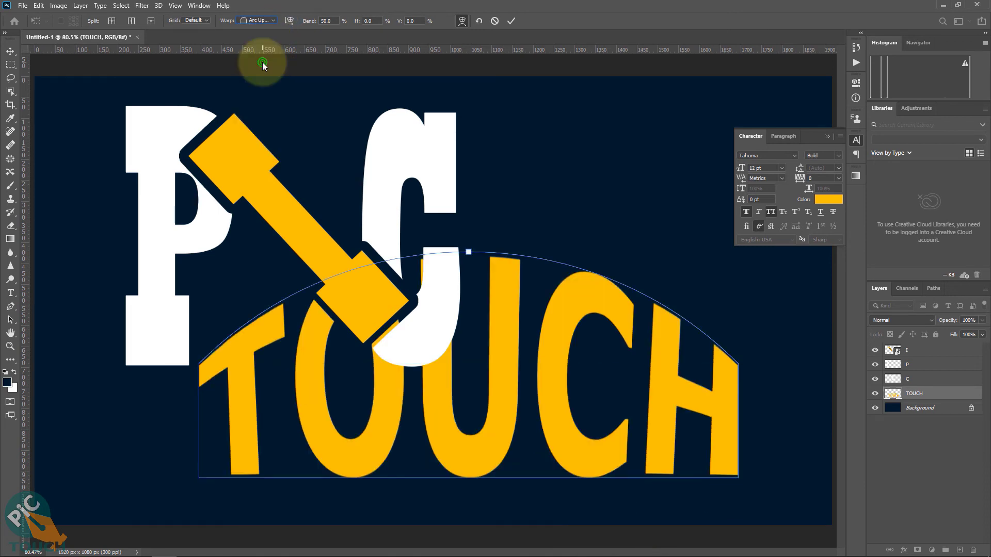
- Warp the TOUCH text with the Arch style at a bend of -32.8%
{"action": "left_click", "coordinate": [274, 20]}
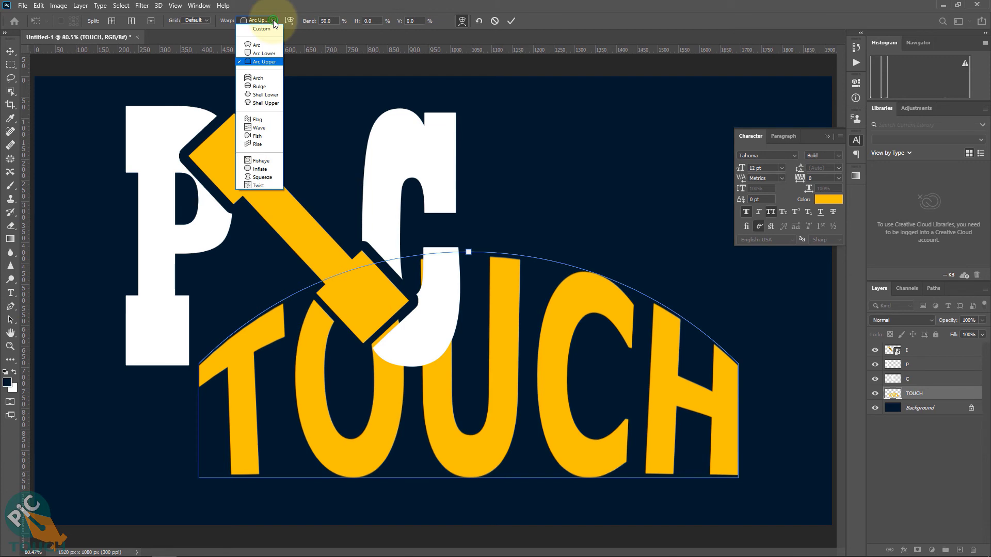
{"action": "left_click", "coordinate": [260, 78]}
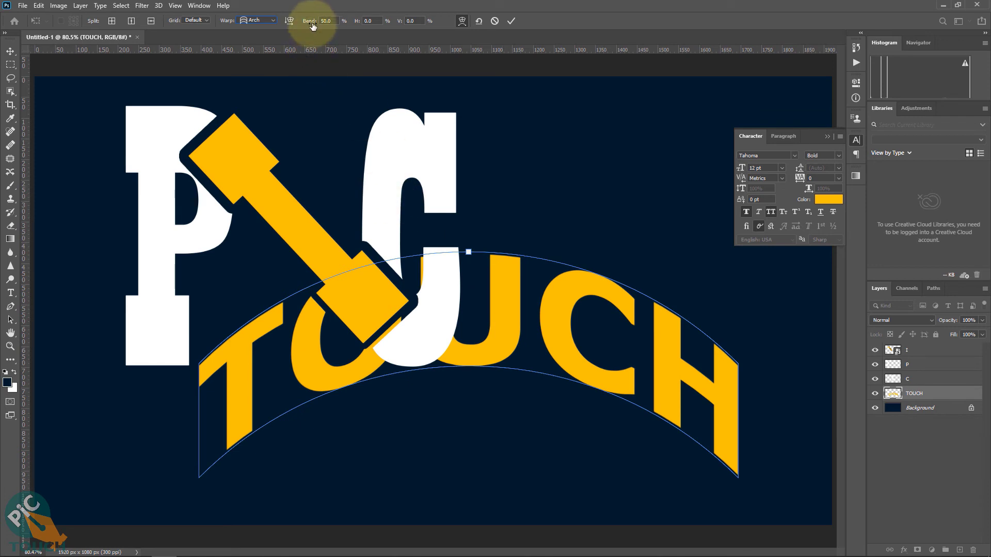
{"action": "left_click_drag", "start_coordinate": [312, 23], "coordinate": [33, 33]}
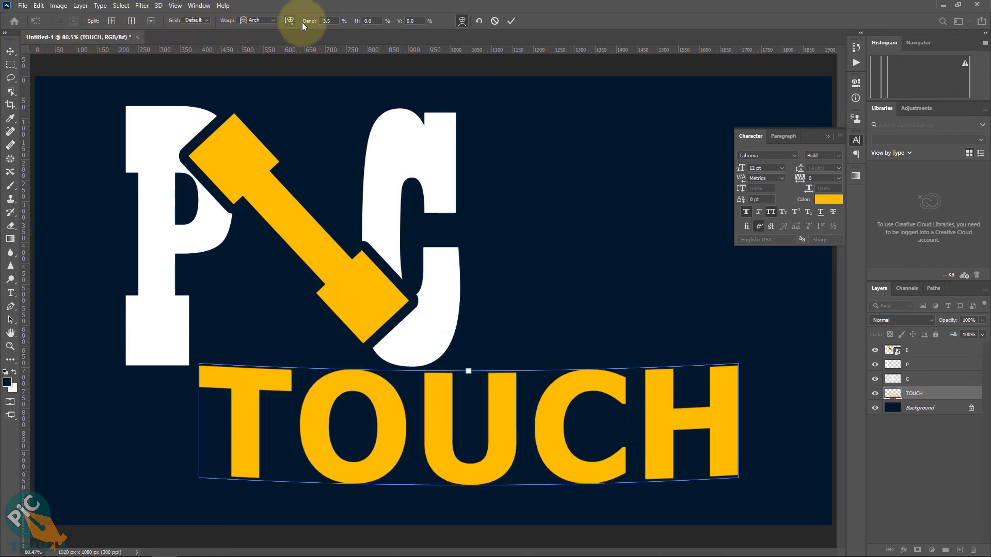
{"action": "left_click_drag", "start_coordinate": [302, 23], "coordinate": [159, 24]}
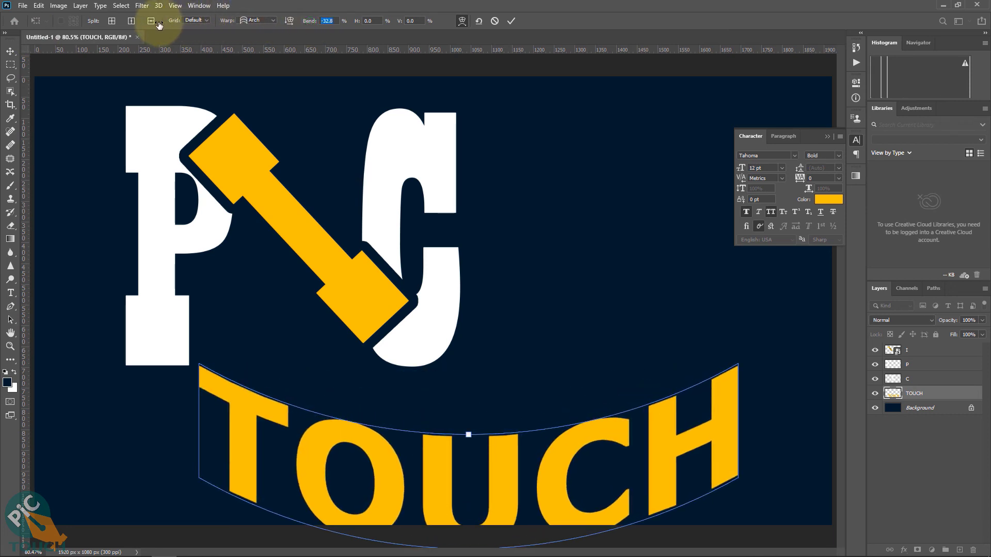
{"action": "left_click", "coordinate": [10, 52]}
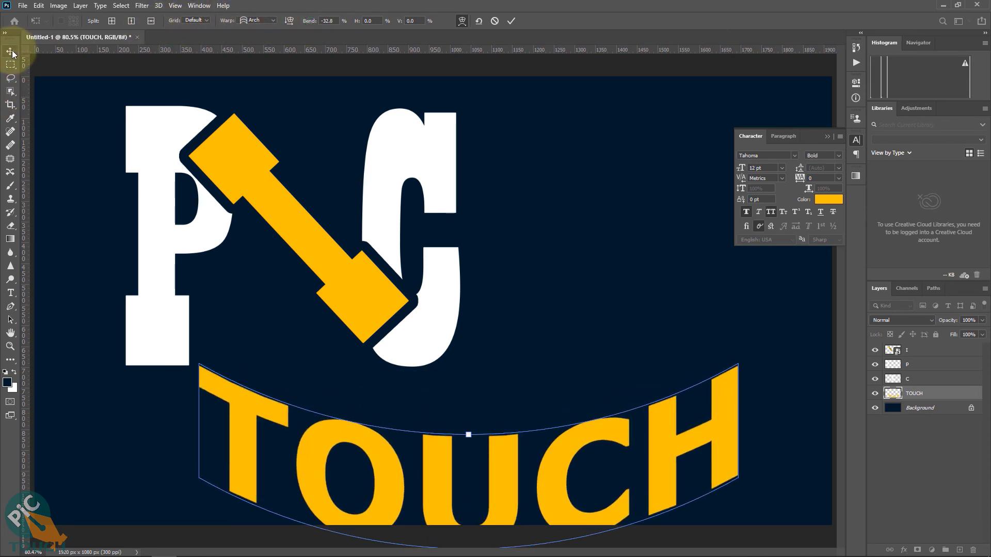
- Move the curved TOUCH text up toward the PIC letters and scale it to about 68.76%
{"action": "scroll", "coordinate": [394, 317], "scroll_direction": "down", "scroll_amount": 4}
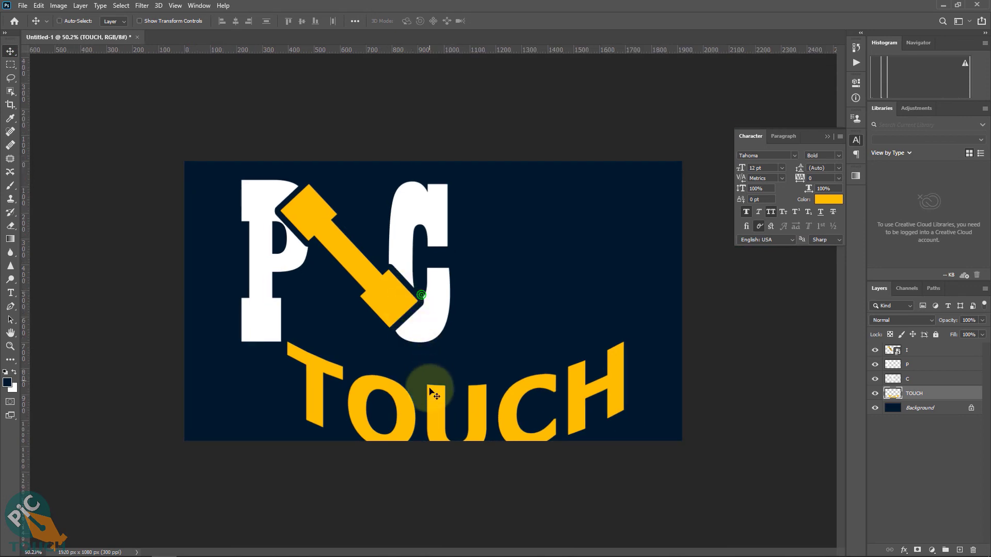
{"action": "left_click_drag", "start_coordinate": [402, 413], "coordinate": [465, 372]}
{"action": "key", "text": "ctrl+t"}
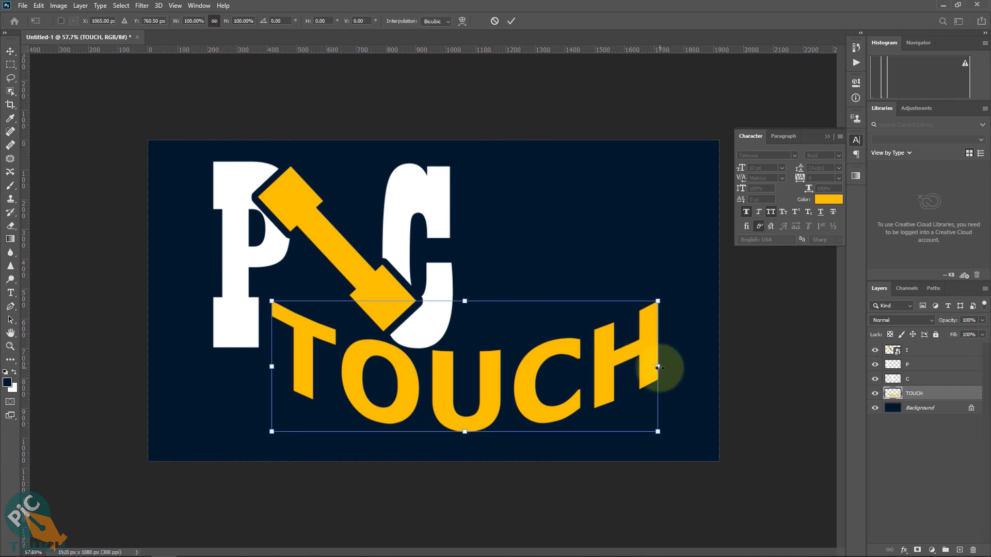
{"action": "left_click_drag", "start_coordinate": [660, 368], "coordinate": [534, 367]}
{"action": "left_click_drag", "start_coordinate": [440, 379], "coordinate": [423, 374]}
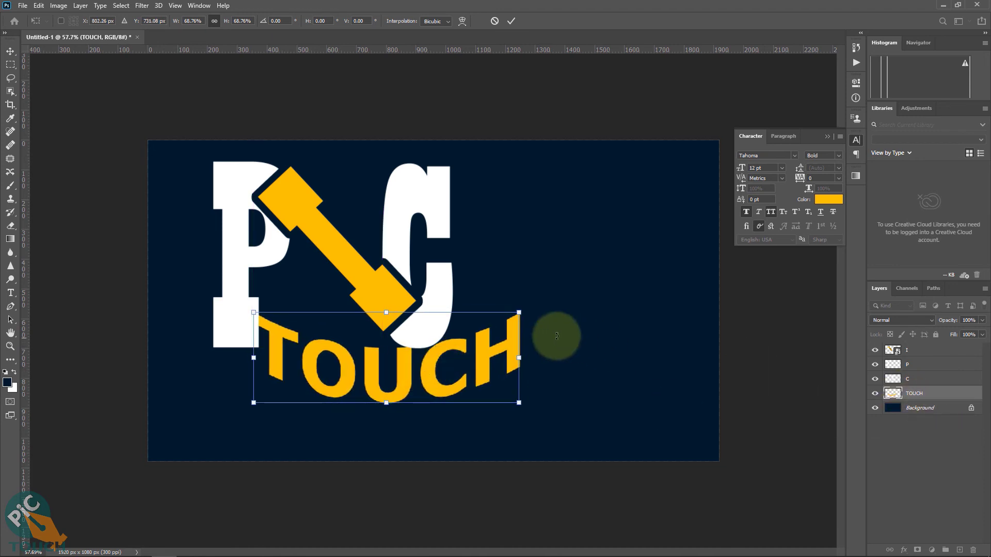
{"action": "left_click", "coordinate": [10, 51]}
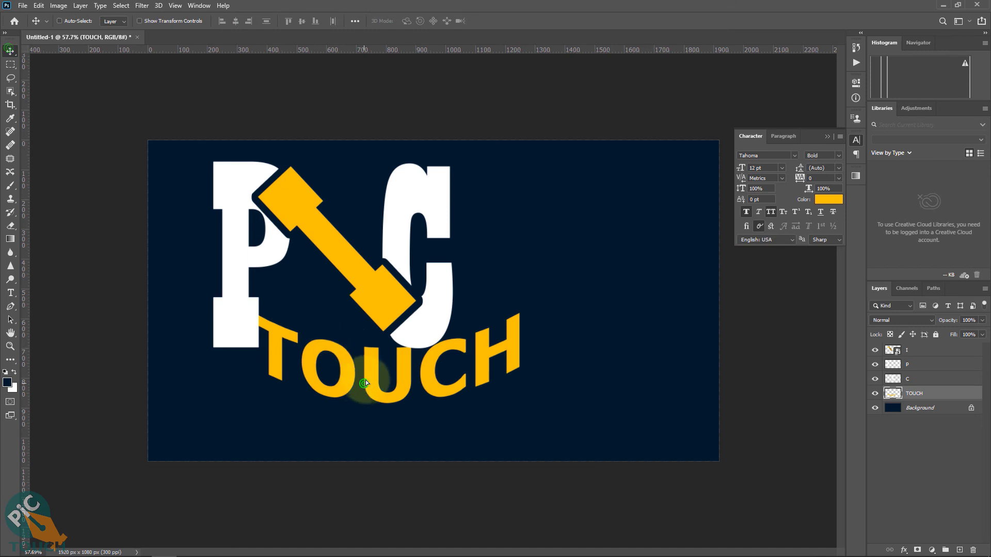
- Shift the TOUCH text slightly right and nudge it down to sit just below the C
{"action": "left_click_drag", "start_coordinate": [366, 379], "coordinate": [379, 385]}
{"action": "key", "text": "Down"}
{"action": "key", "text": "Down"}
{"action": "key", "text": "Down"}
{"action": "key", "text": "Down"}
{"action": "key", "text": "Down"}
{"action": "key", "text": "Down"}
{"action": "key", "text": "Down"}
{"action": "key", "text": "Down"}
{"action": "key", "text": "Down"}
{"action": "key", "text": "Down"}
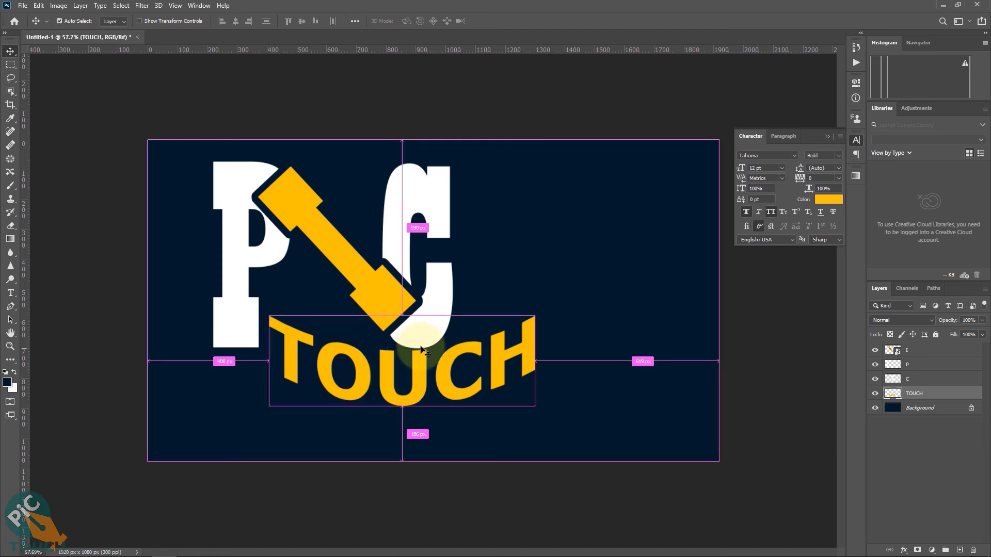
- Warp the TOUCH text again with the Arch style at a bend of -17.8%
{"action": "key", "text": "ctrl+t"}
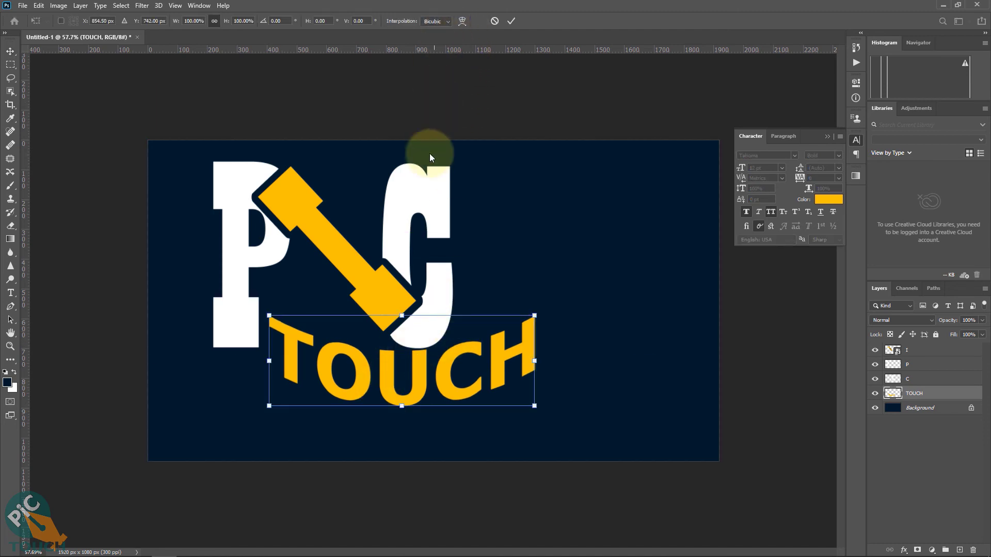
{"action": "key", "text": "ctrl+0"}
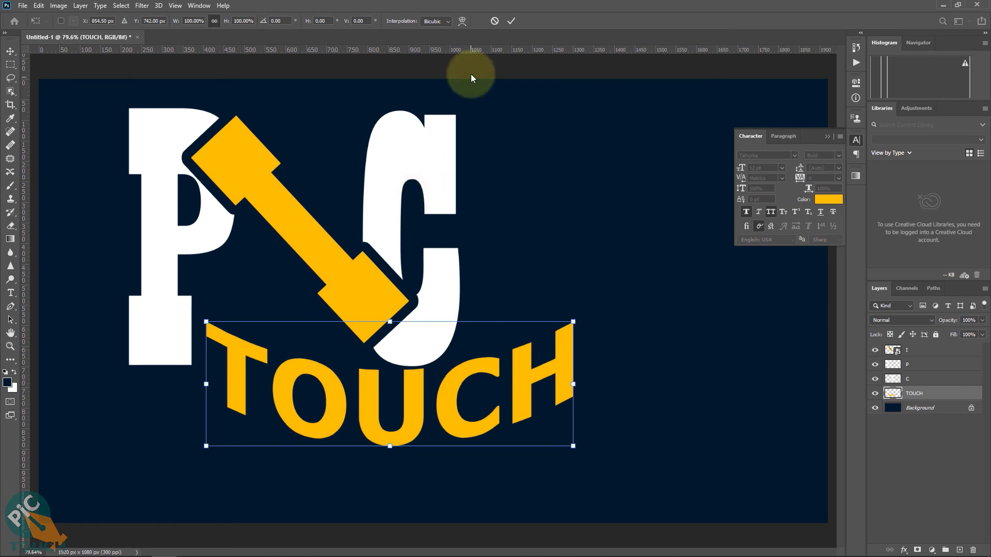
{"action": "left_click", "coordinate": [460, 21]}
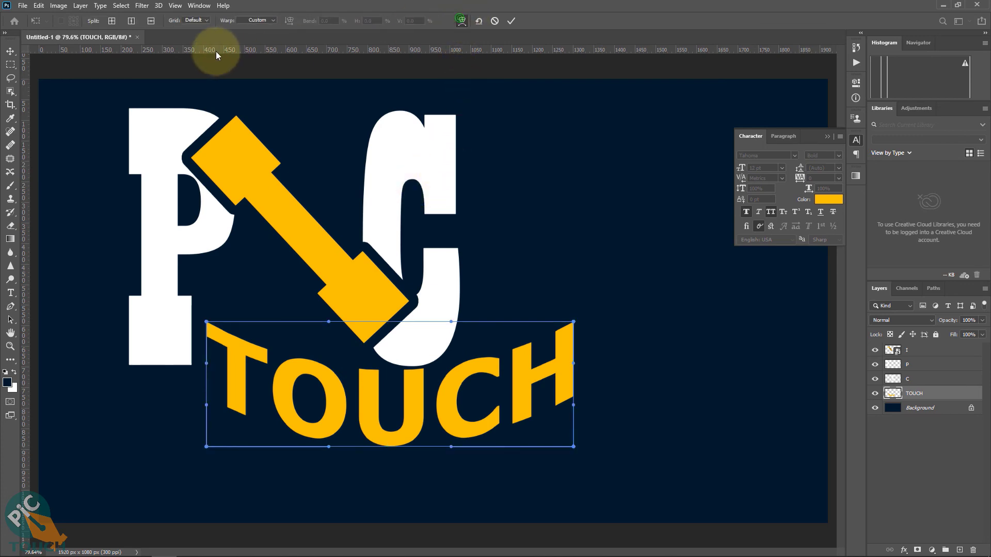
{"action": "left_click", "coordinate": [273, 18]}
{"action": "left_click", "coordinate": [254, 79]}
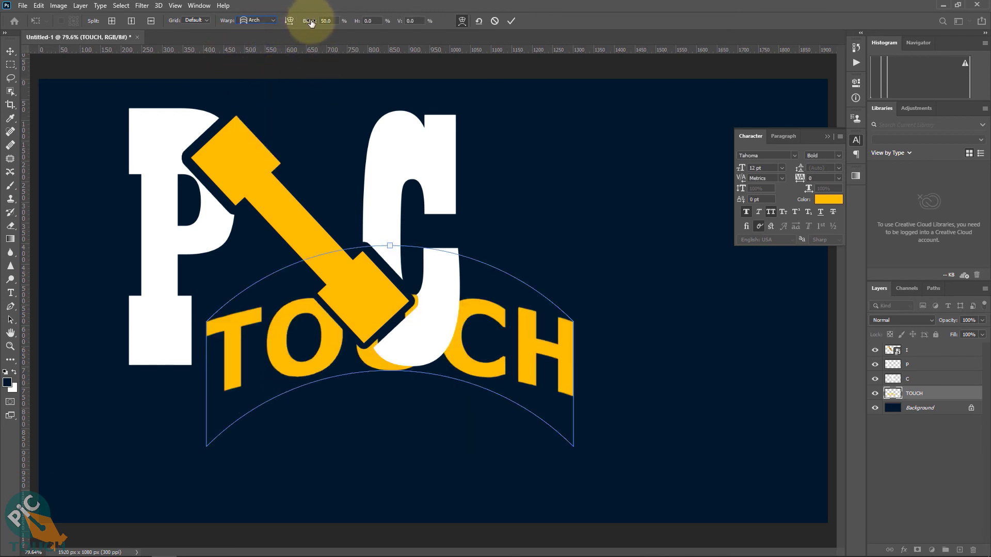
{"action": "left_click_drag", "start_coordinate": [311, 23], "coordinate": [223, 40]}
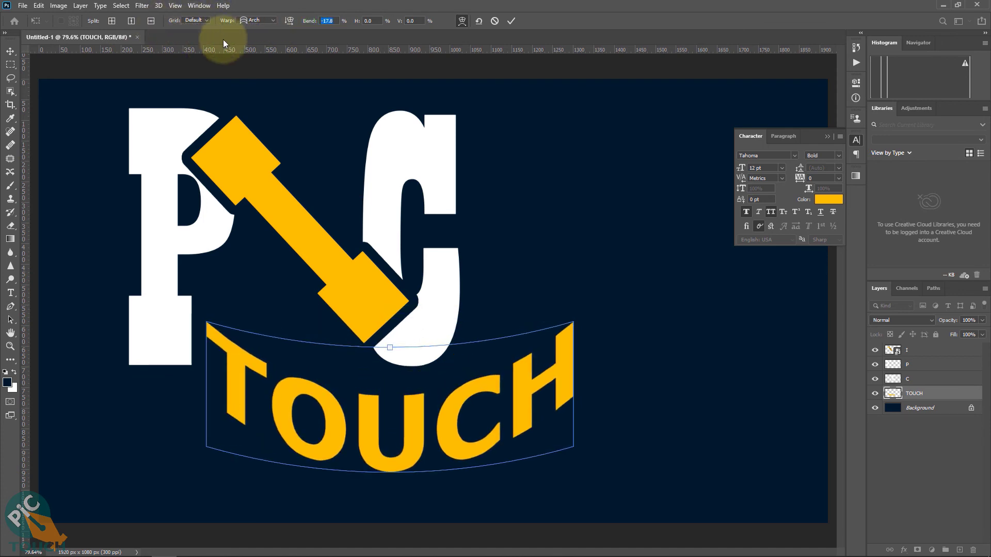
- Deepen the downward bend of the TOUCH text and place it close around the lower edge of the PIC letters
{"action": "left_click_drag", "start_coordinate": [422, 422], "coordinate": [406, 403]}
{"action": "left_click_drag", "start_coordinate": [308, 22], "coordinate": [251, 21]}
{"action": "mouse_move", "coordinate": [370, 428]}
{"action": "left_mouse_down"}
{"action": "mouse_move", "coordinate": [369, 413]}
{"action": "mouse_move", "coordinate": [381, 411]}
{"action": "left_mouse_up"}
{"action": "left_click_drag", "start_coordinate": [427, 381], "coordinate": [405, 376]}
{"action": "key", "text": "Return"}
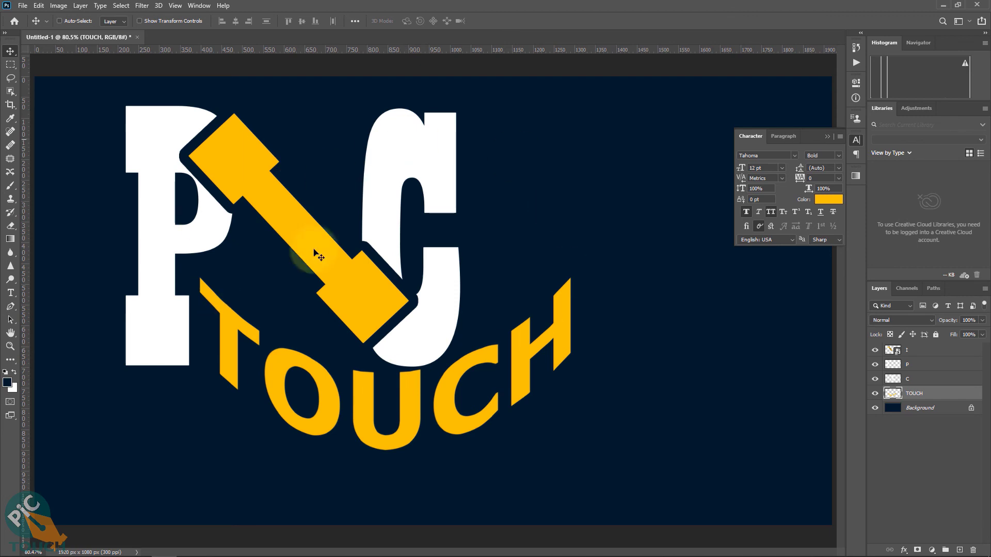
{"action": "left_click", "coordinate": [432, 276], "text": "ctrl"}
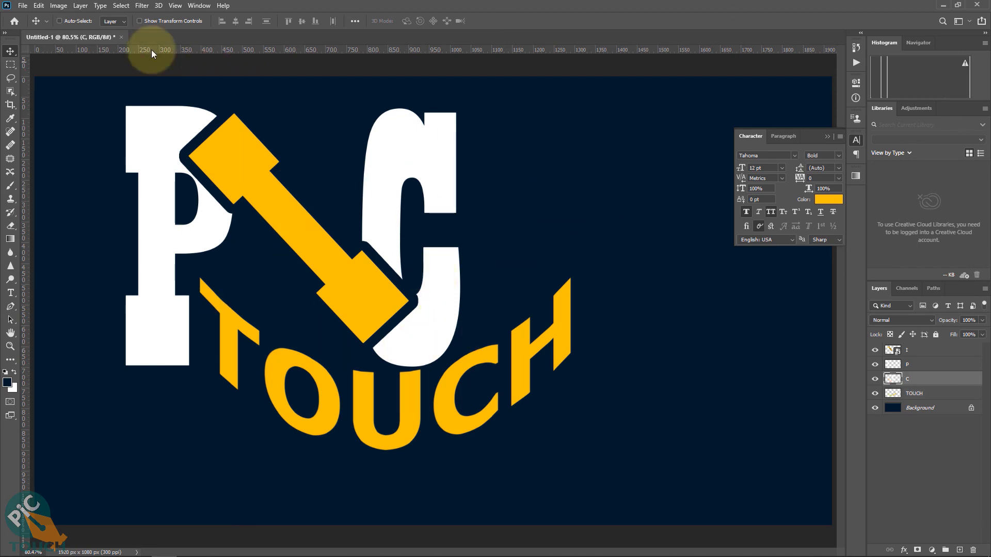
{"action": "left_click", "coordinate": [81, 6]}
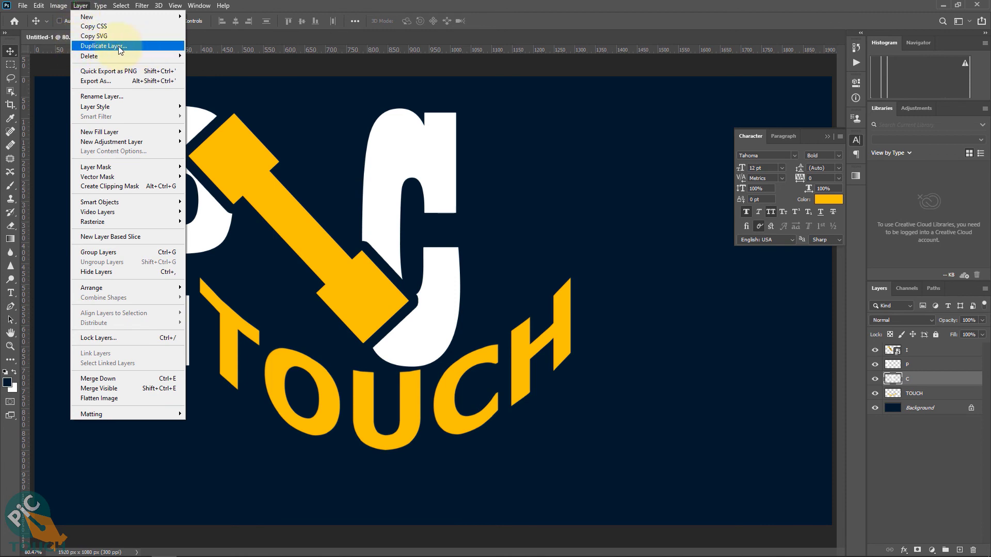
{"action": "left_click", "coordinate": [120, 48]}
{"action": "left_click", "coordinate": [573, 163]}
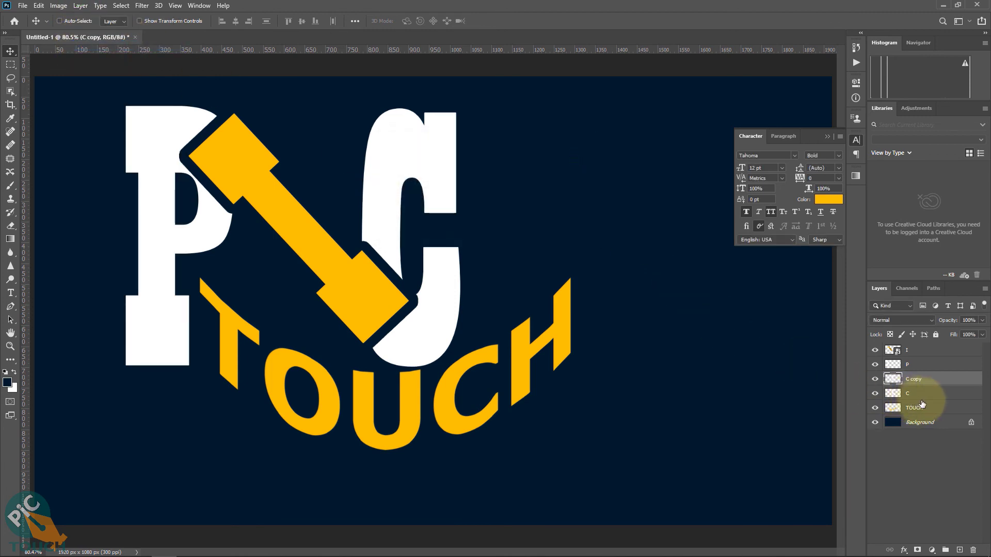
{"action": "key", "text": "ctrl+z"}
- Duplicate the TOUCH layer as TOUCH copy in the same document
{"action": "left_click", "coordinate": [923, 397]}
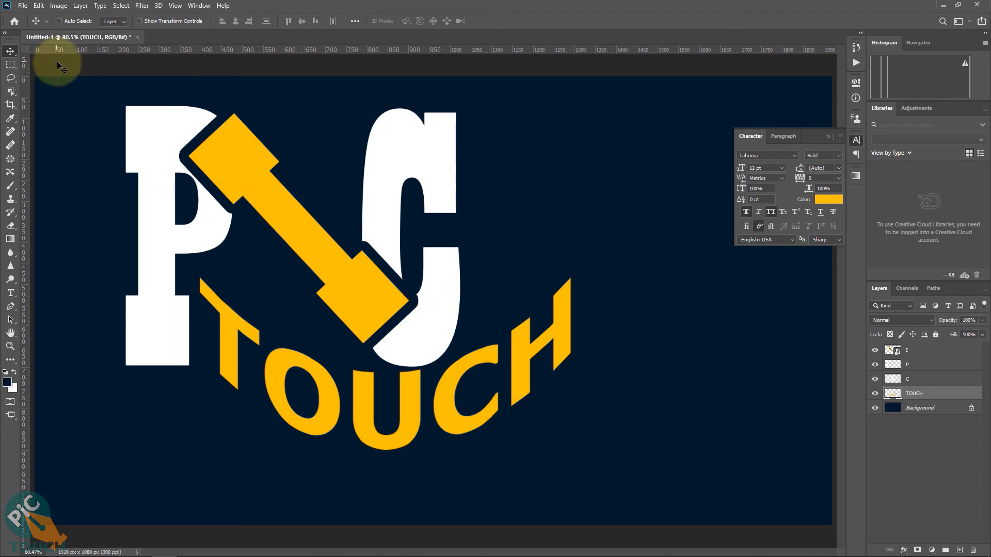
{"action": "left_click", "coordinate": [80, 5]}
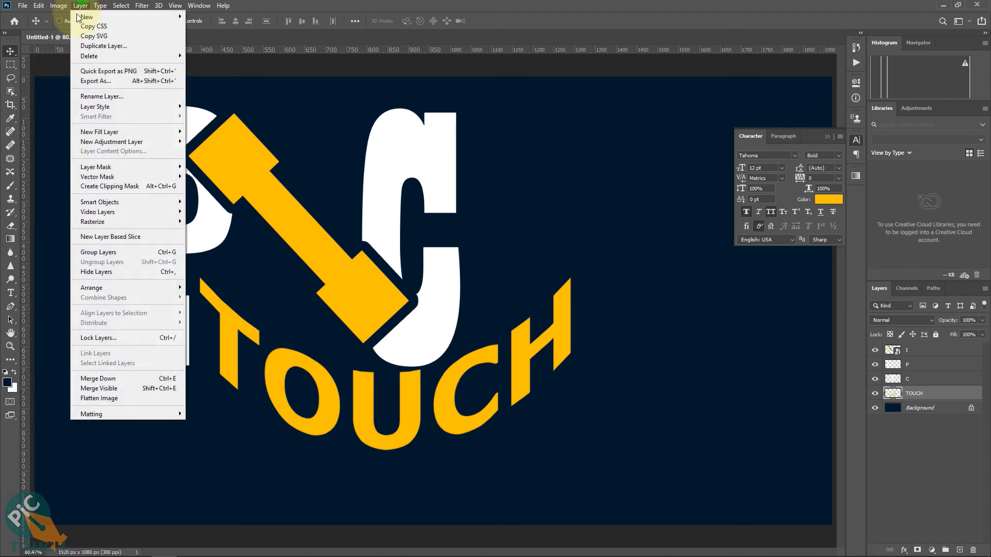
{"action": "left_click", "coordinate": [106, 47]}
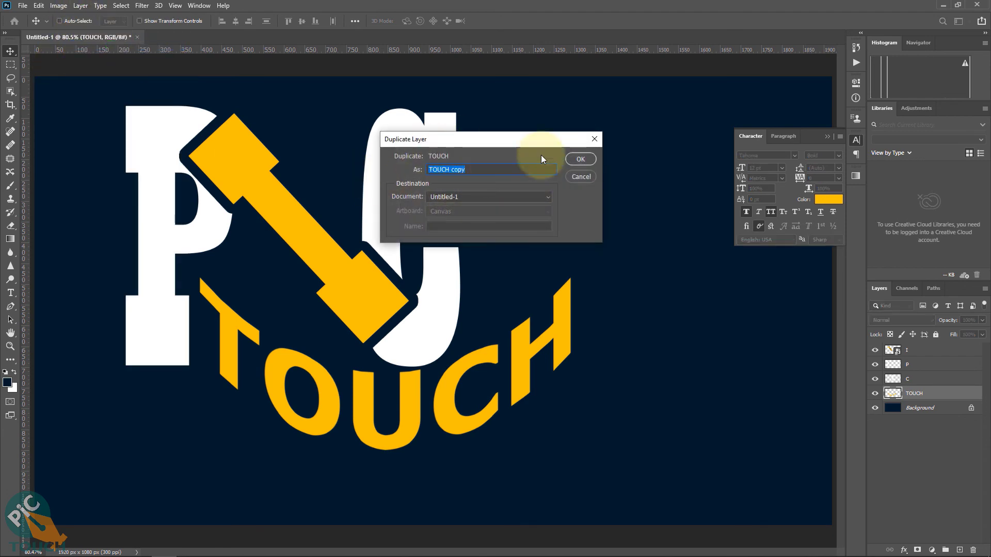
{"action": "left_click", "coordinate": [573, 159]}
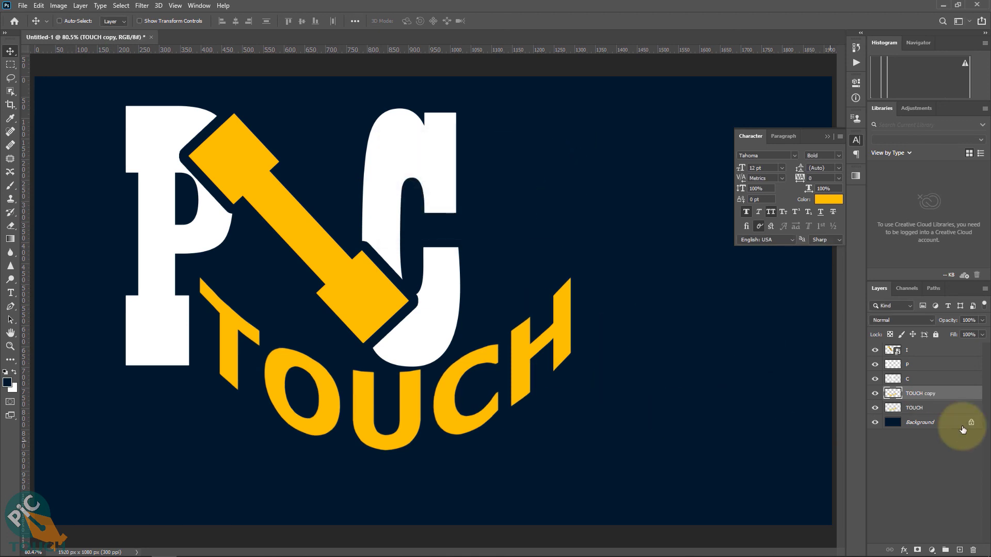
- Flip the lower TOUCH layer vertically and place it directly beneath the original text as a mirror image
{"action": "left_click", "coordinate": [935, 411]}
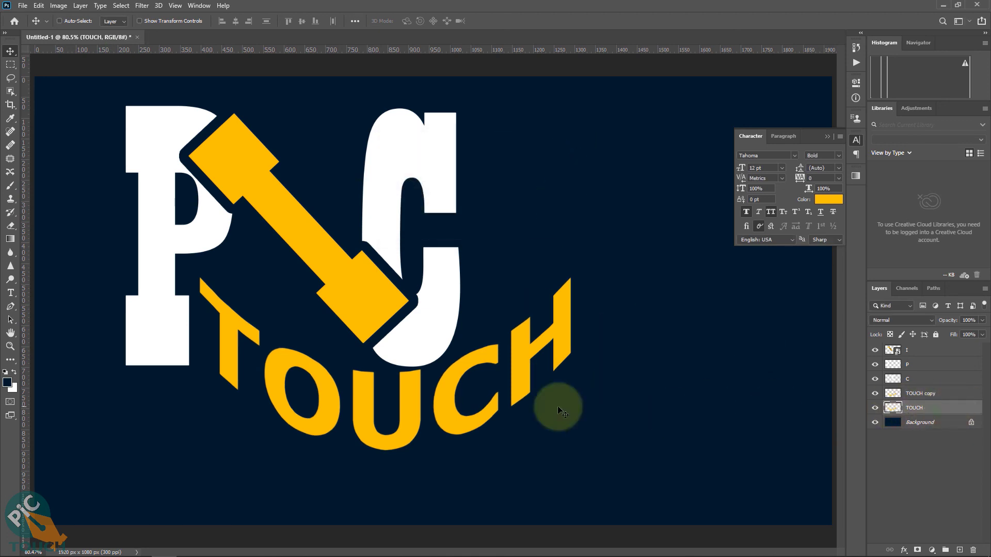
{"action": "left_click_drag", "start_coordinate": [394, 416], "coordinate": [390, 463]}
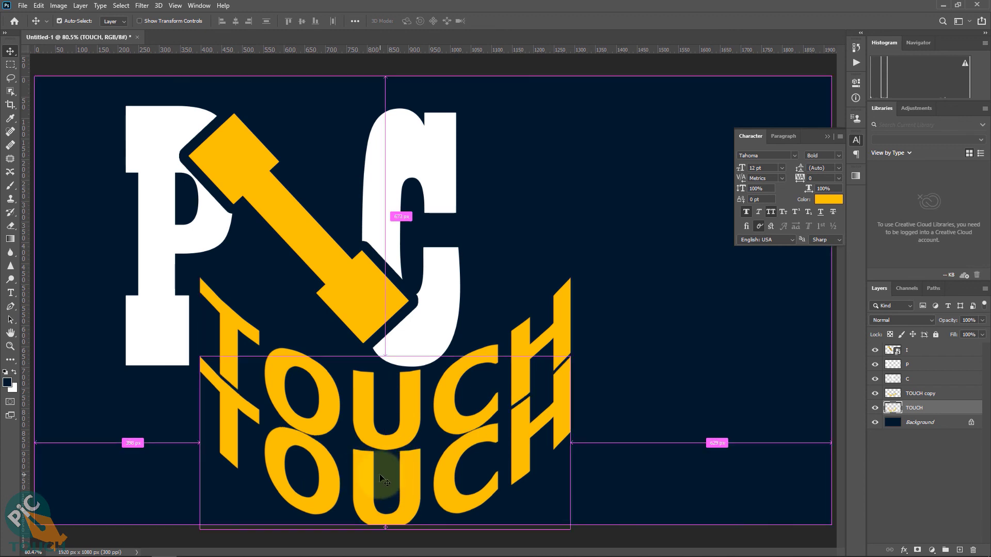
{"action": "key", "text": "ctrl+t"}
{"action": "right_click", "coordinate": [441, 384]}
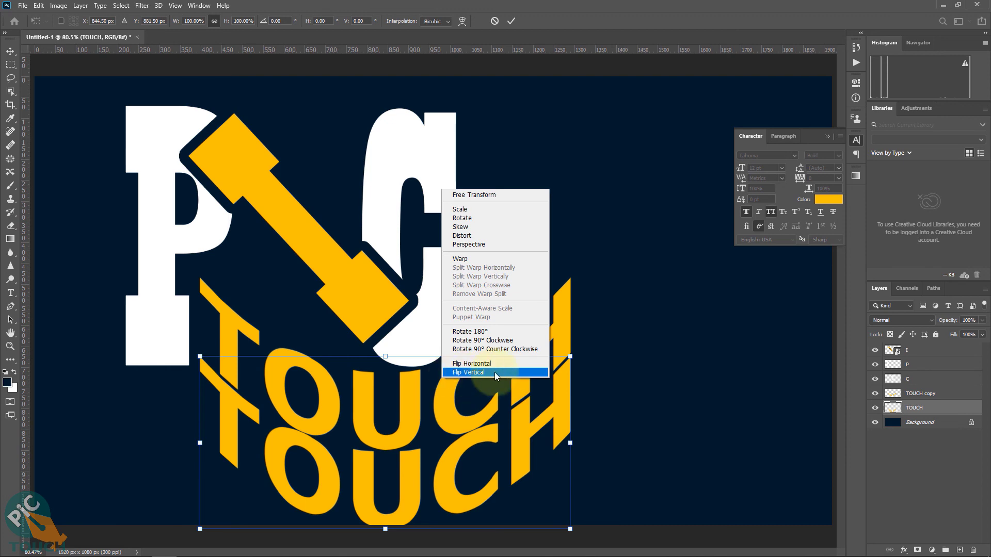
{"action": "left_click", "coordinate": [478, 372]}
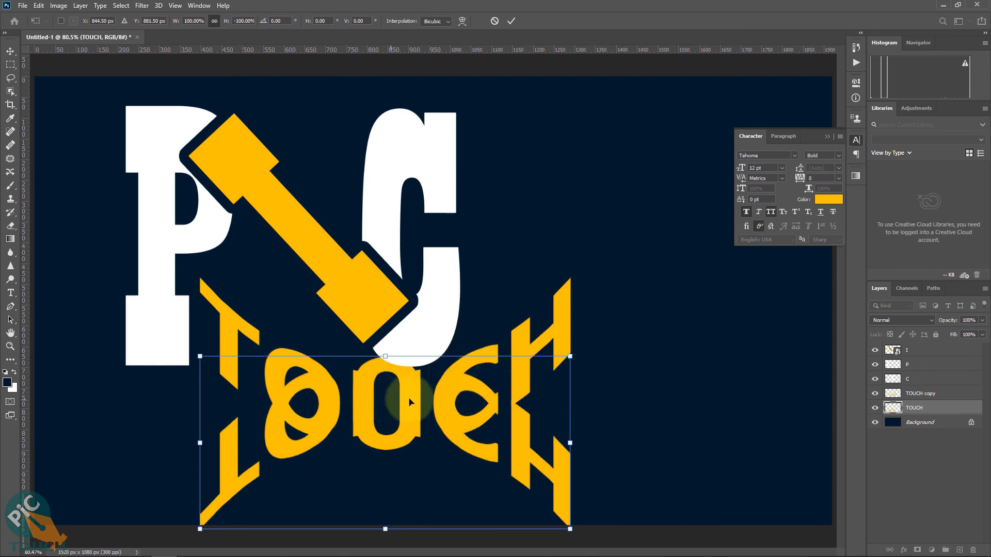
{"action": "left_click_drag", "start_coordinate": [412, 382], "coordinate": [411, 477]}
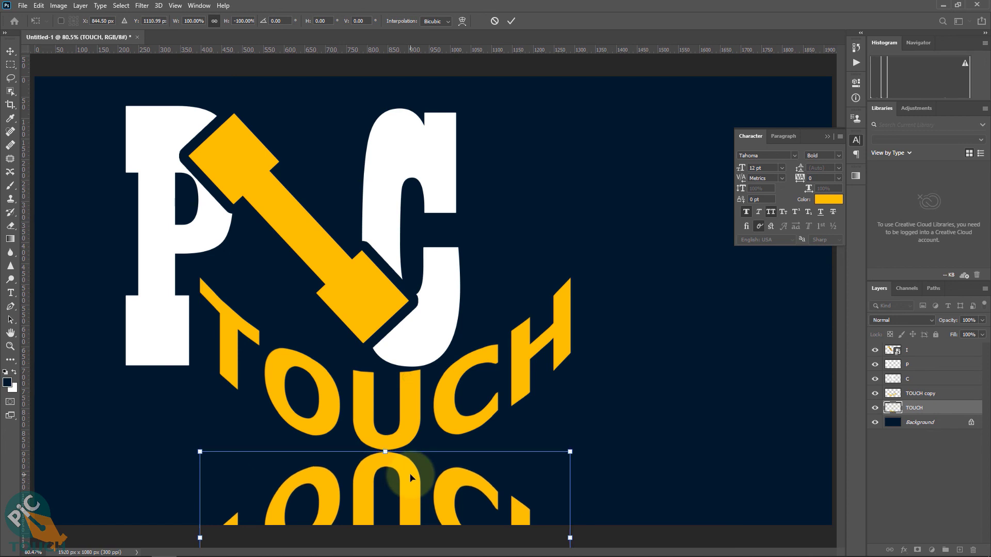
{"action": "key", "text": "Return"}
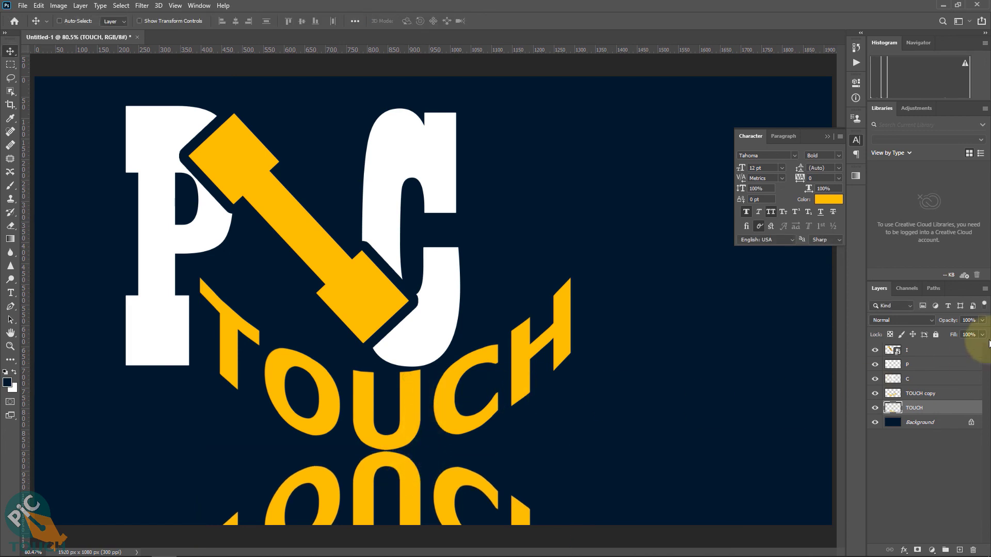
- Reduce the mirrored TOUCH layer's opacity to 54% and add a layer mask to it
{"action": "left_click_drag", "start_coordinate": [955, 322], "coordinate": [930, 326]}
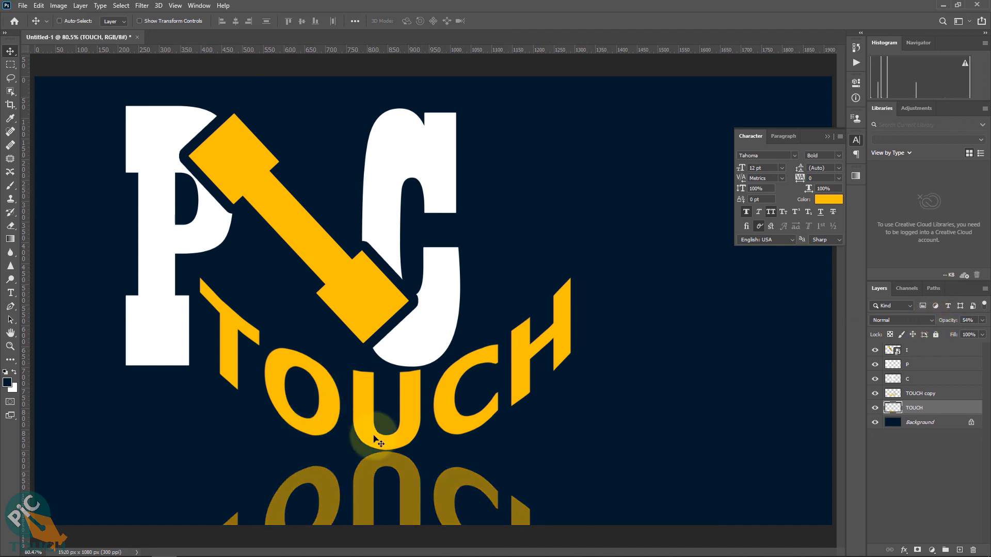
{"action": "left_click", "coordinate": [951, 408]}
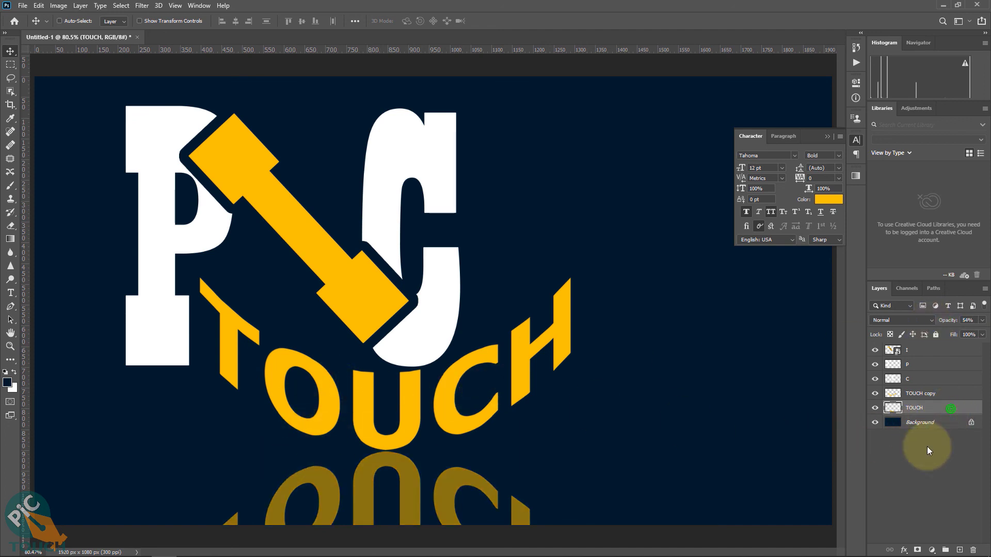
{"action": "left_click", "coordinate": [917, 550]}
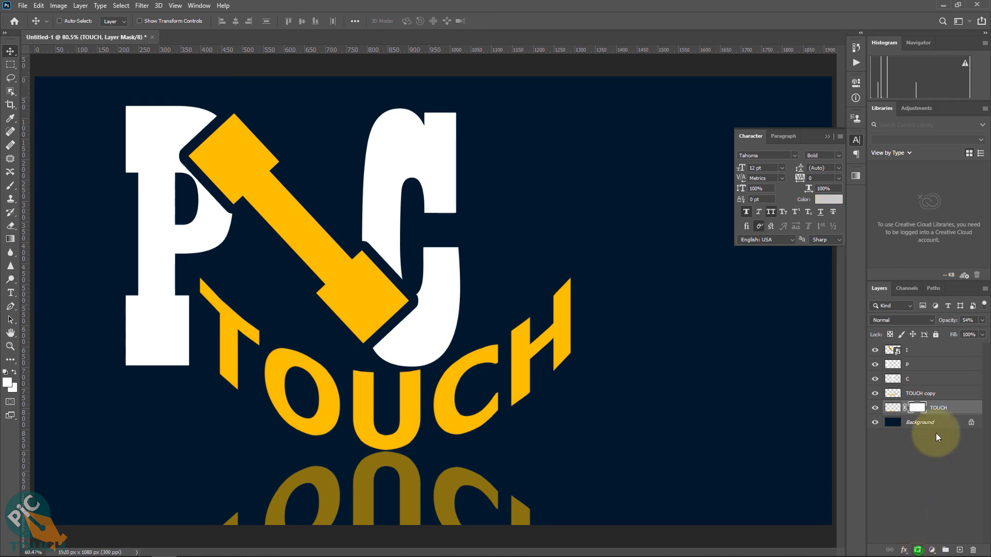
- Set up the Gradient tool with the last preset in the Legacy Default Gradients group
{"action": "scroll", "coordinate": [179, 373], "scroll_direction": "down", "scroll_amount": 2}
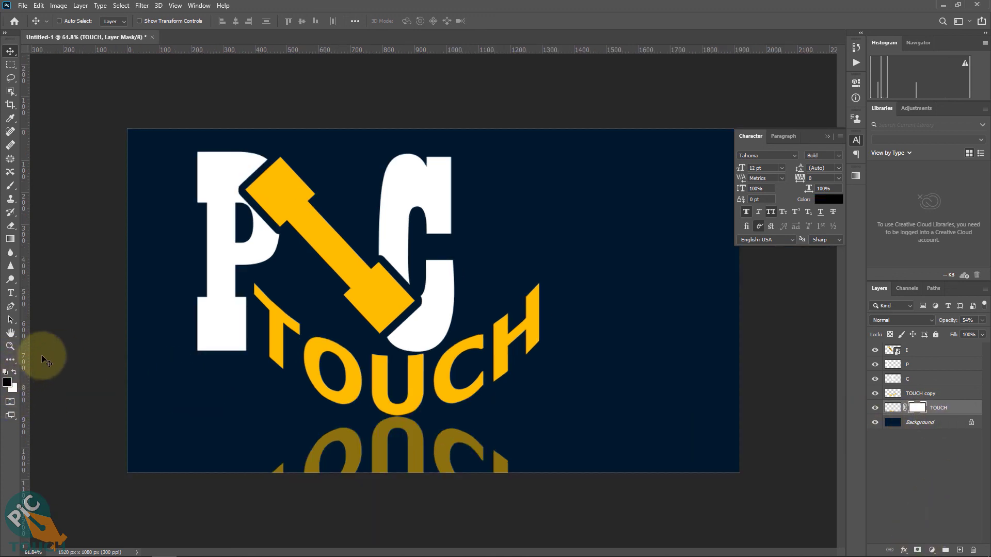
{"action": "left_click", "coordinate": [16, 240]}
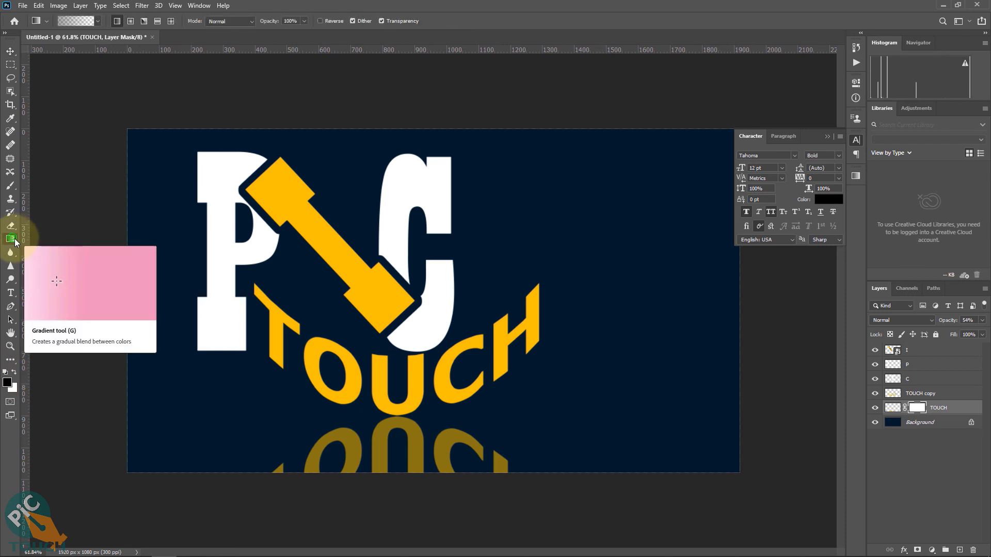
{"action": "left_click", "coordinate": [101, 21]}
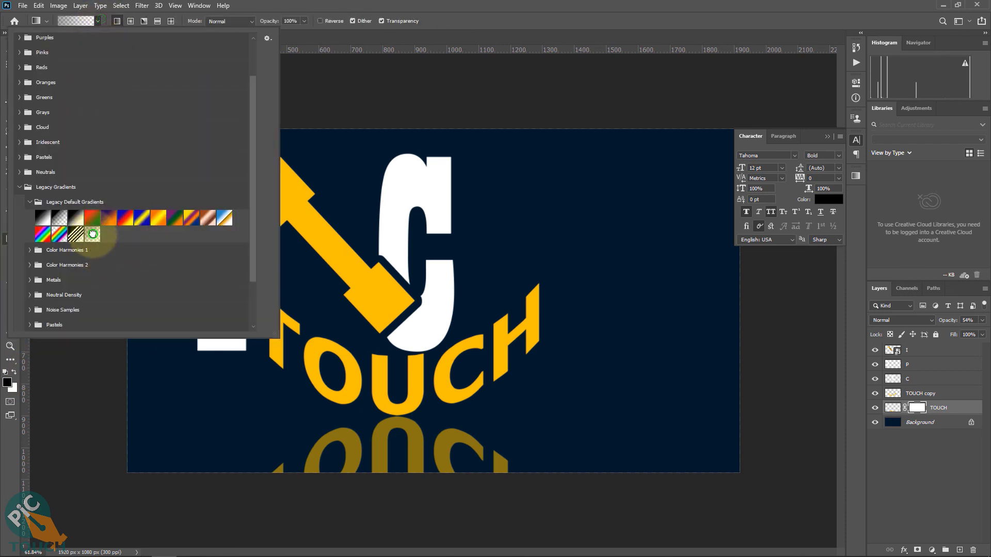
{"action": "left_click", "coordinate": [92, 234]}
{"action": "left_click", "coordinate": [336, 4]}
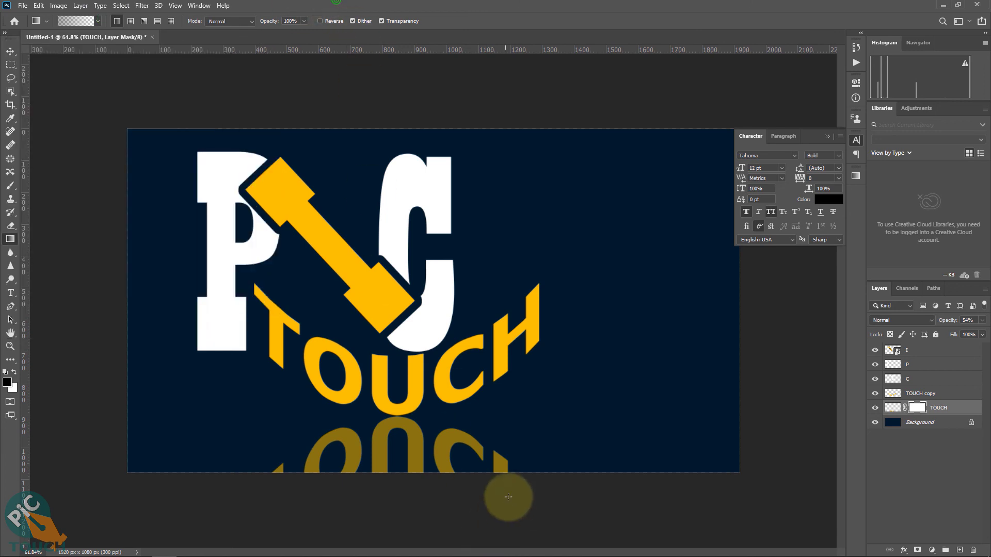
- Fade the mirrored TOUCH into a faint reflection with repeated upward linear gradients on its layer mask, starting below the canvas
{"action": "left_click_drag", "start_coordinate": [393, 537], "coordinate": [391, 338]}
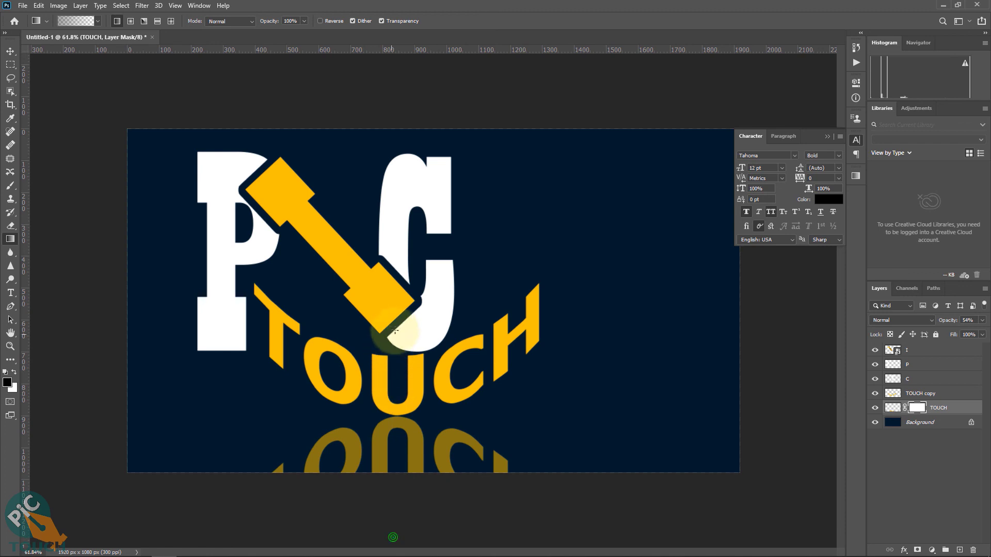
{"action": "left_click_drag", "start_coordinate": [419, 452], "coordinate": [402, 258]}
{"action": "left_click_drag", "start_coordinate": [406, 465], "coordinate": [415, 244]}
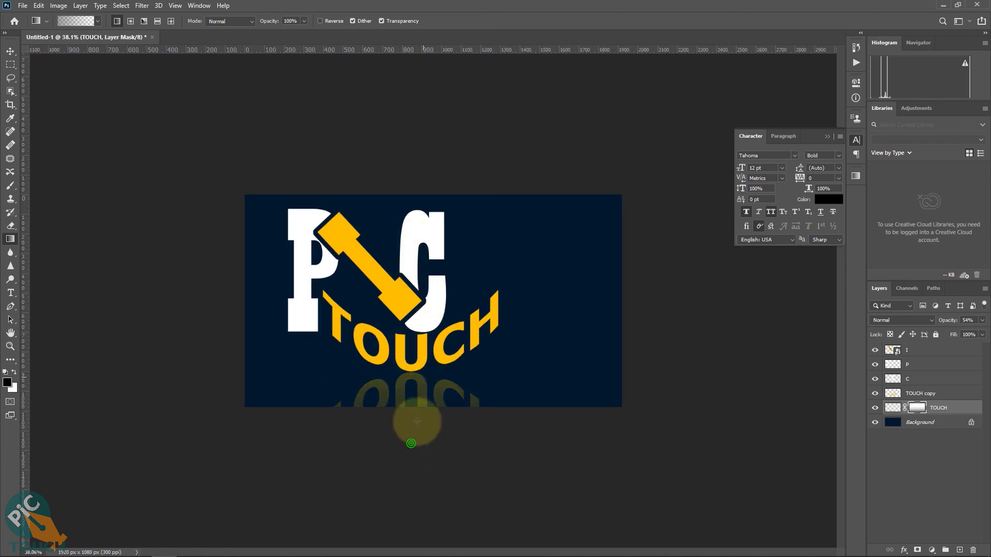
{"action": "left_click_drag", "start_coordinate": [418, 442], "coordinate": [429, 244]}
{"action": "left_click_drag", "start_coordinate": [410, 466], "coordinate": [420, 268]}
{"action": "left_click_drag", "start_coordinate": [462, 394], "coordinate": [441, 376]}
{"action": "left_click", "coordinate": [441, 377]}
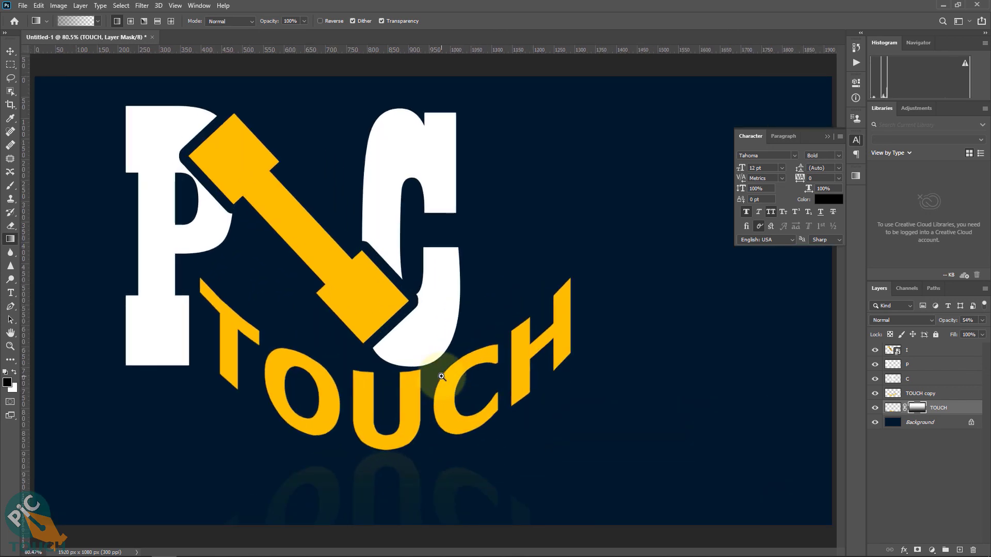
{"action": "key", "text": "v"}
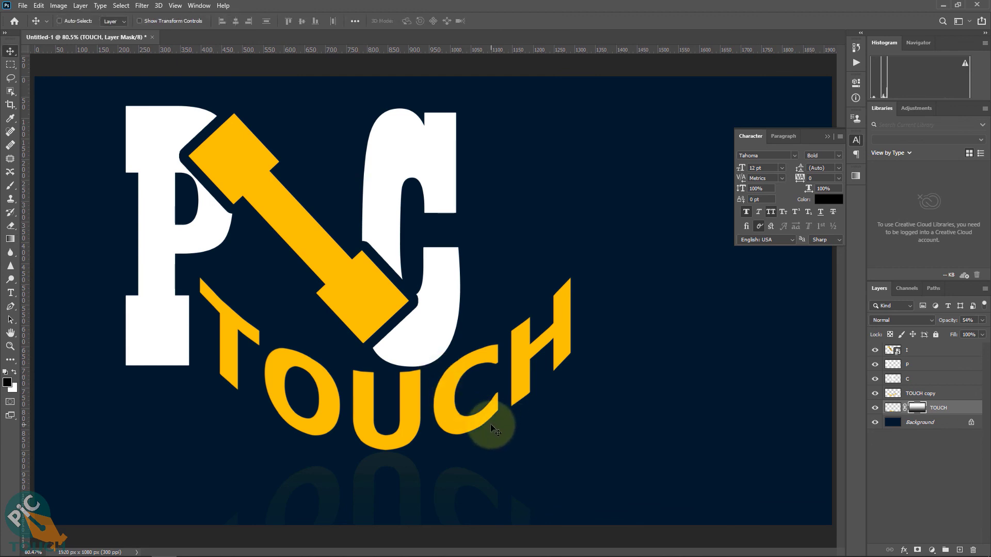
{"action": "left_click", "coordinate": [495, 427]}
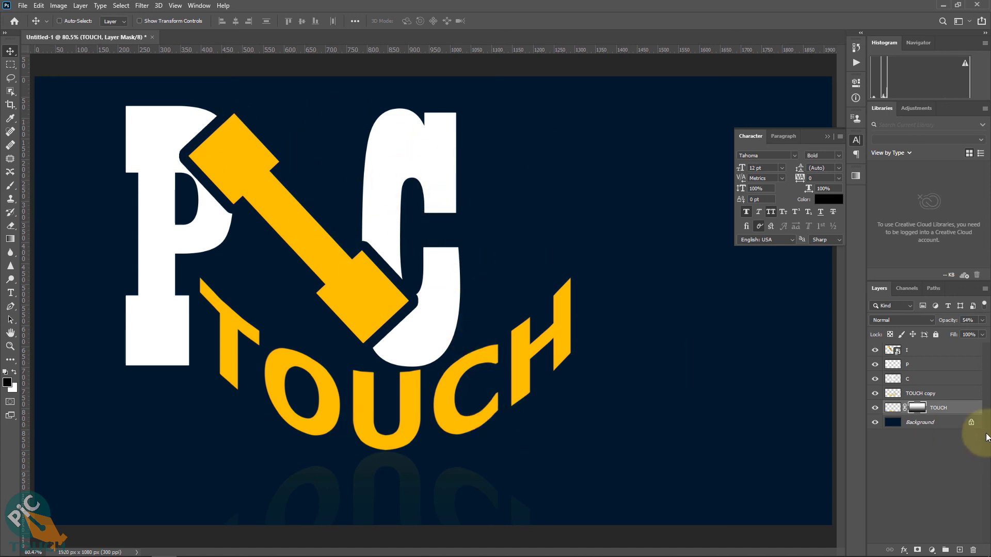
- Group all layers from I down to the mirrored TOUCH, leaving the Background layer outside
{"action": "left_click", "coordinate": [940, 354]}
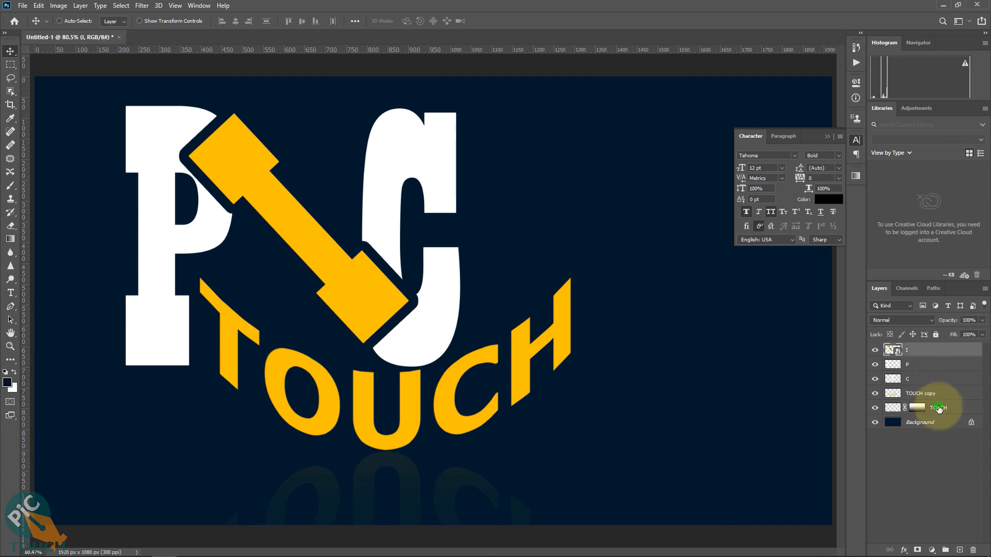
{"action": "left_click", "coordinate": [939, 408], "text": "shift"}
{"action": "key", "text": "ctrl+g"}
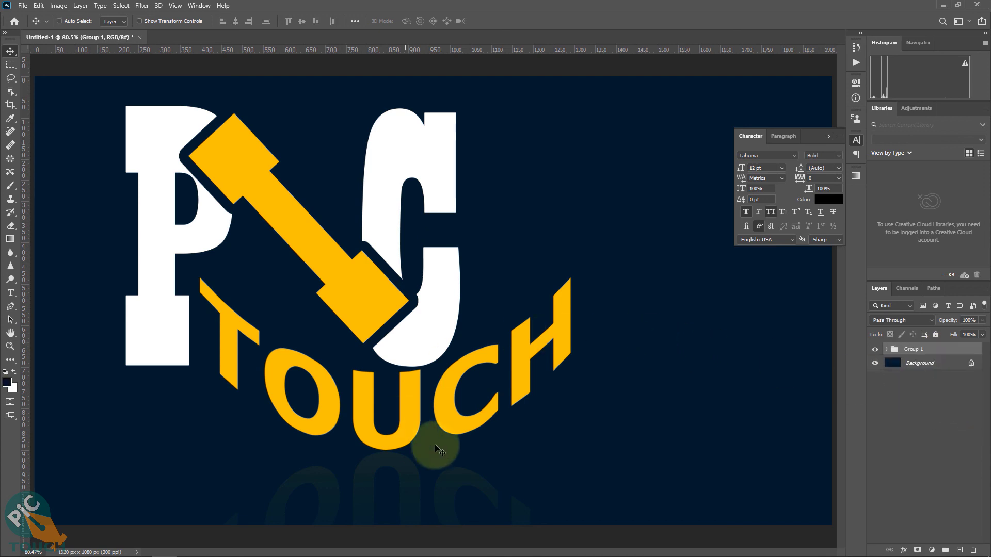
- Collapse the character settings, hide the rulers and fit the whole canvas in the view
{"action": "left_click", "coordinate": [826, 137]}
{"action": "key", "text": "ctrl+r"}
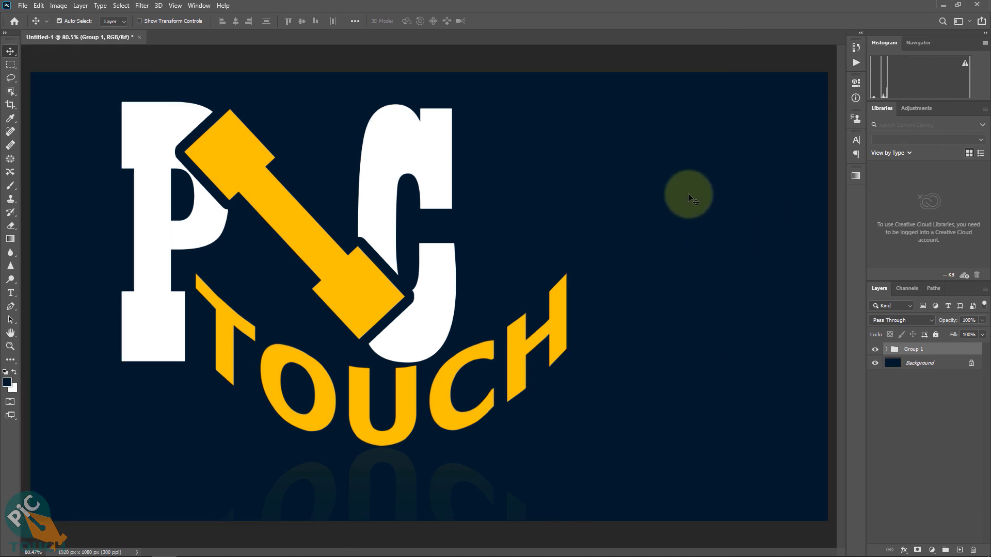
{"action": "key", "text": "ctrl+0"}
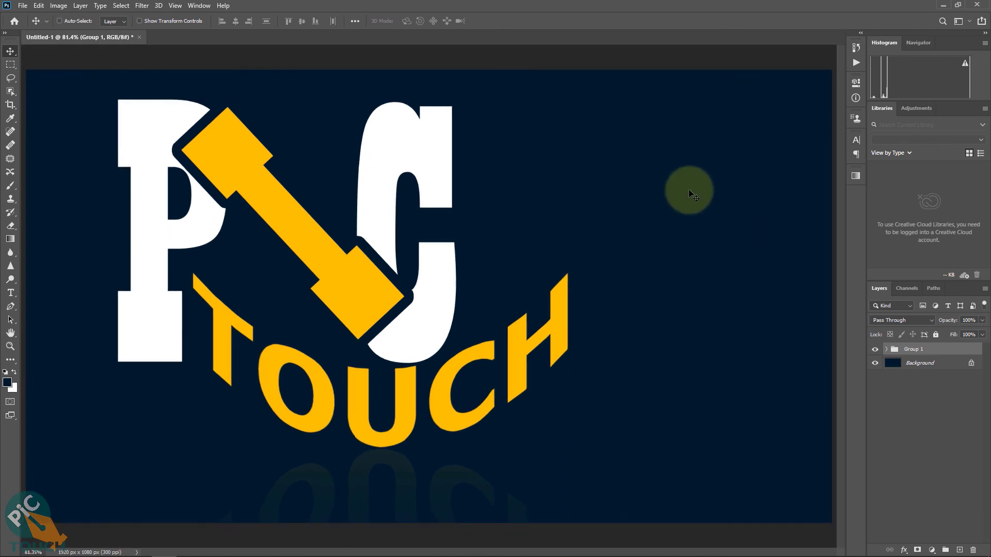